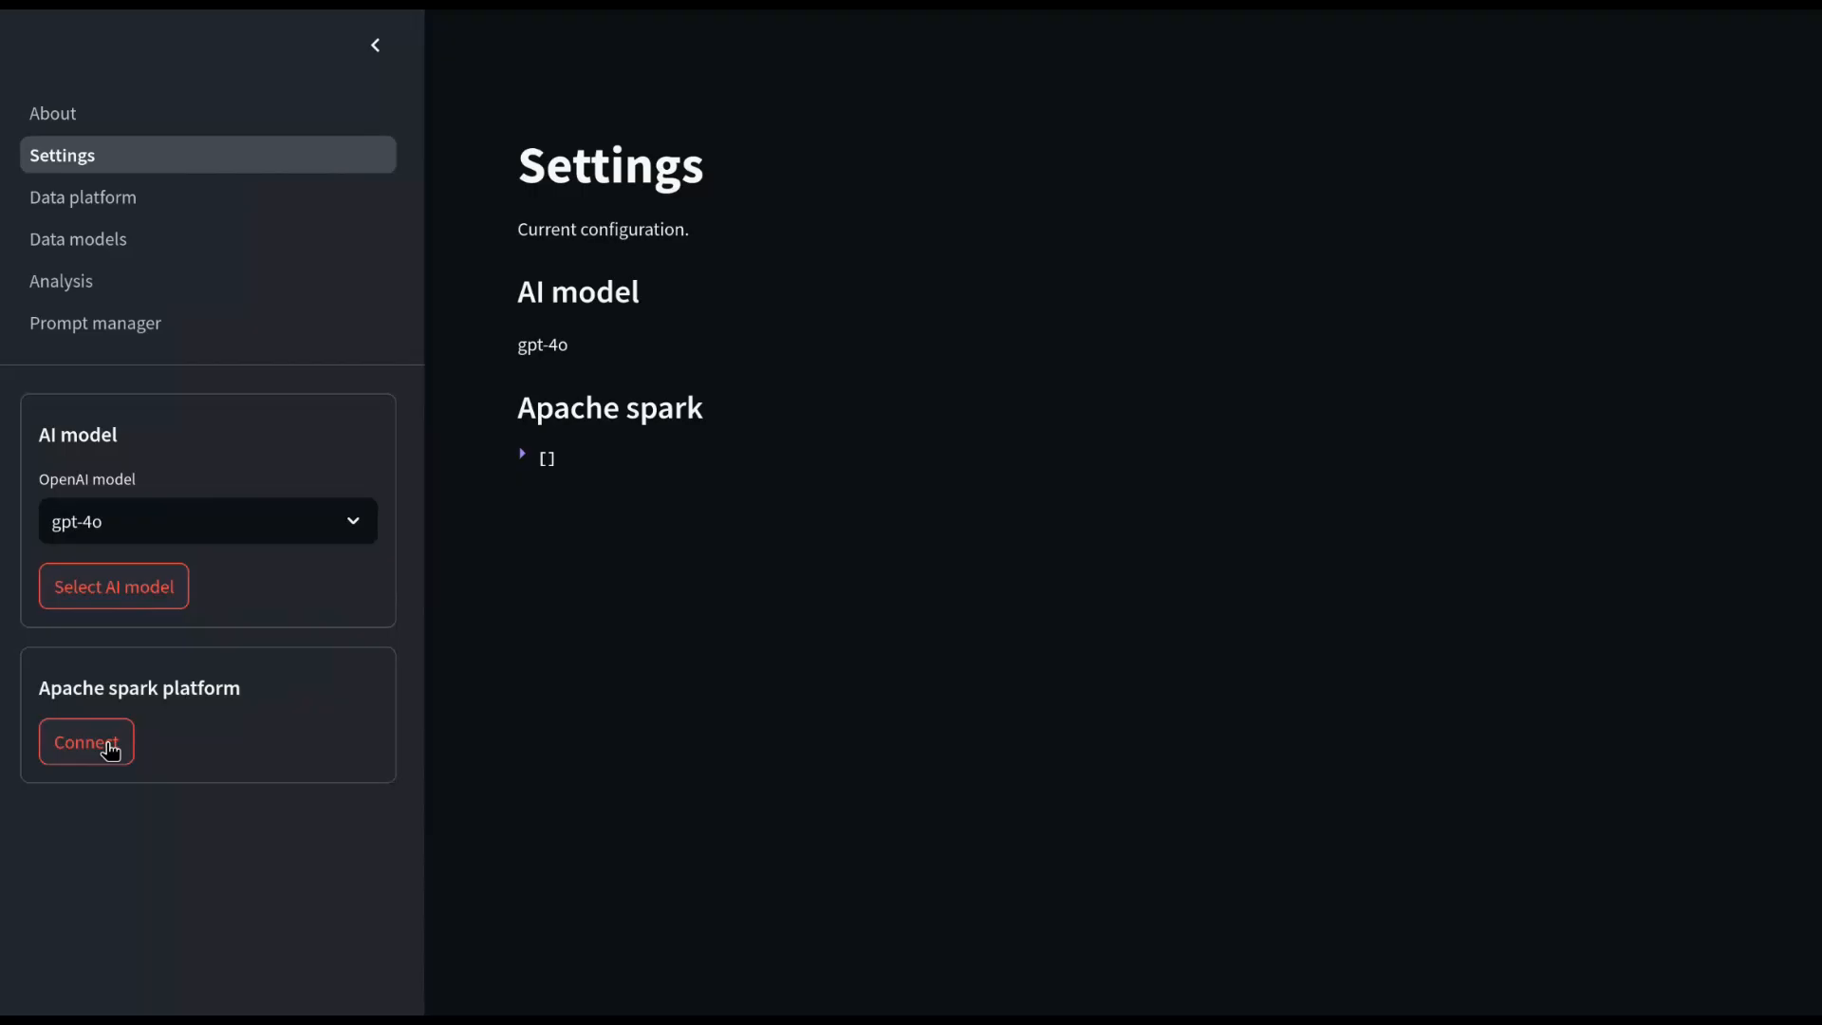
Connect to the Apache Spark platform and display the databases and tables of the connected data platform
{"action": "left_click", "coordinate": [110, 752]}
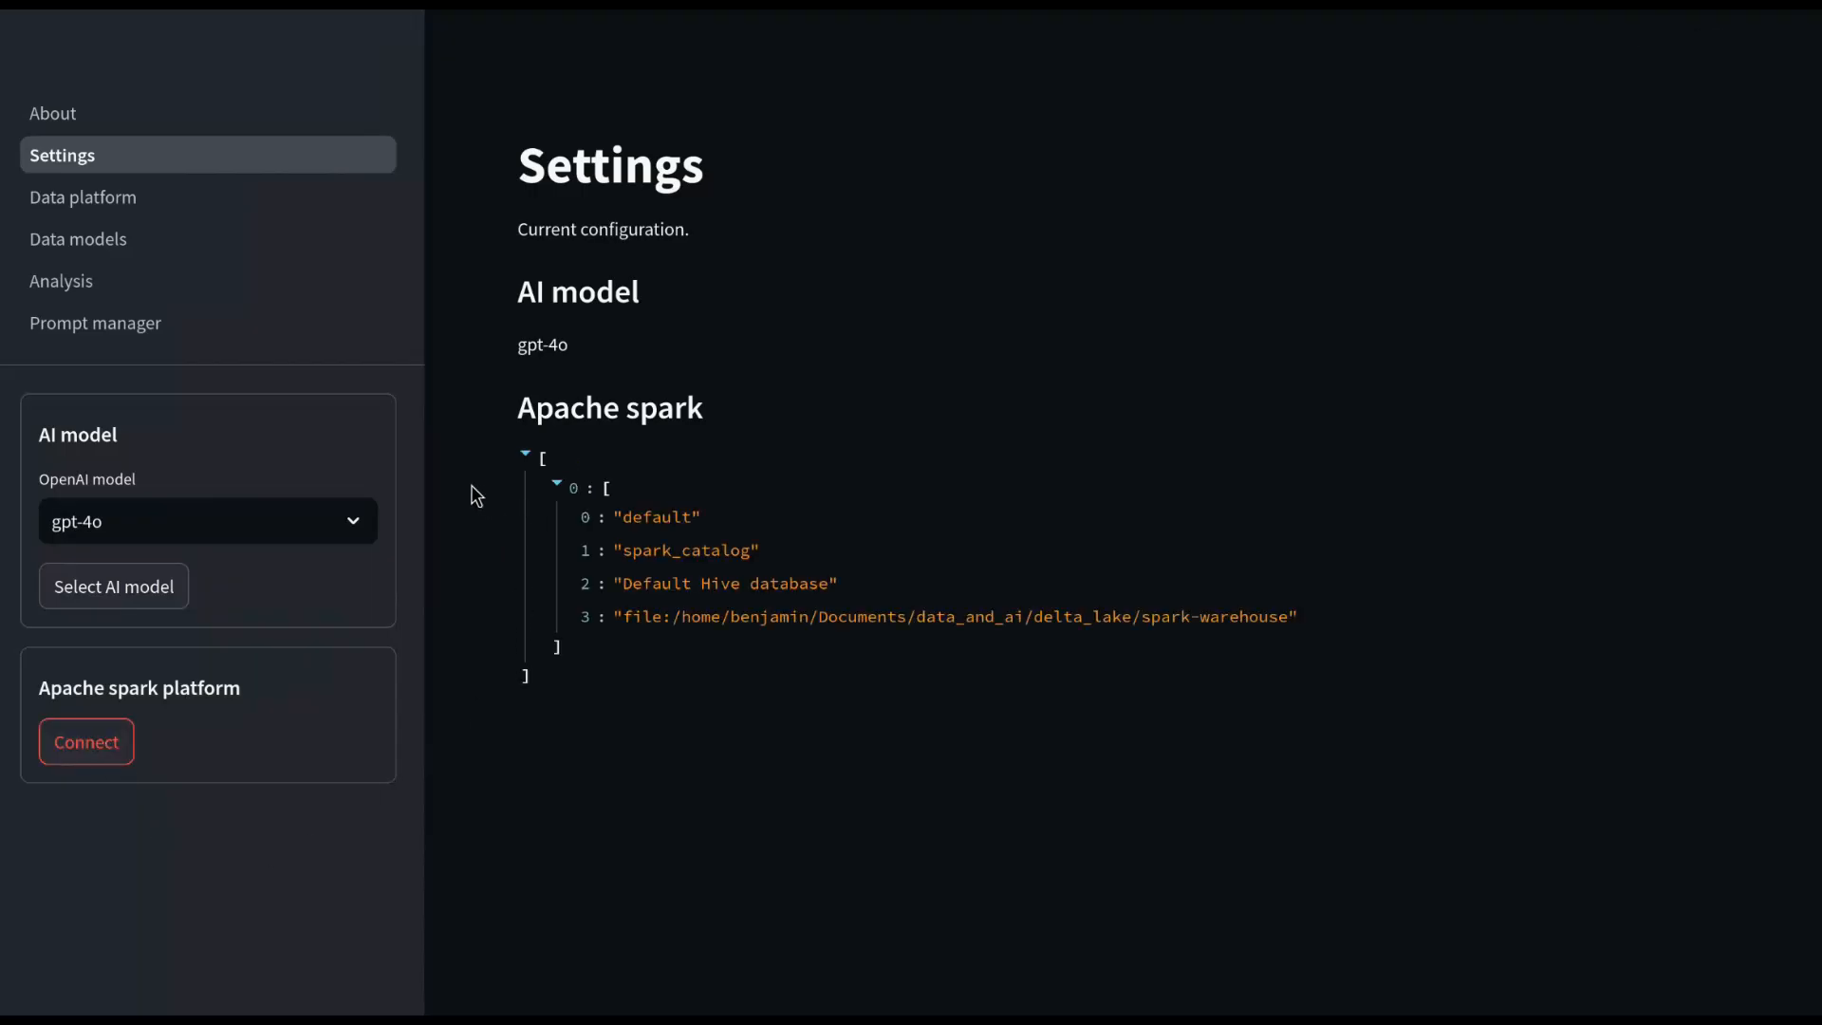
{"action": "left_click", "coordinate": [145, 205]}
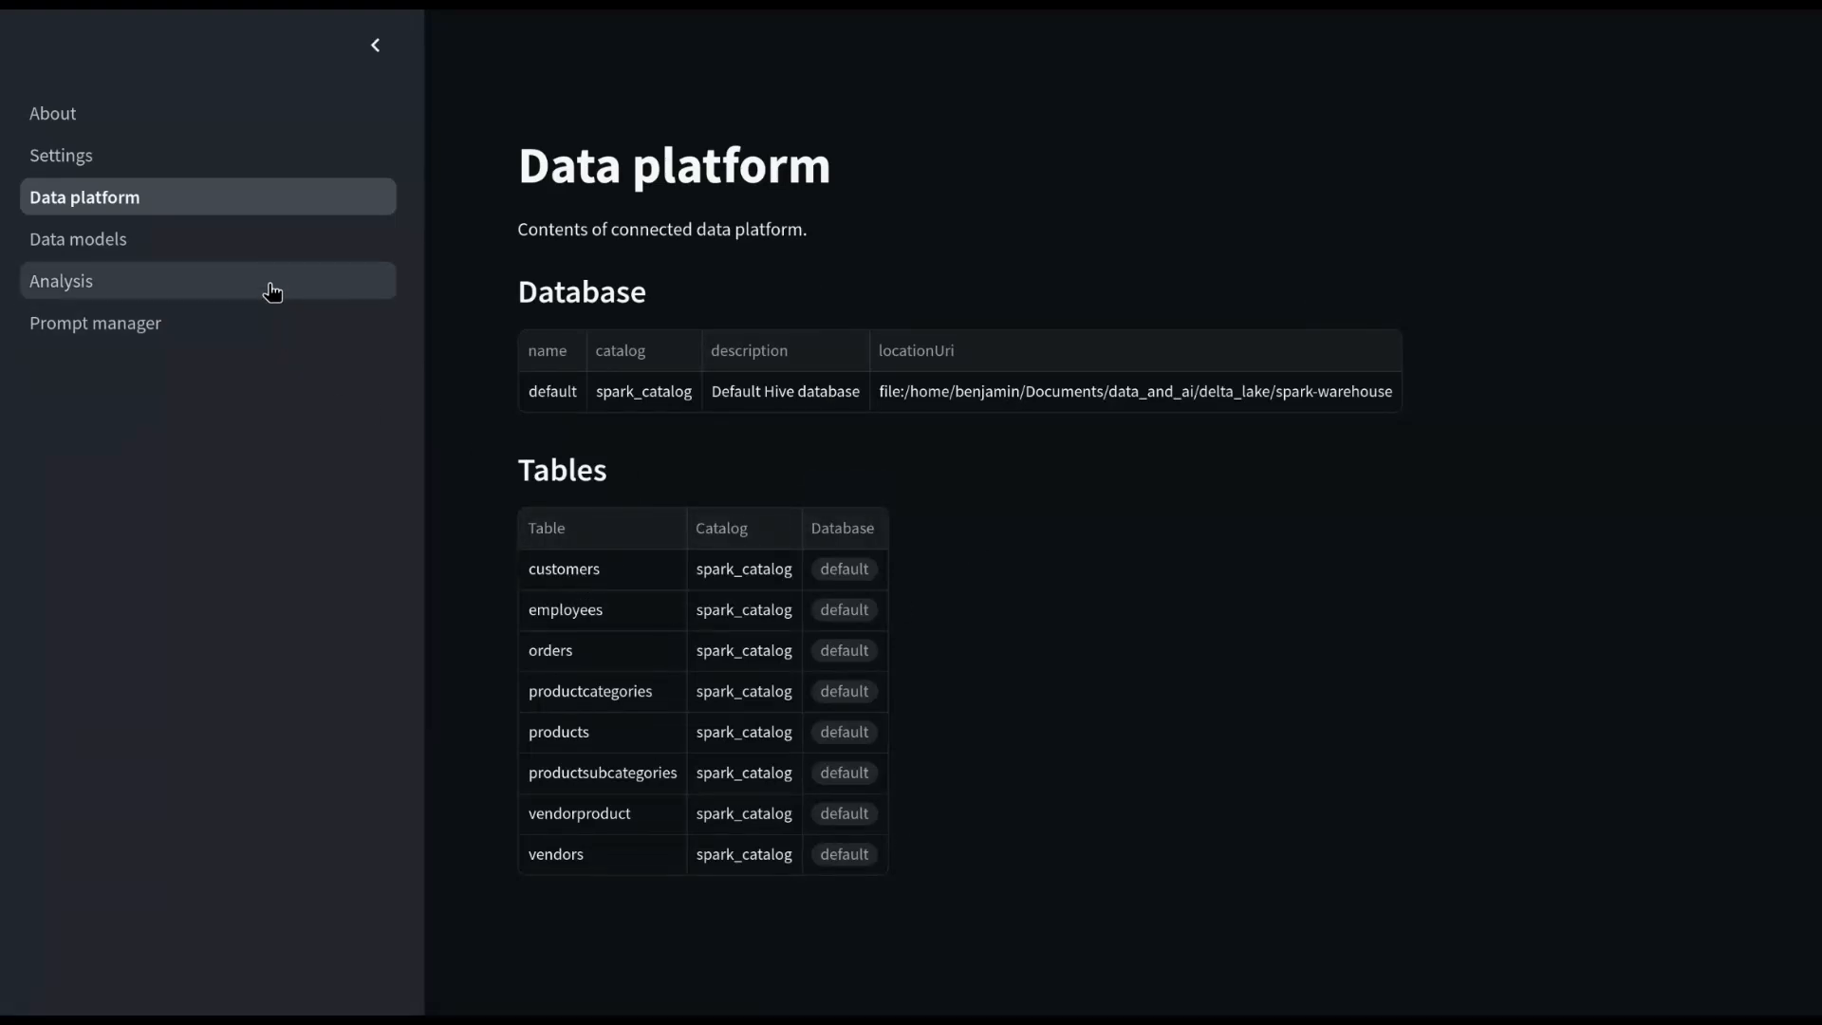
Check the available base models for analysis, but infer the data model from the tables in the data platform with AI
{"action": "left_click", "coordinate": [193, 245]}
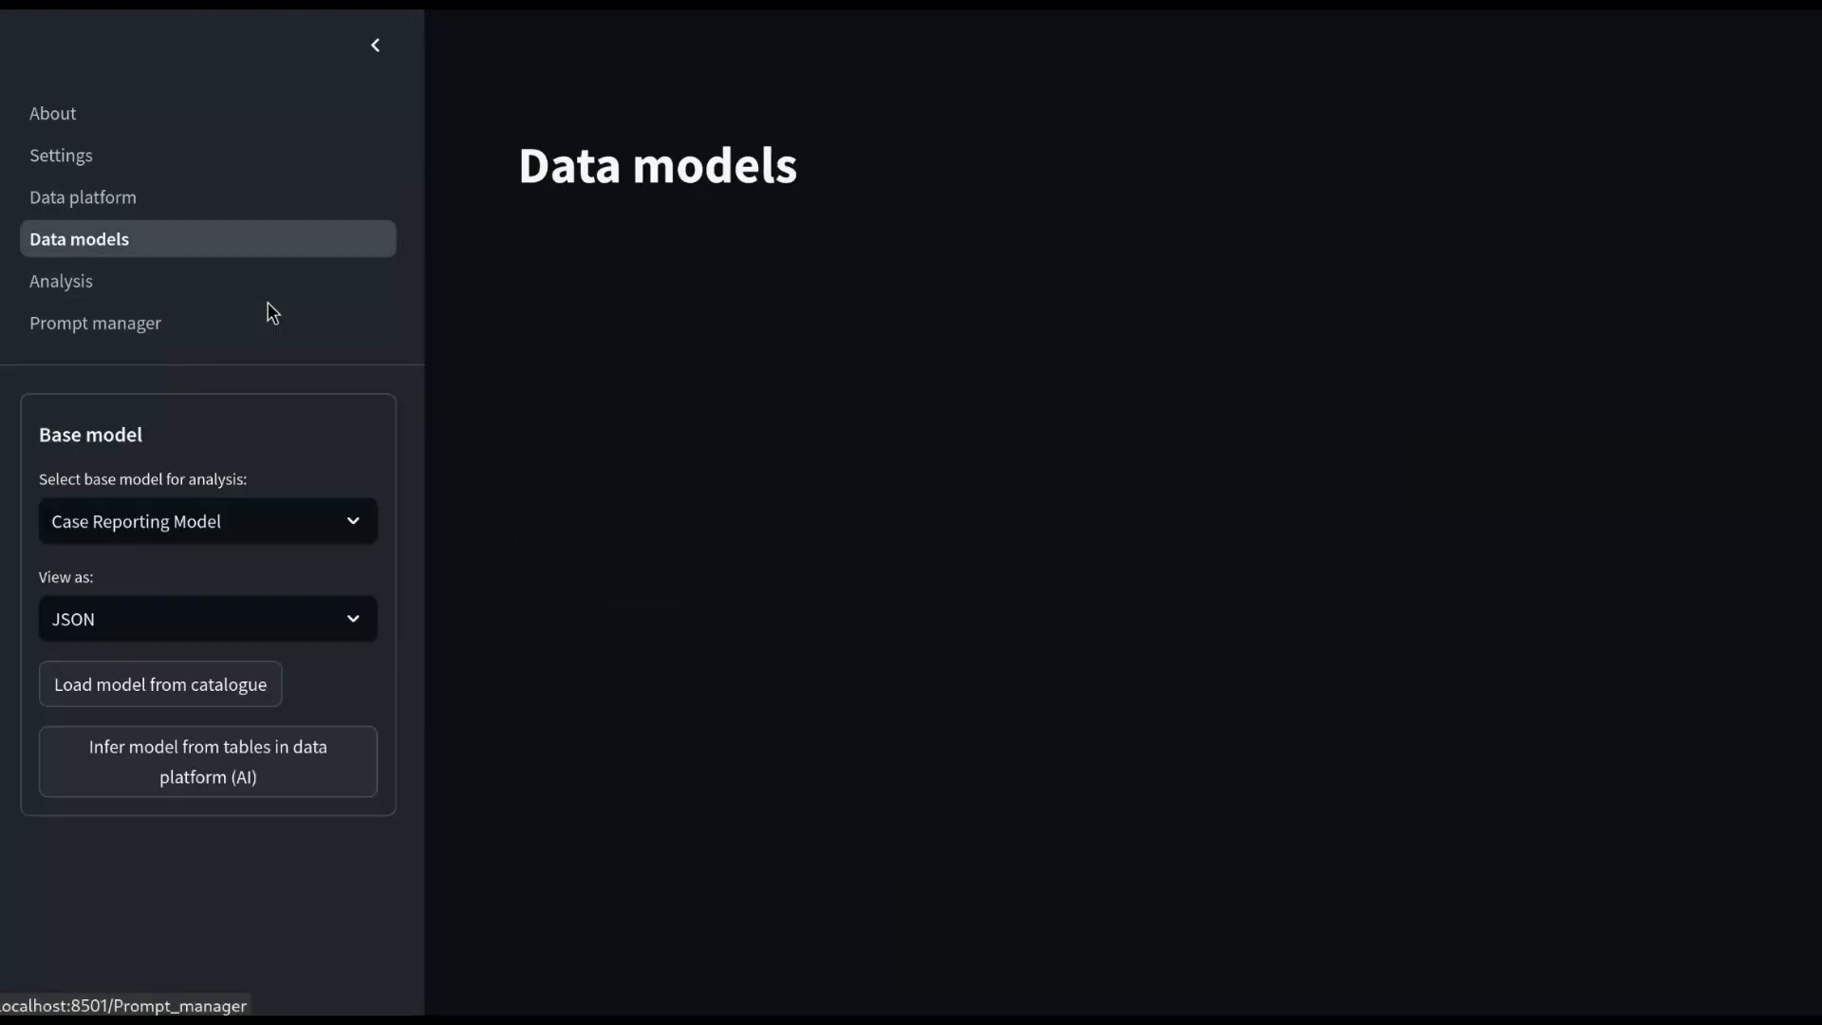
{"action": "left_click", "coordinate": [352, 517]}
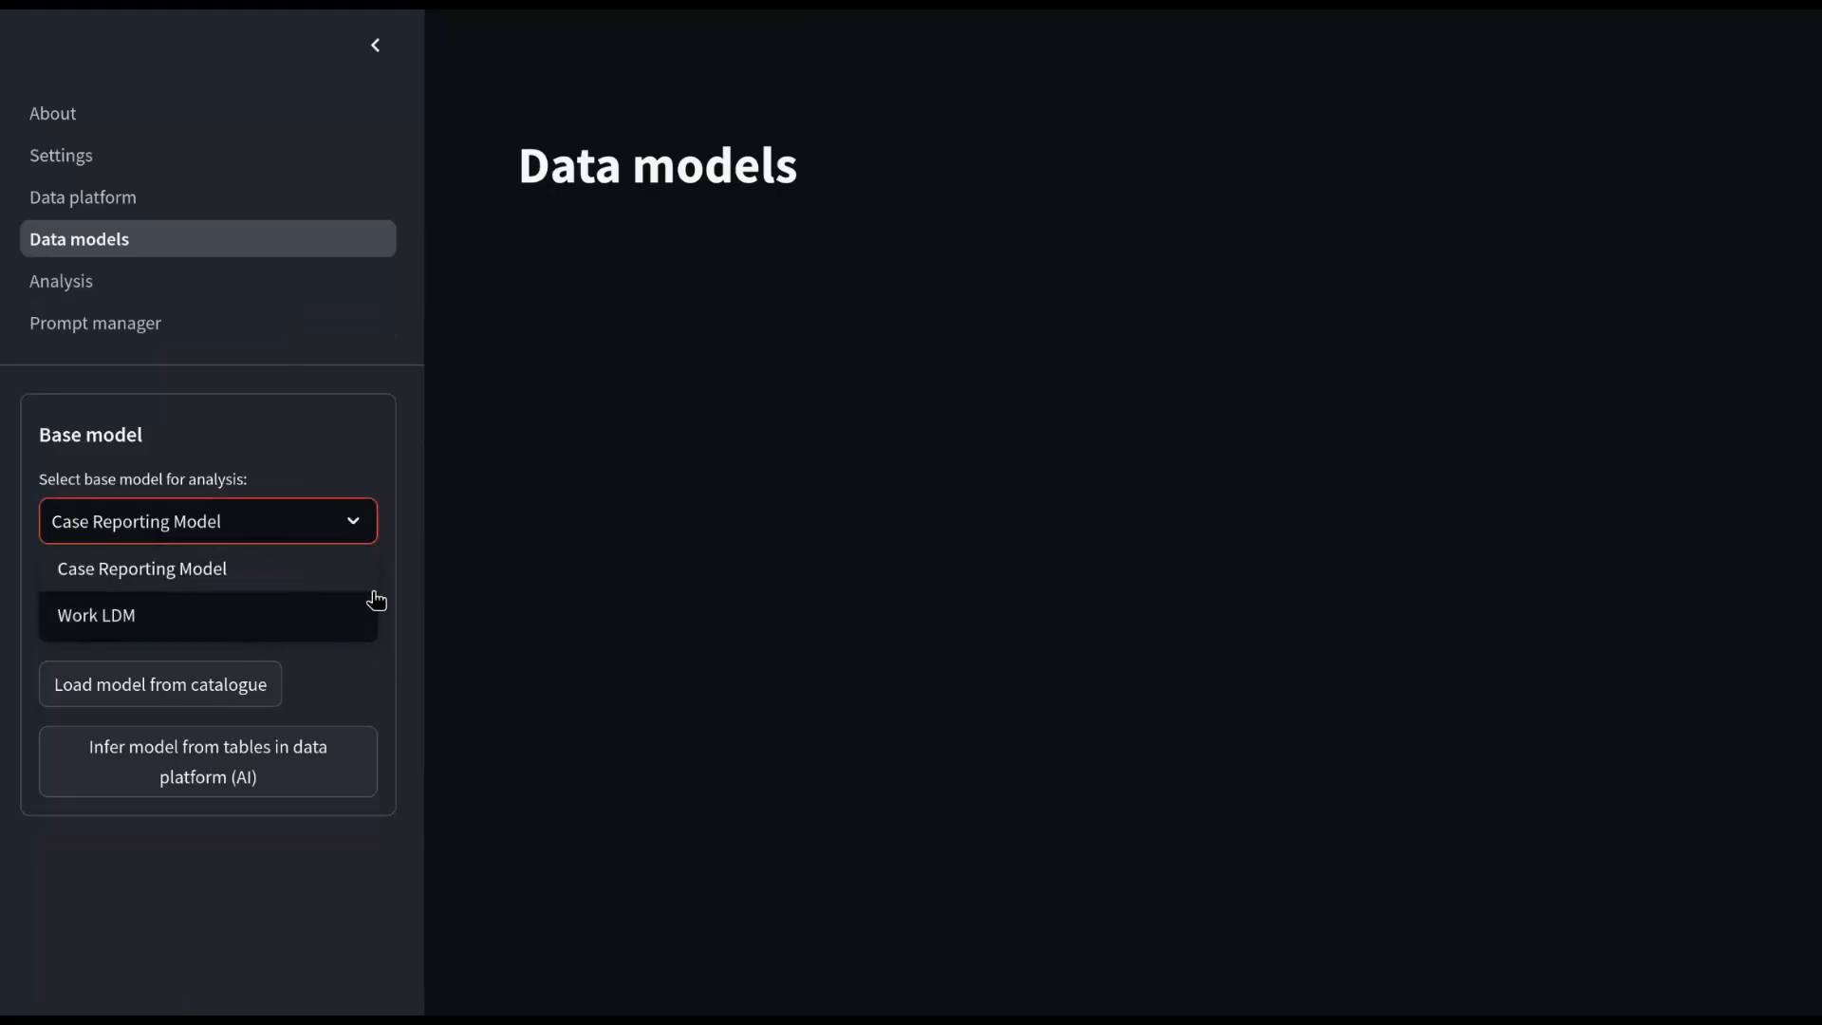
{"action": "left_click", "coordinate": [418, 442]}
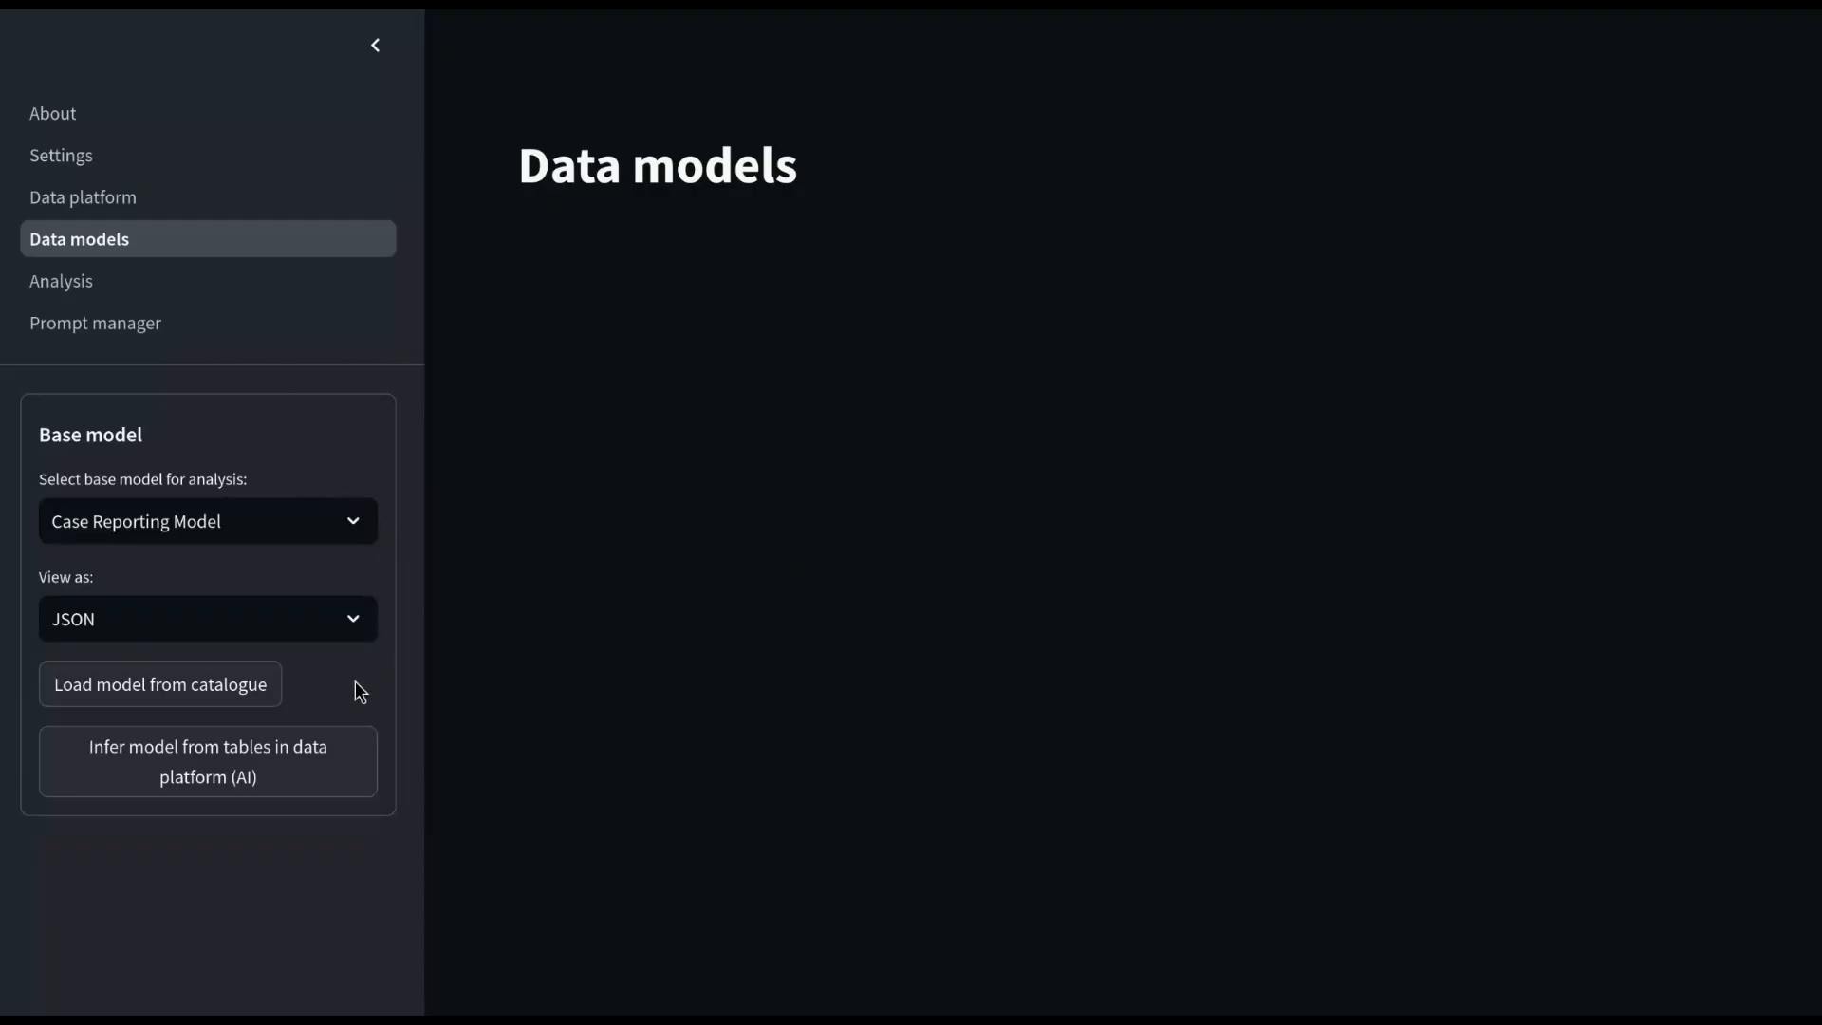
{"action": "left_click", "coordinate": [270, 784]}
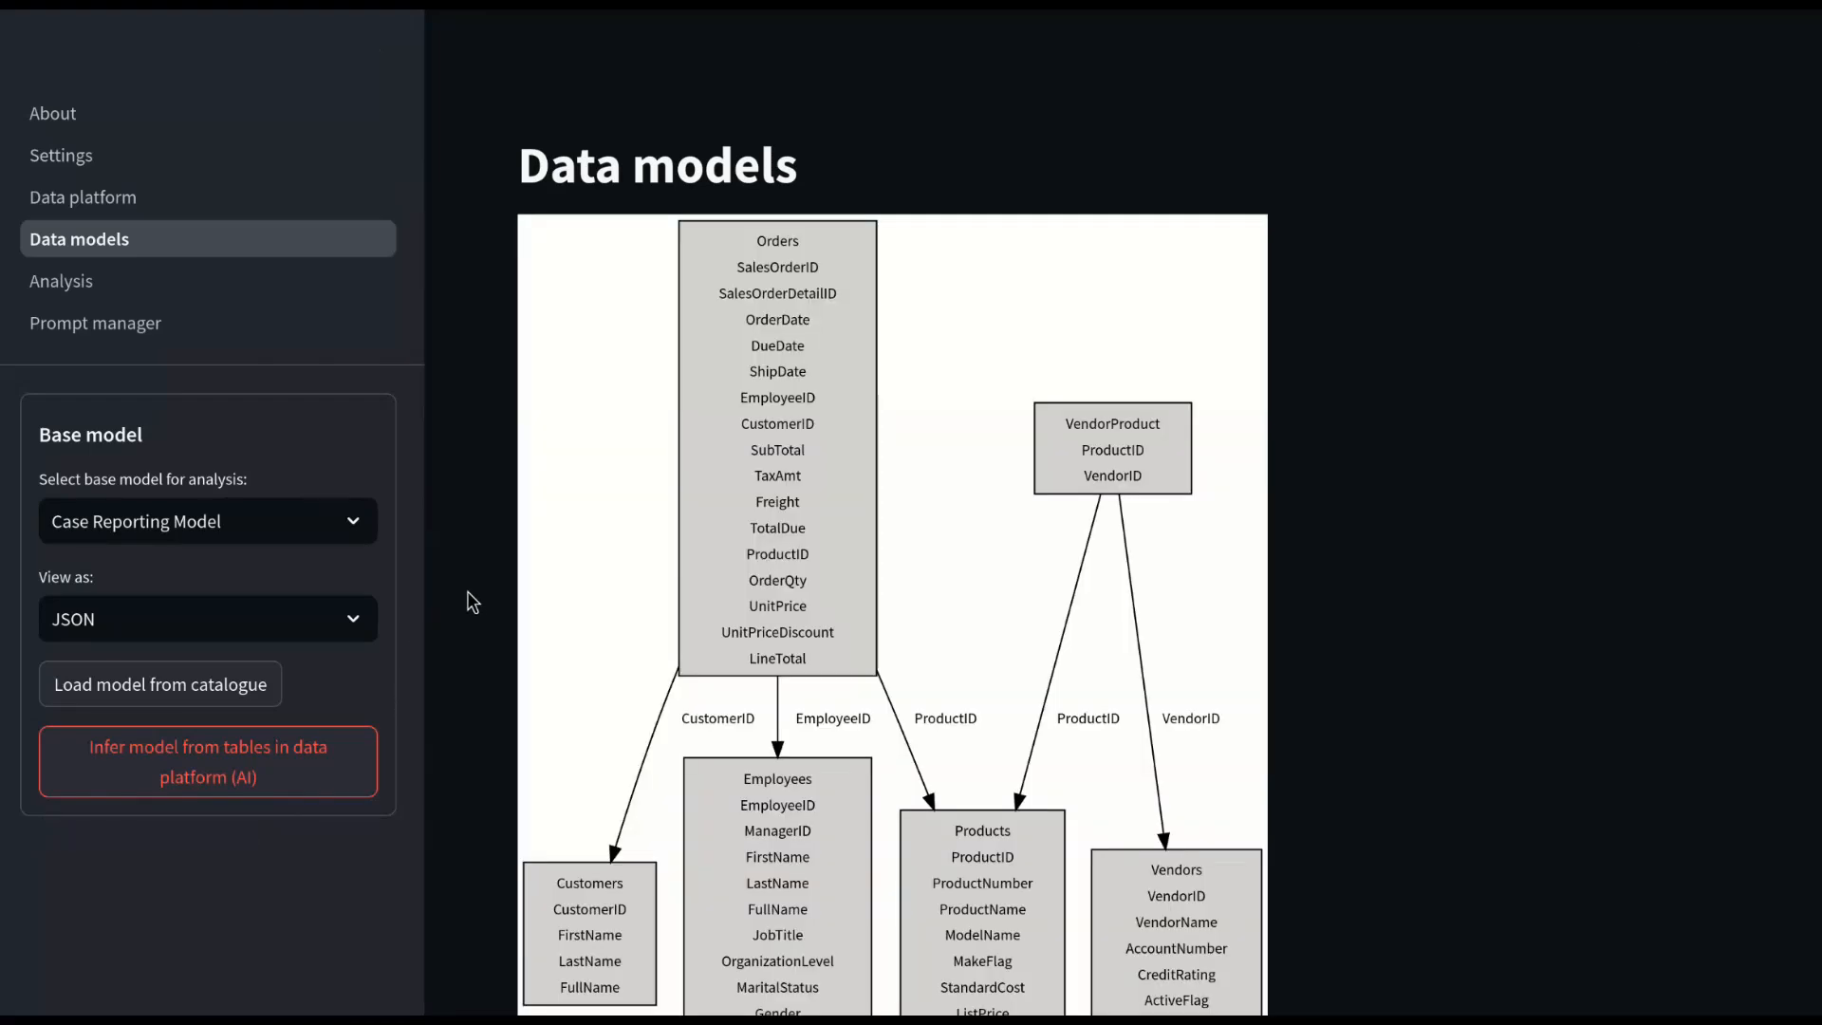
Examine the inferred entity relationship diagram, from the Orders table to the product category tables, including the links between them
{"action": "scroll", "coordinate": [606, 565], "scroll_direction": "down", "scroll_amount": 3}
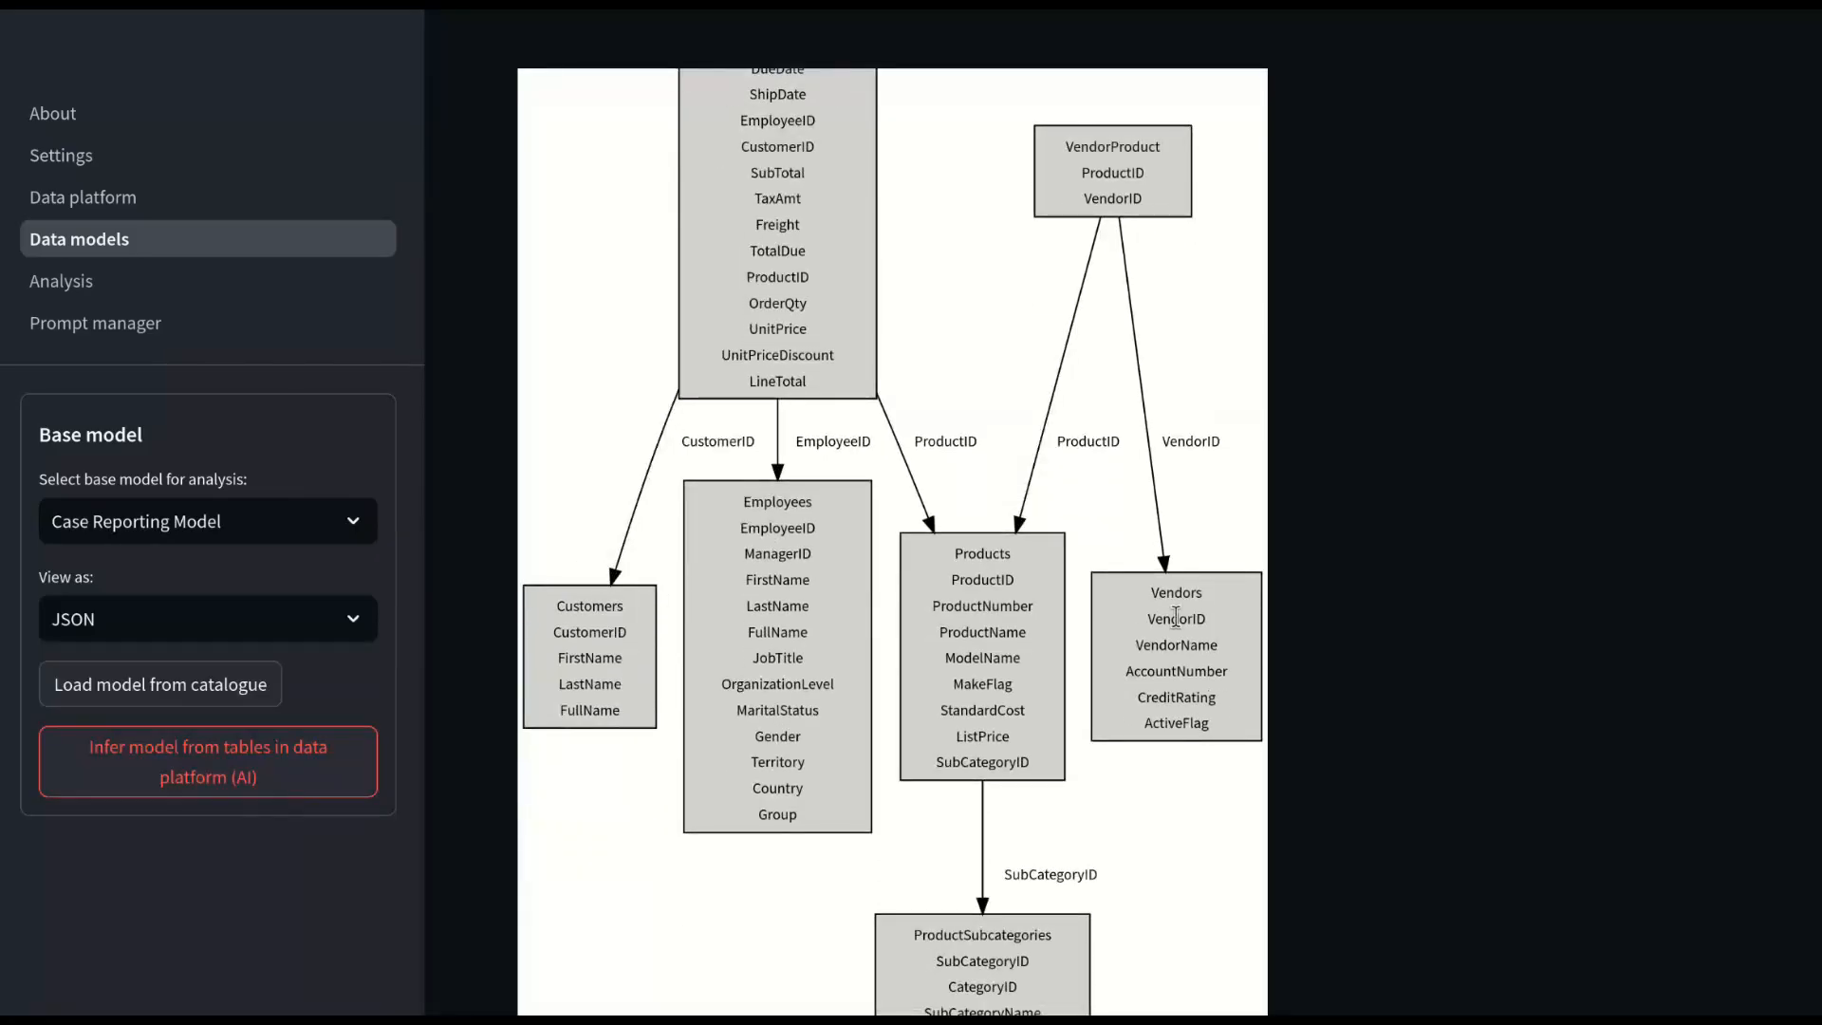
{"action": "scroll", "coordinate": [1176, 618], "scroll_direction": "down", "scroll_amount": 4}
{"action": "scroll", "coordinate": [1178, 623], "scroll_direction": "up", "scroll_amount": 5}
{"action": "scroll", "coordinate": [1281, 631], "scroll_direction": "up", "scroll_amount": 2}
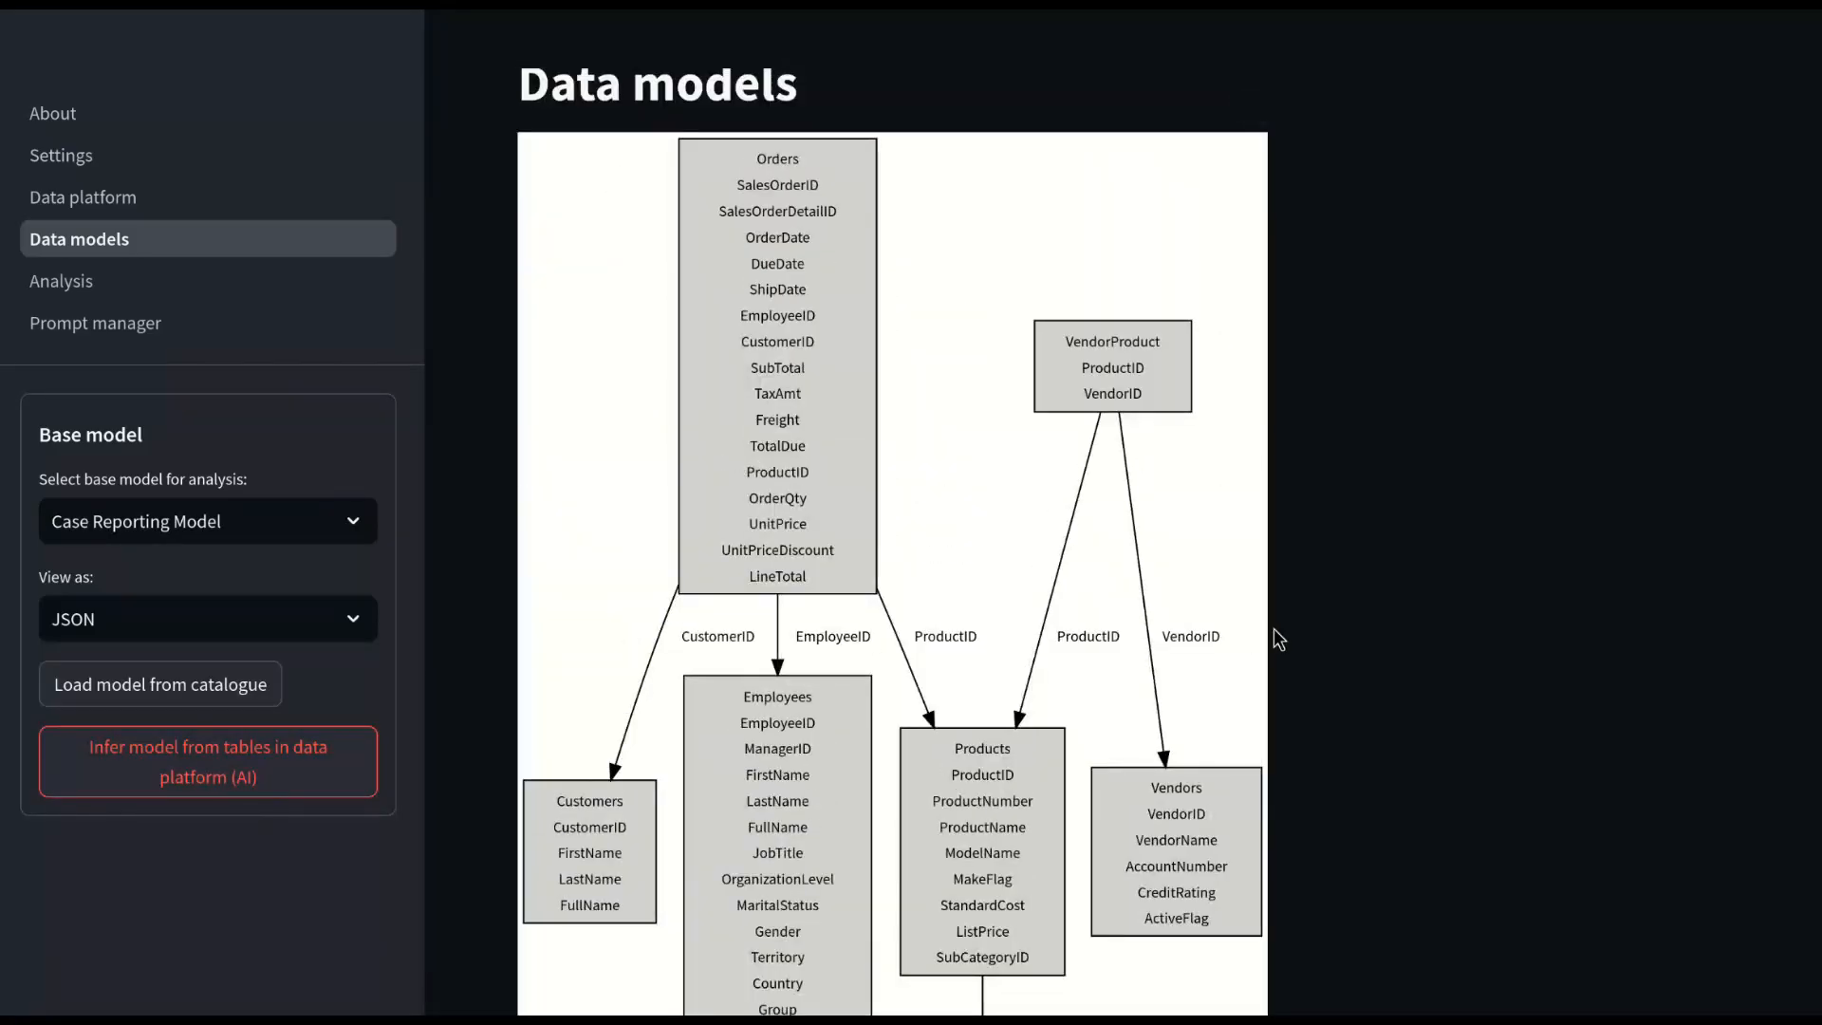
{"action": "scroll", "coordinate": [1281, 639], "scroll_direction": "down", "scroll_amount": 6}
{"action": "scroll", "coordinate": [1294, 639], "scroll_direction": "up", "scroll_amount": 3}
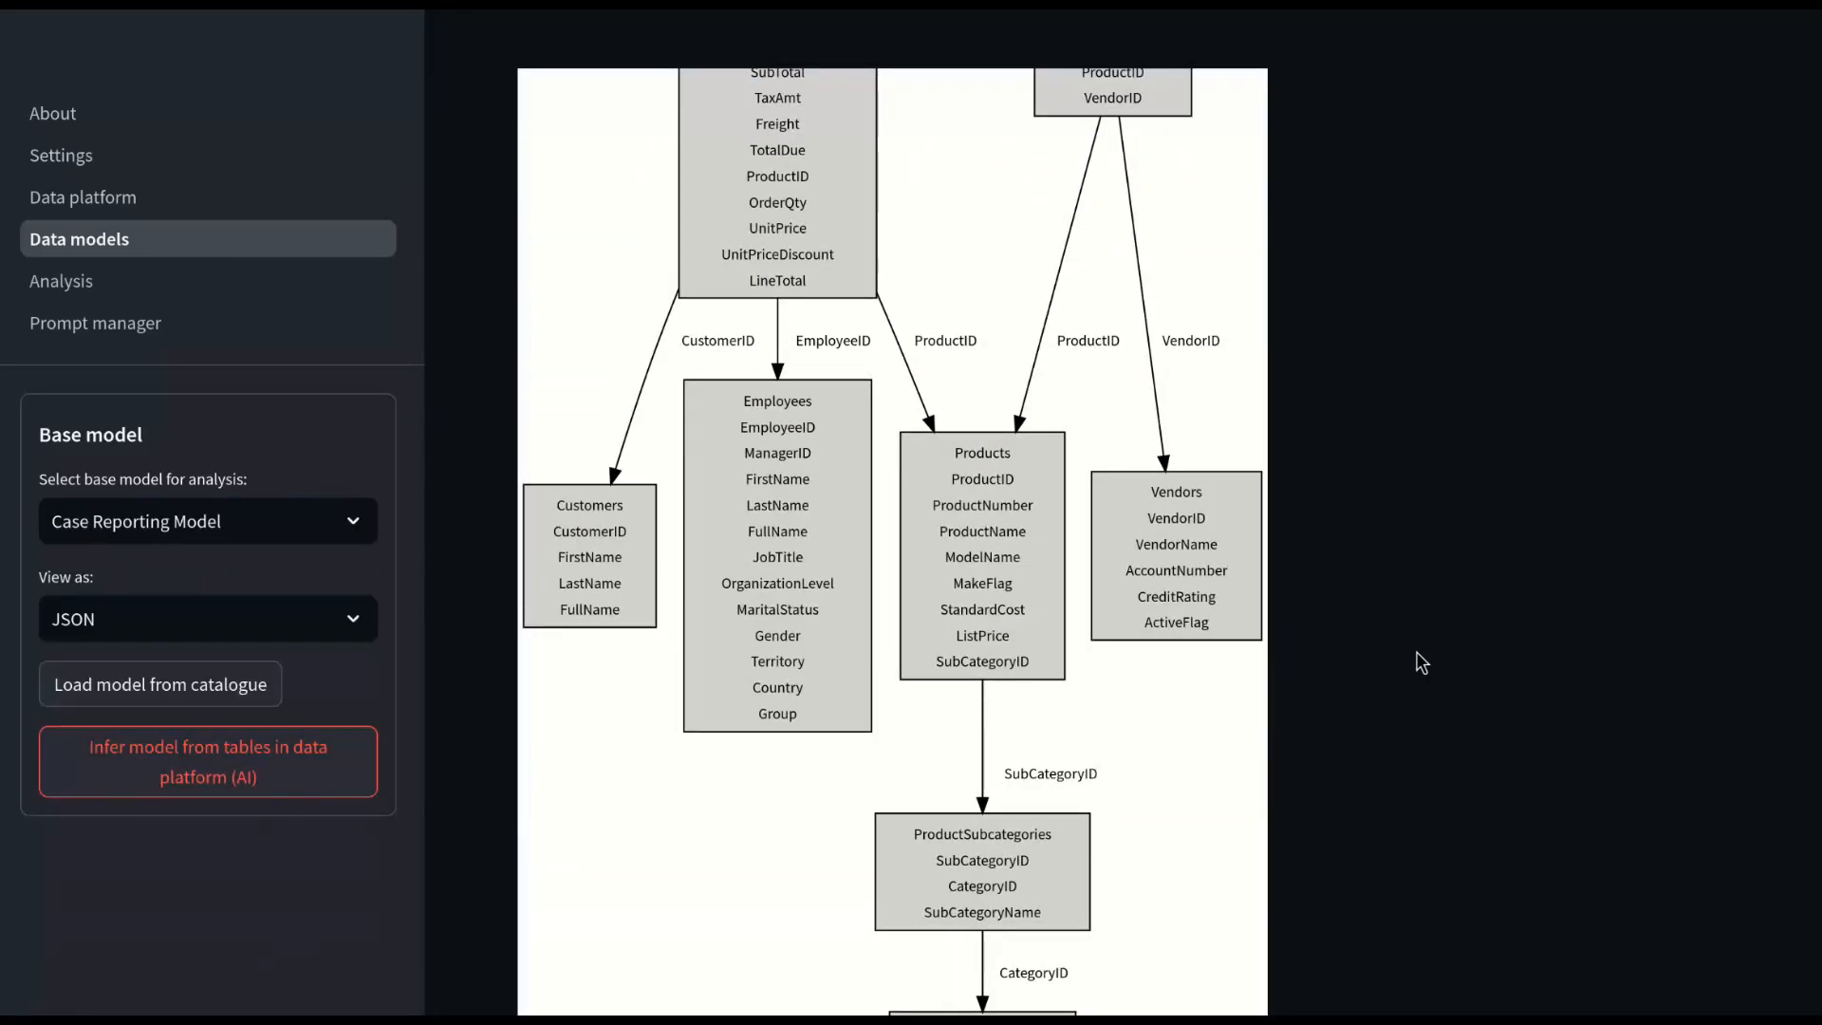
{"action": "scroll", "coordinate": [1416, 651], "scroll_direction": "down", "scroll_amount": 2}
{"action": "scroll", "coordinate": [1201, 740], "scroll_direction": "up", "scroll_amount": 1}
{"action": "scroll", "coordinate": [1198, 703], "scroll_direction": "up", "scroll_amount": 4}
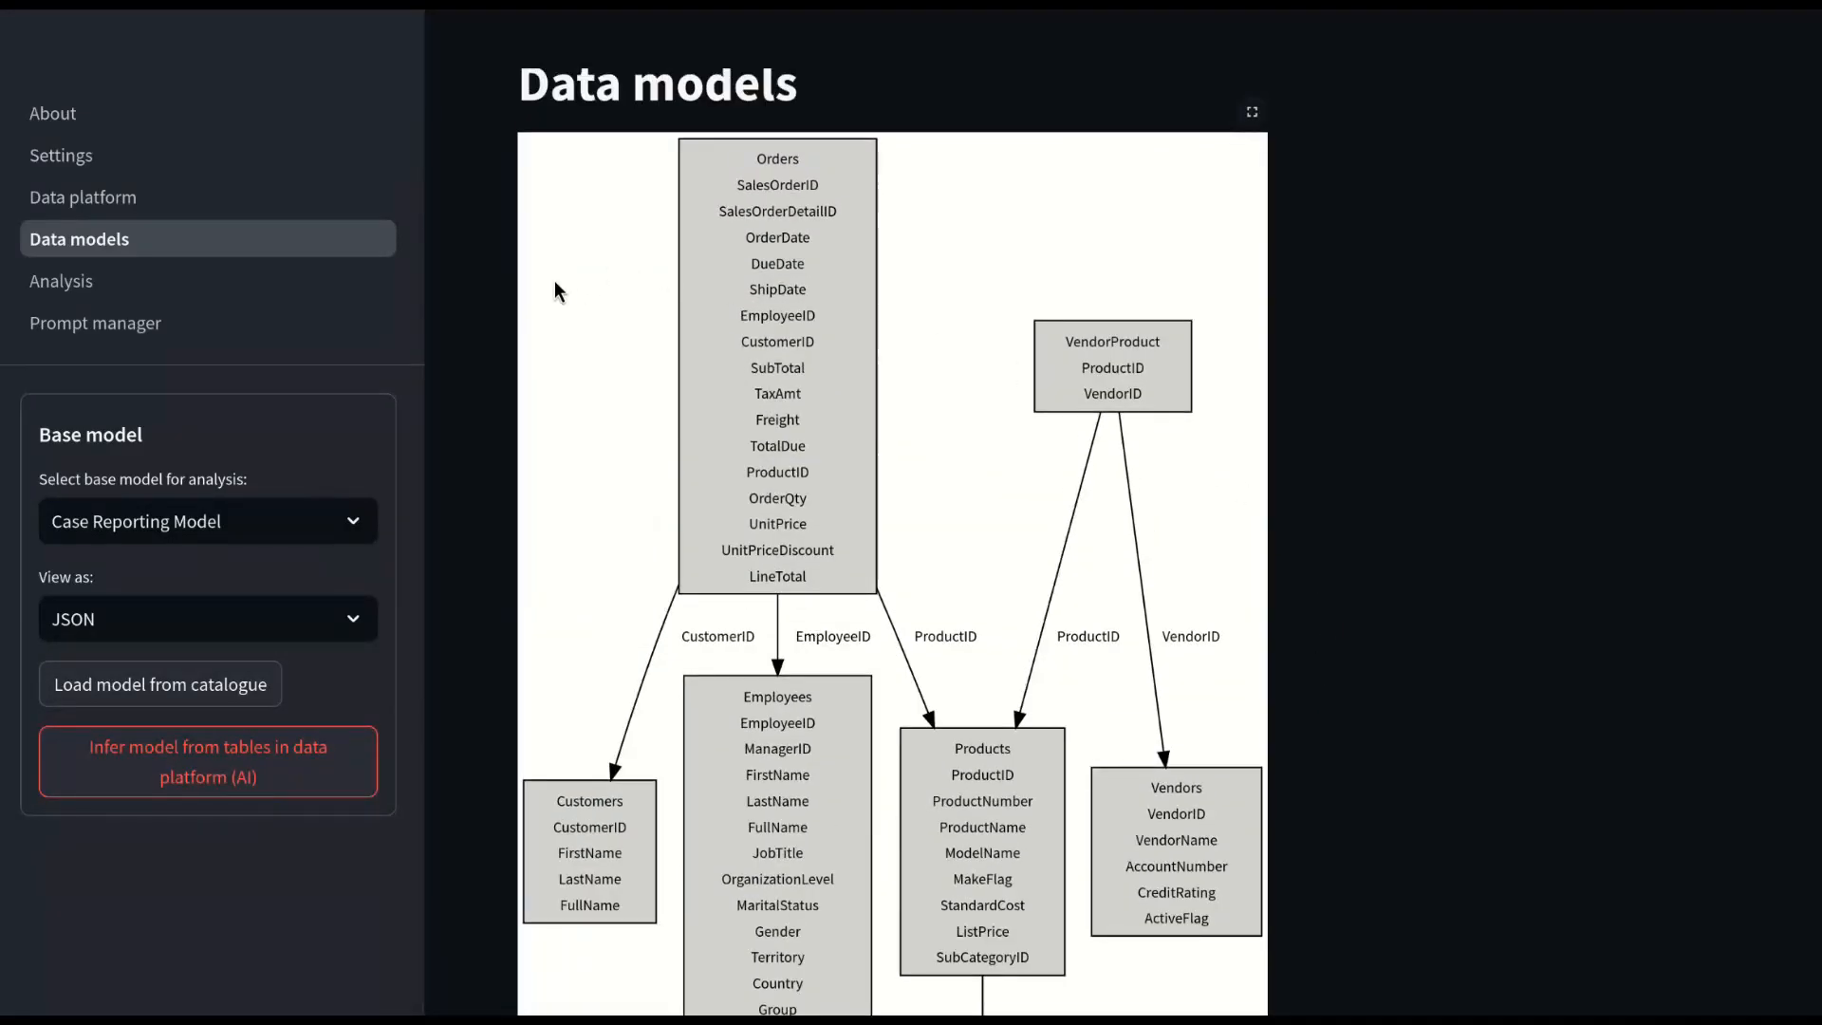
Go to the analysis area and review the active data model's diagram and its text listing of tables and fields
{"action": "left_click", "coordinate": [232, 296]}
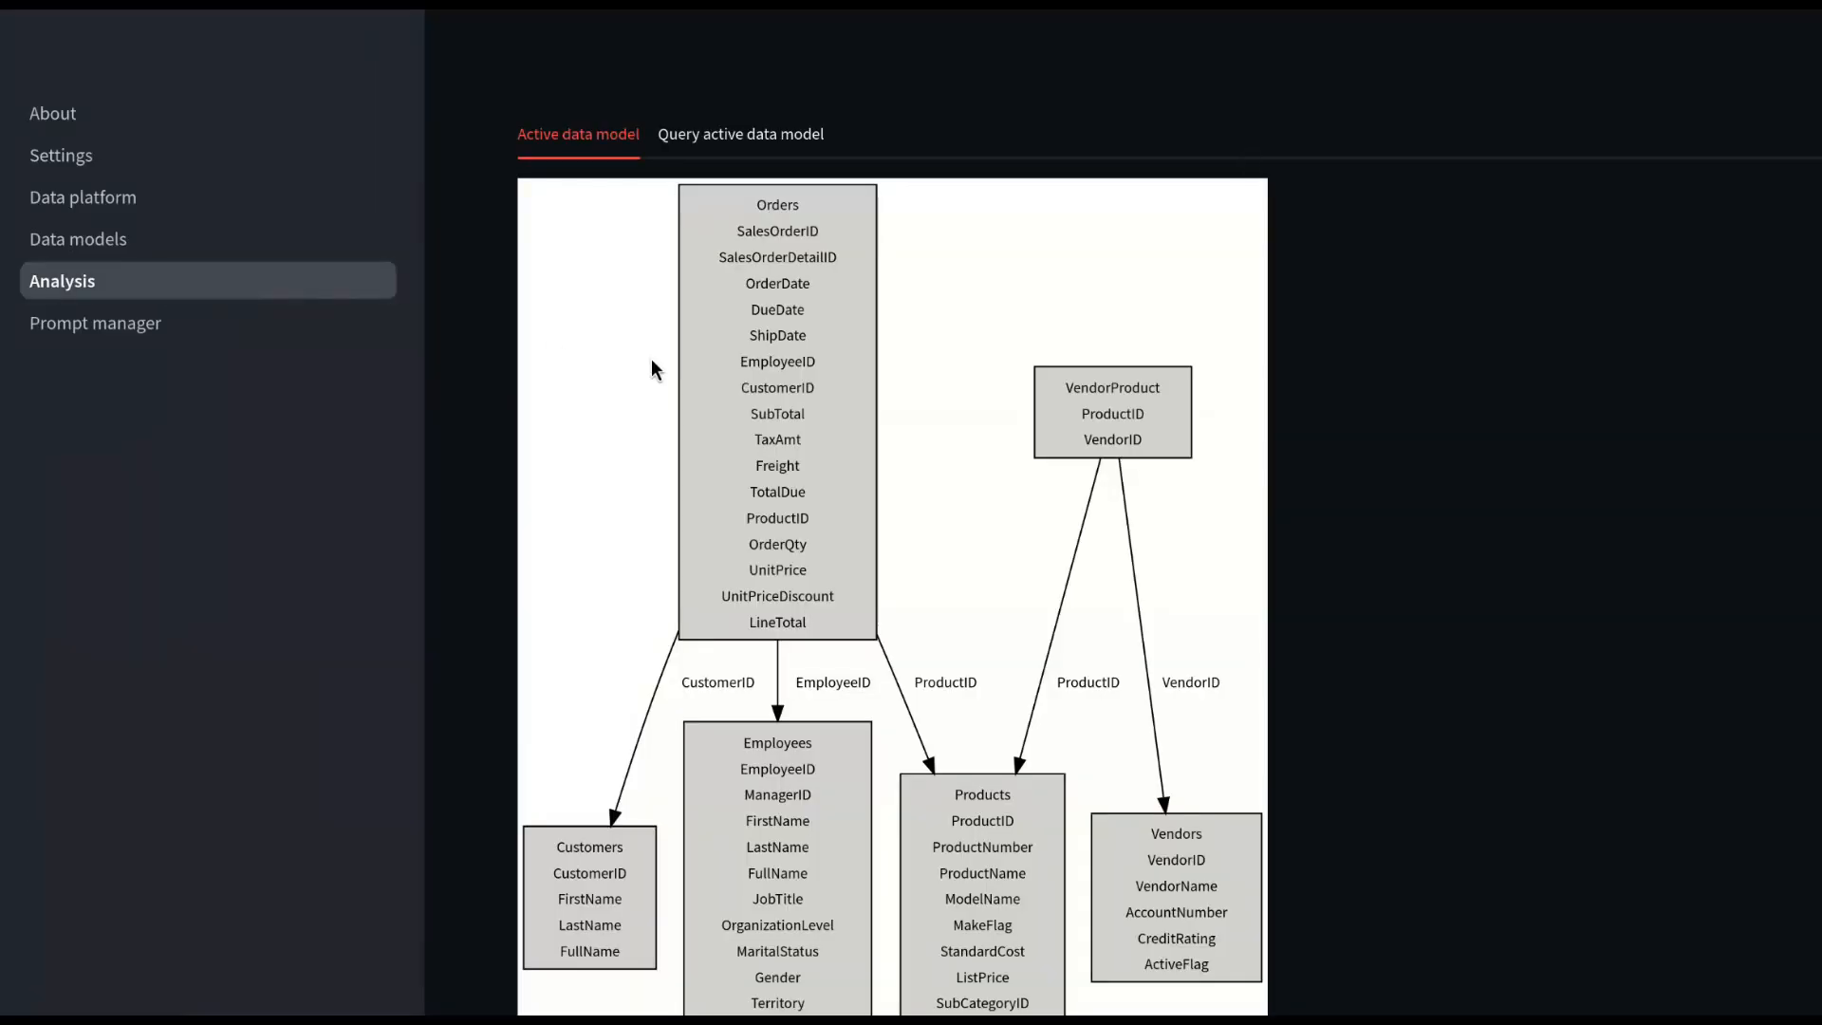
{"action": "scroll", "coordinate": [761, 418], "scroll_direction": "down", "scroll_amount": 6}
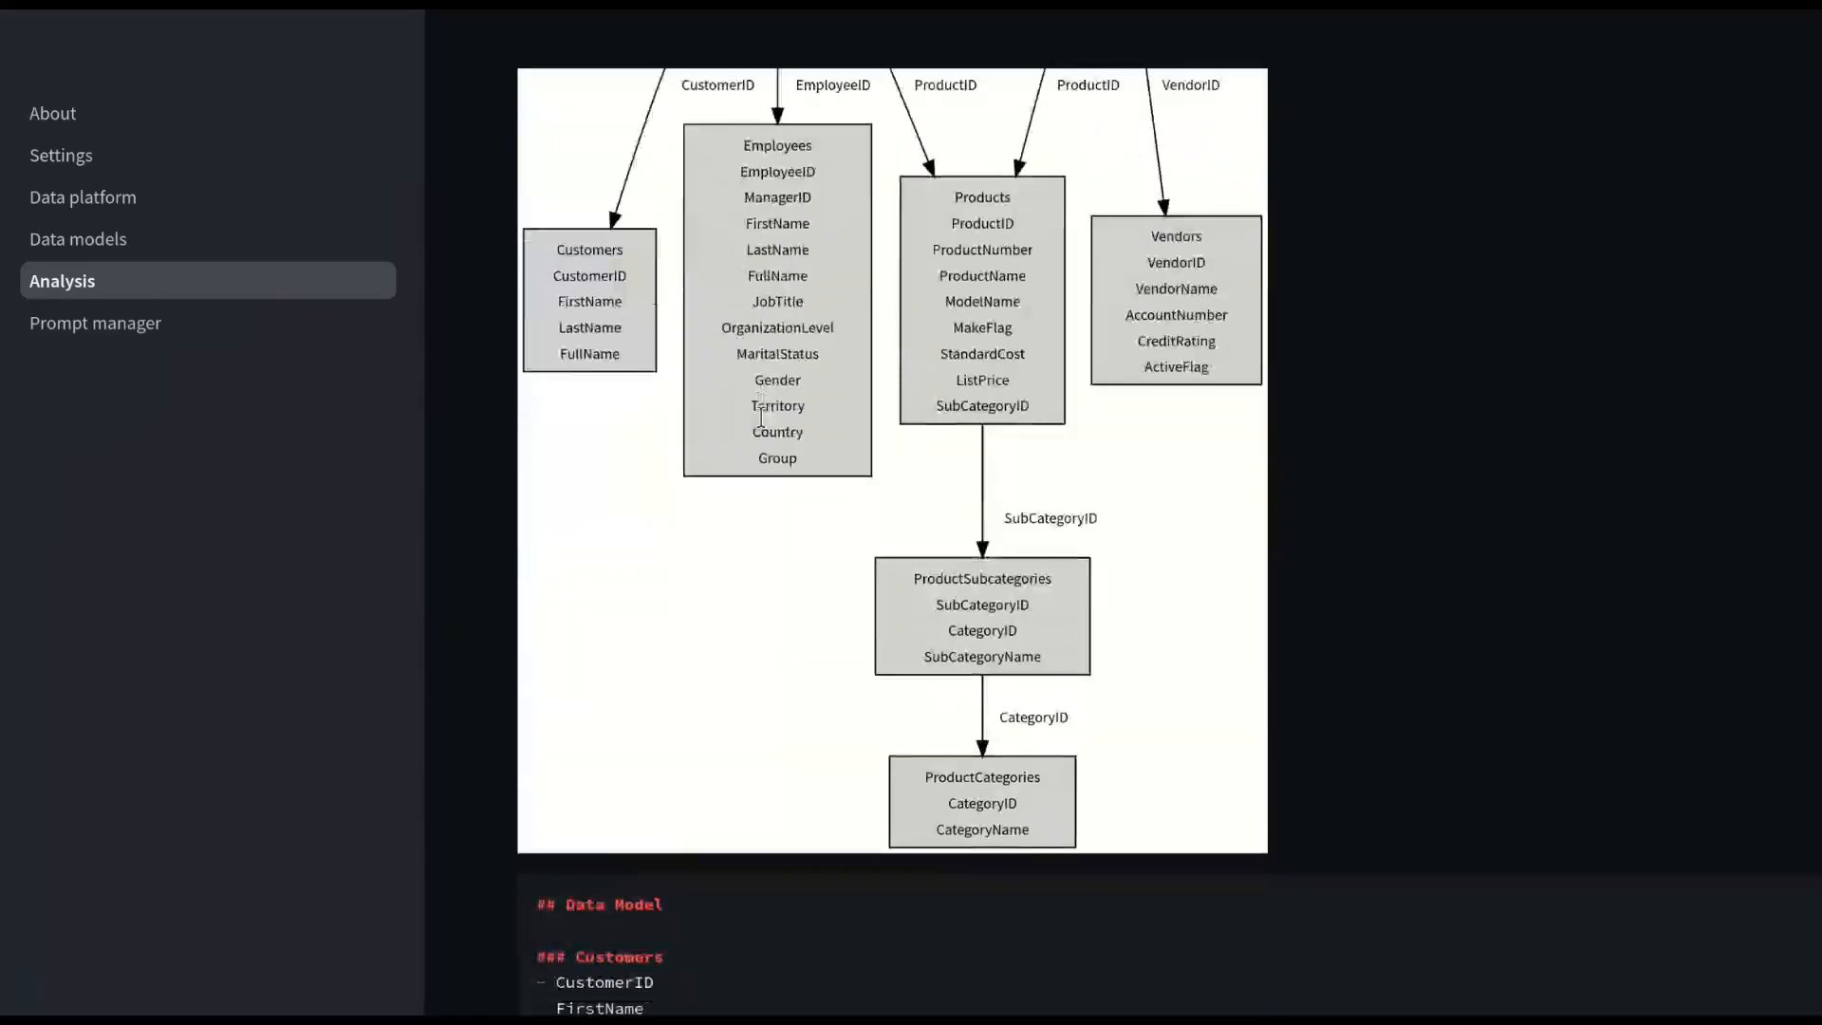
{"action": "scroll", "coordinate": [761, 417], "scroll_direction": "down", "scroll_amount": 5}
{"action": "scroll", "coordinate": [657, 664], "scroll_direction": "up", "scroll_amount": 7}
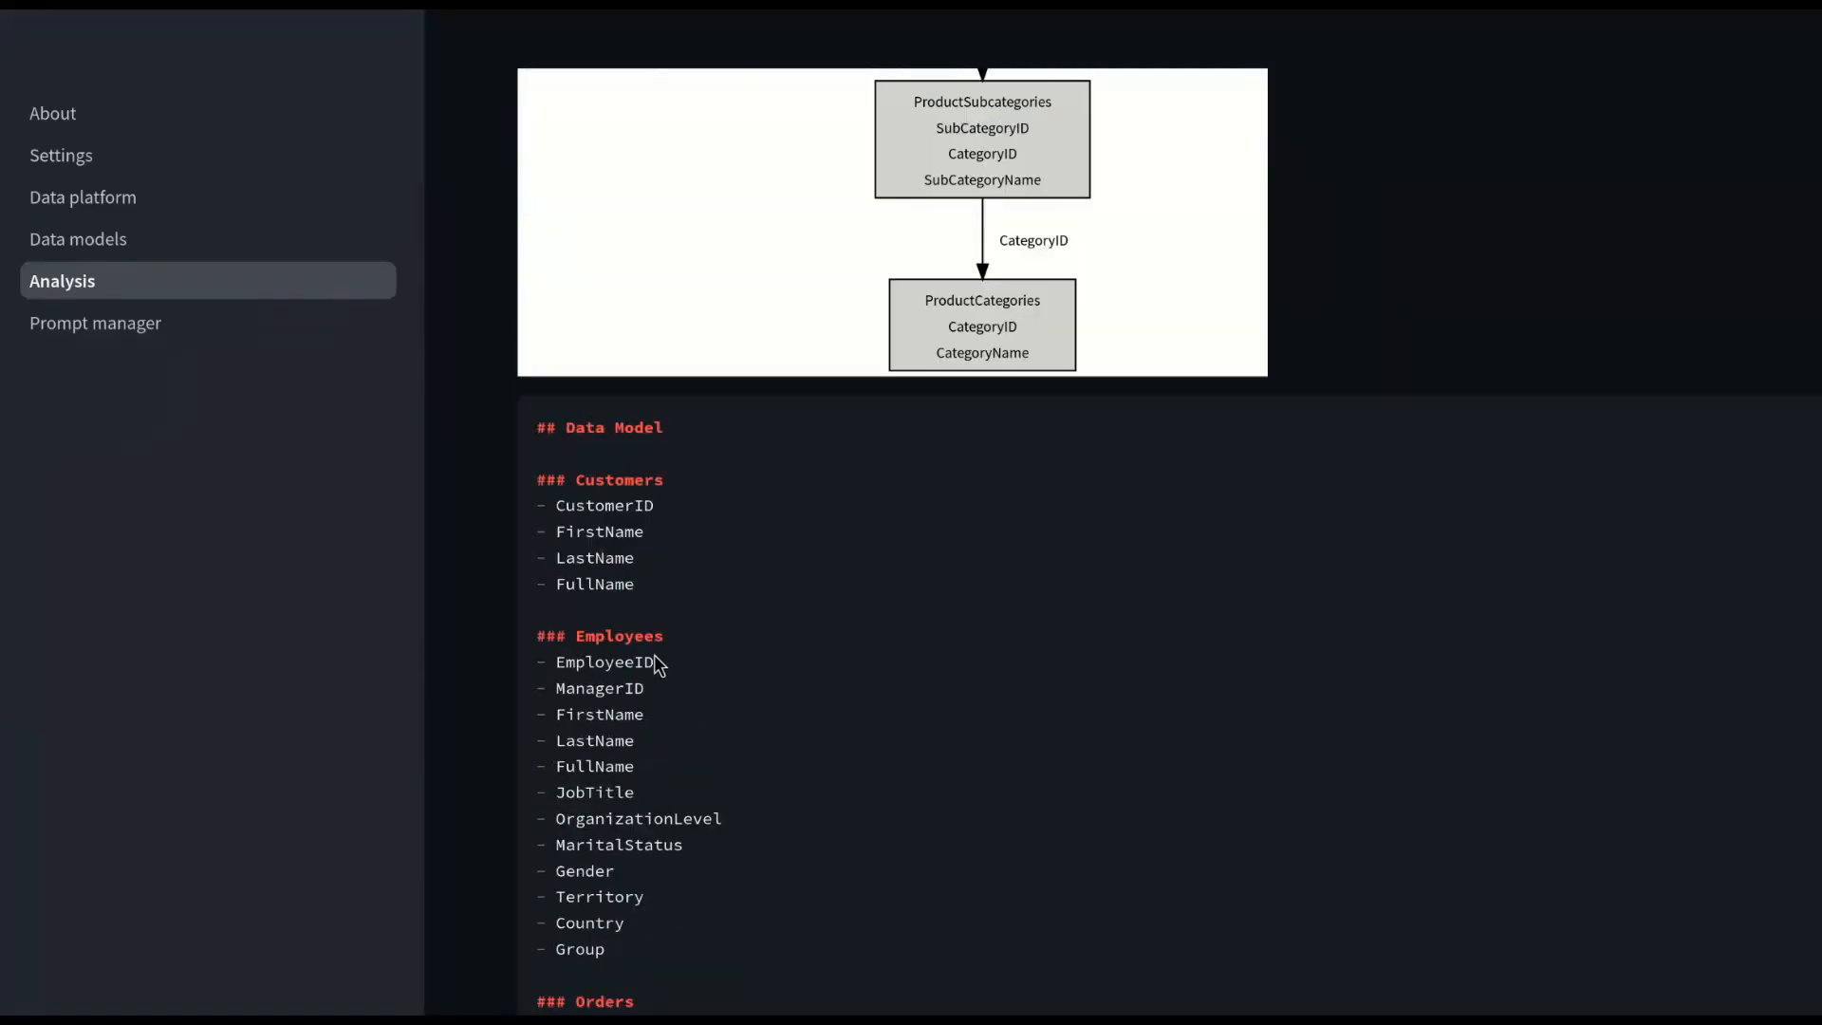
{"action": "scroll", "coordinate": [657, 665], "scroll_direction": "up", "scroll_amount": 5}
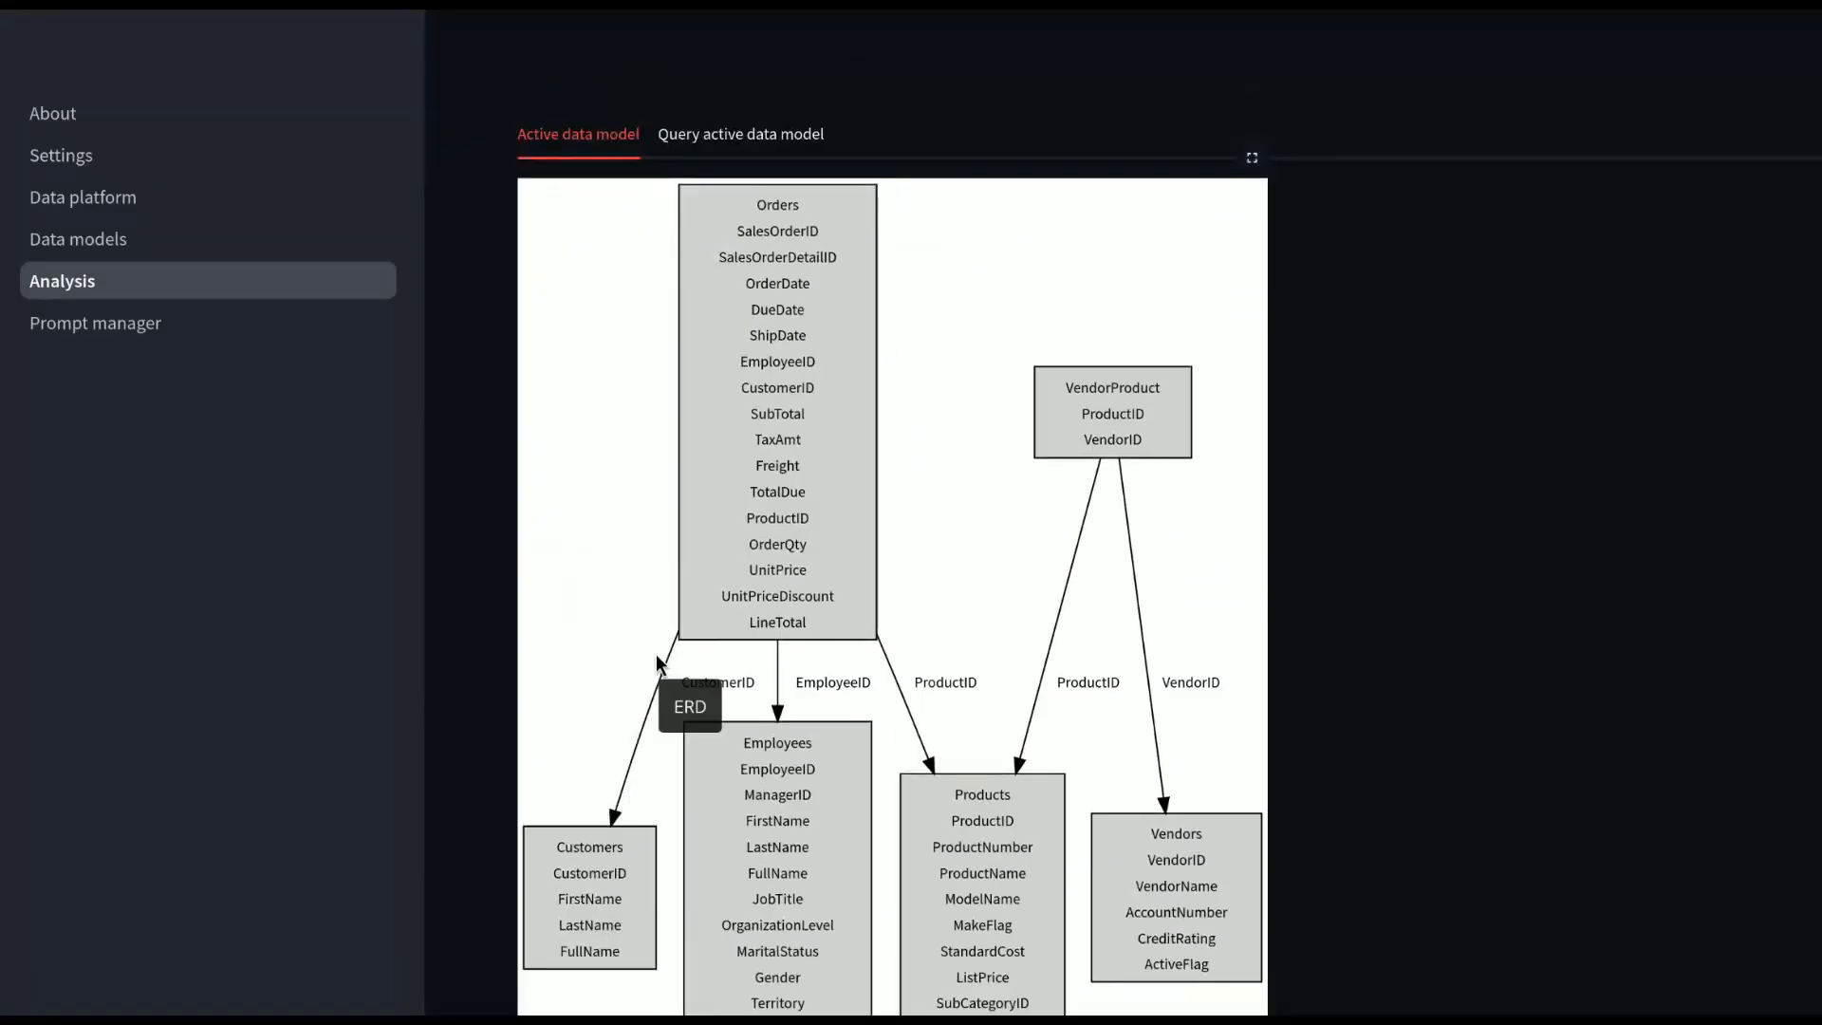
Generate SQL against the active data model for the analytic query "break down the sales of employees by customers"
{"action": "left_click", "coordinate": [754, 136]}
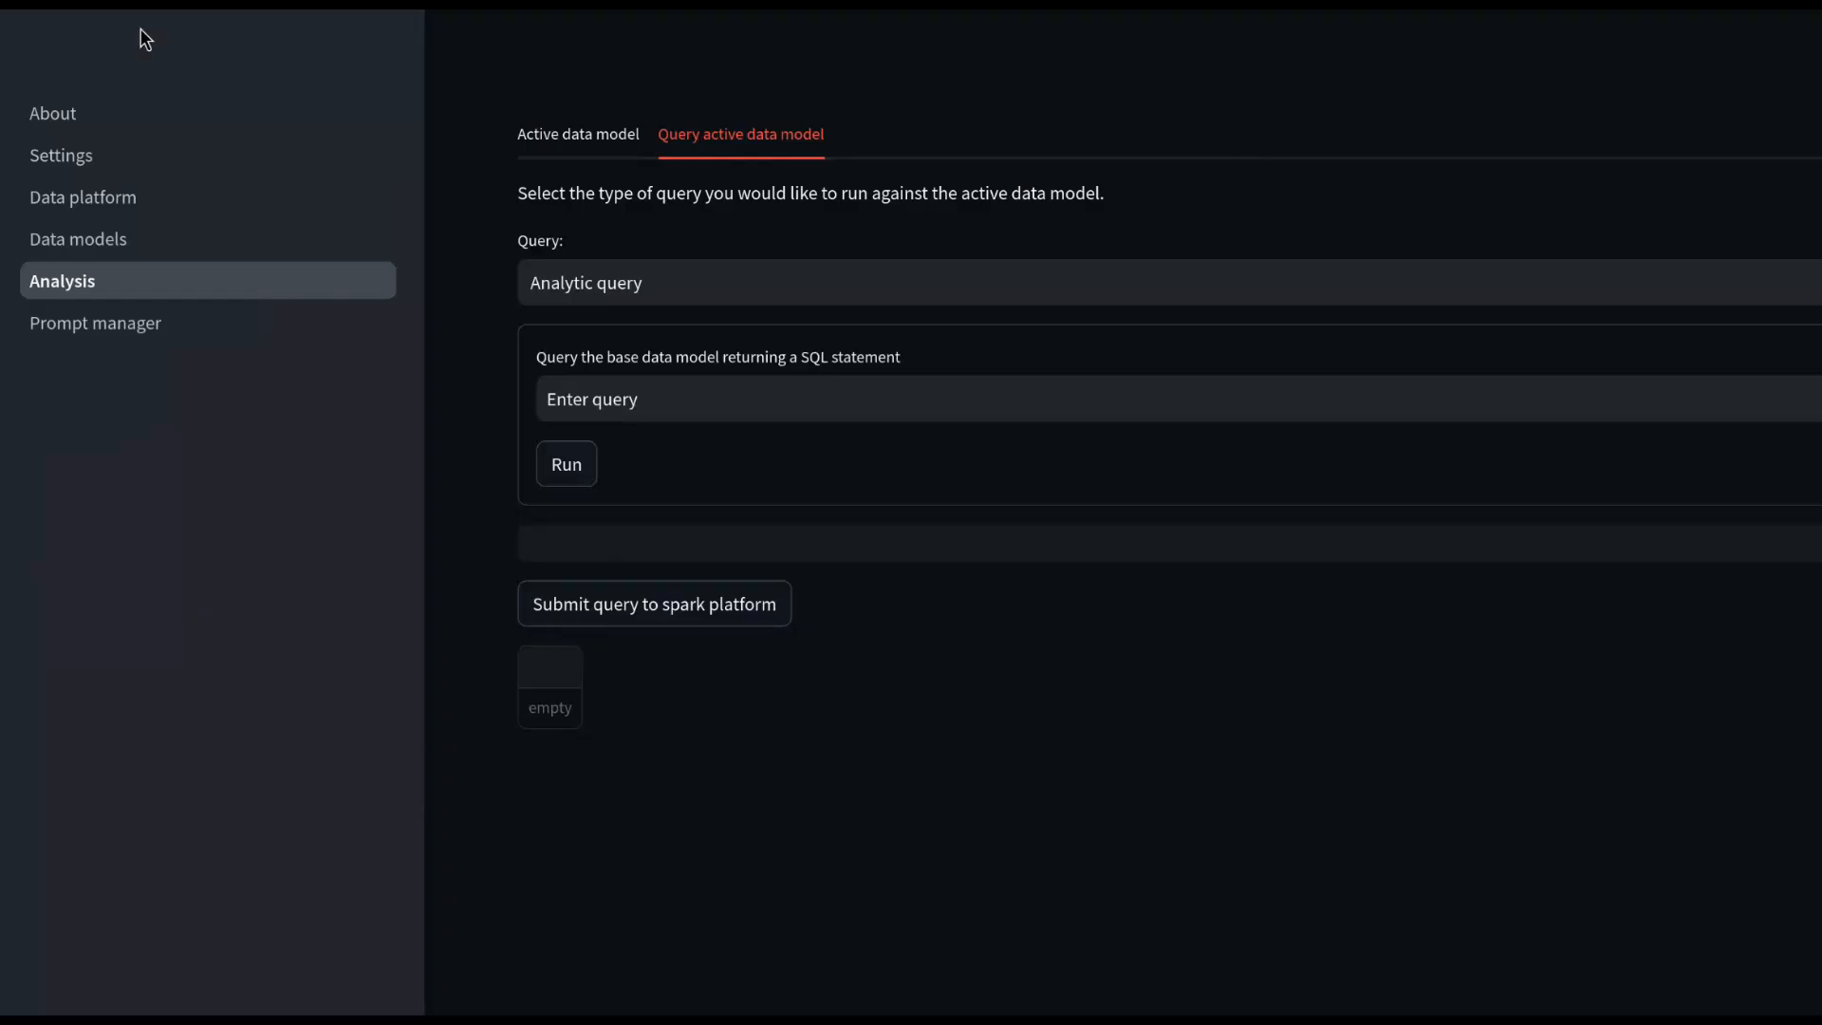
{"action": "left_click", "coordinate": [684, 398]}
{"action": "key", "text": "ctrl+a"}
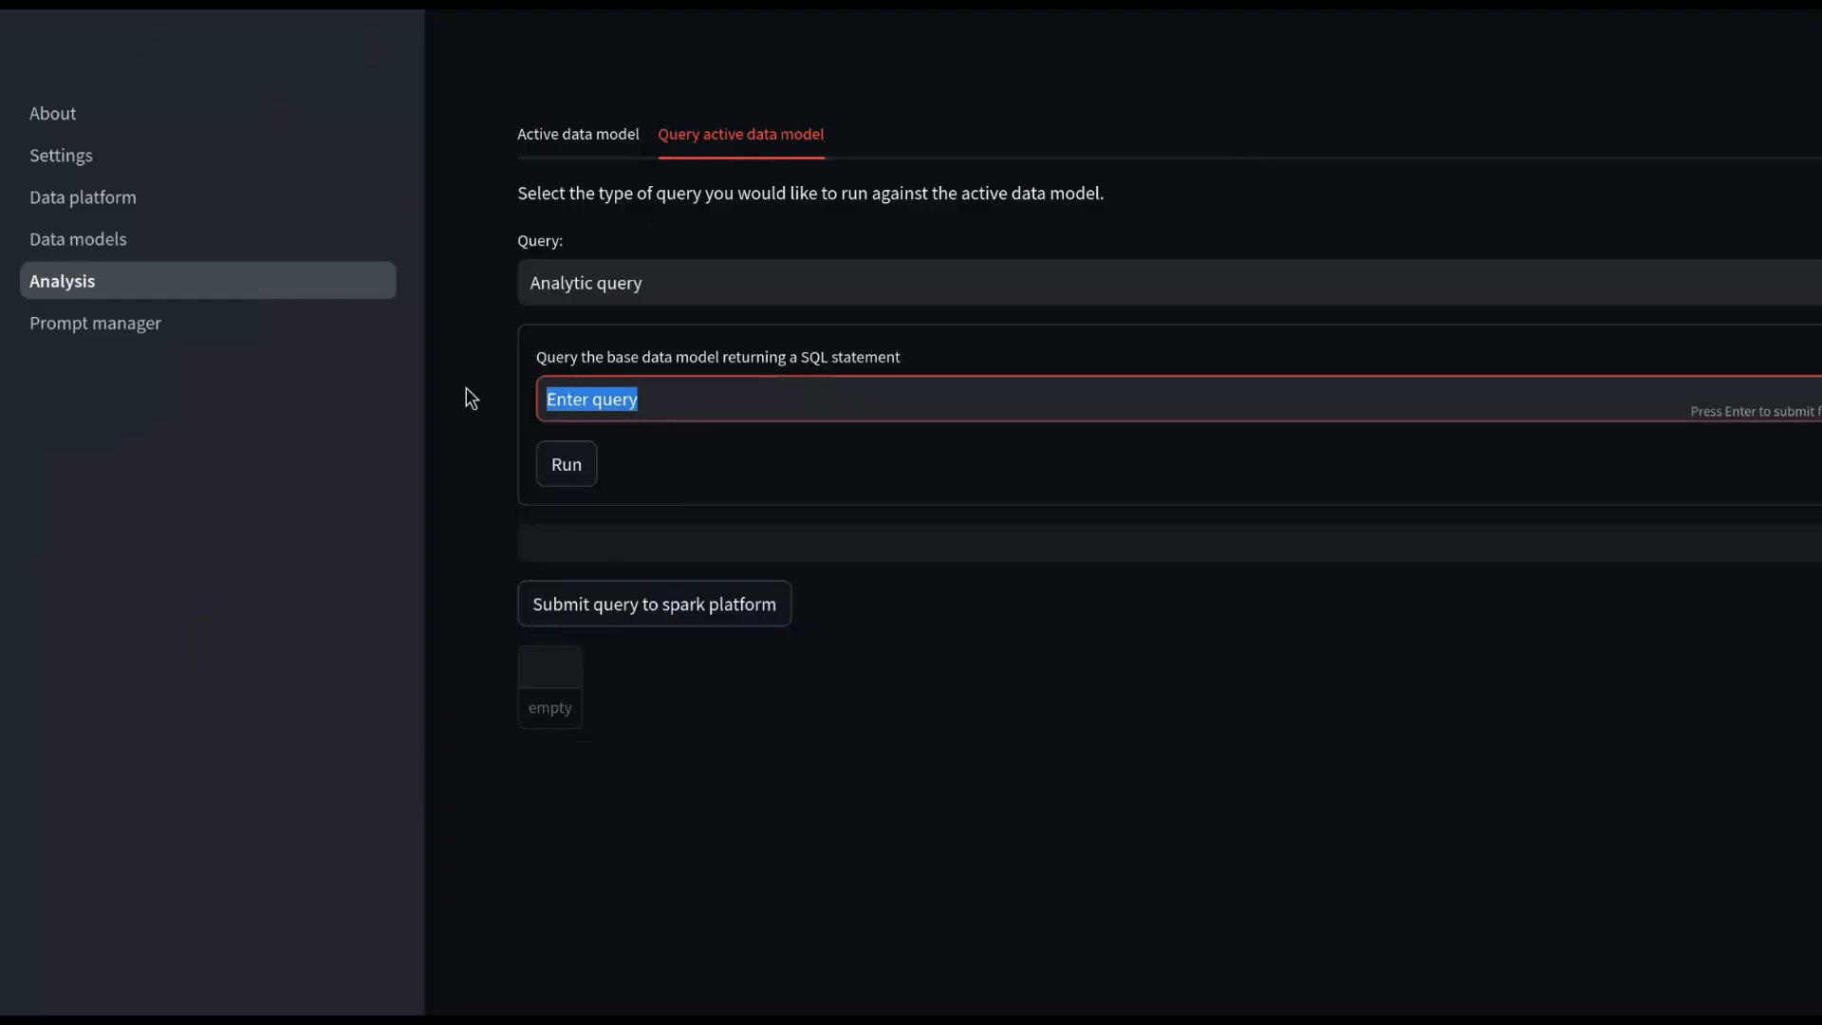
{"action": "type", "text": "break down the sales of employees by customers"}
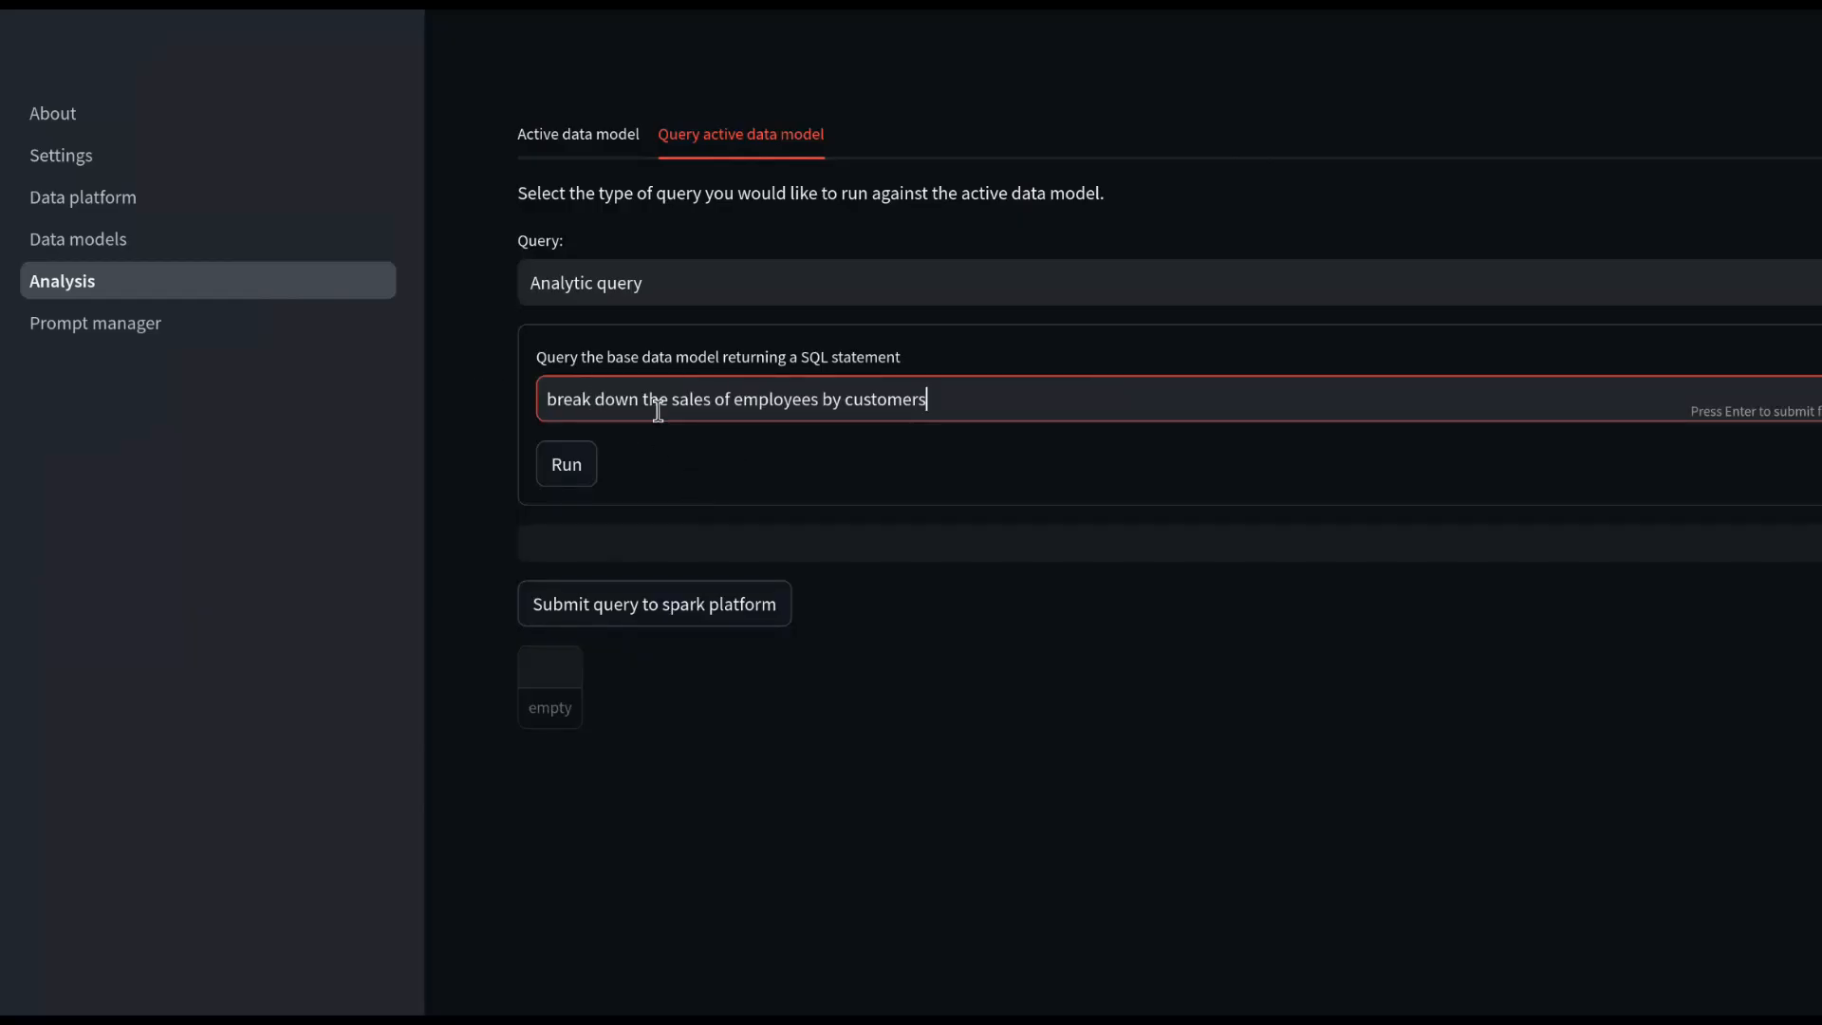
{"action": "left_click", "coordinate": [582, 467]}
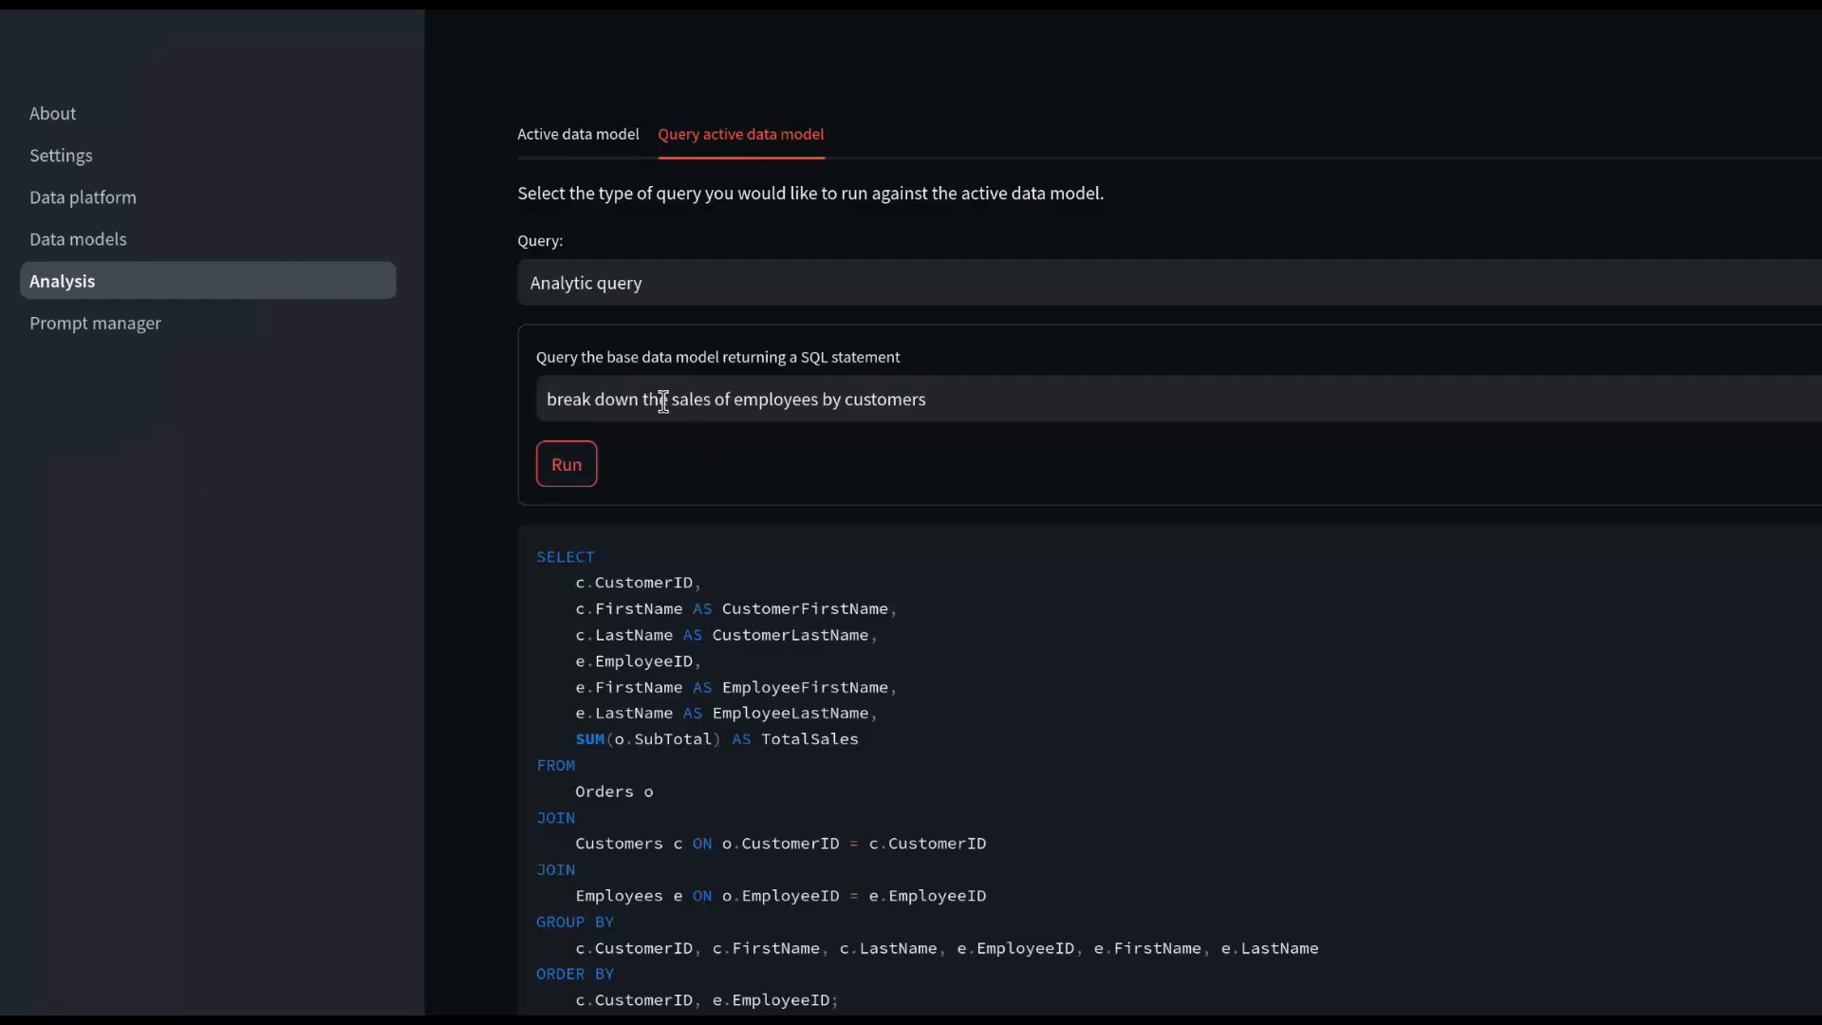
Review the generated SQL for employee sales by customer and submit it to the Spark platform
{"action": "scroll", "coordinate": [664, 400], "scroll_direction": "down", "scroll_amount": 3}
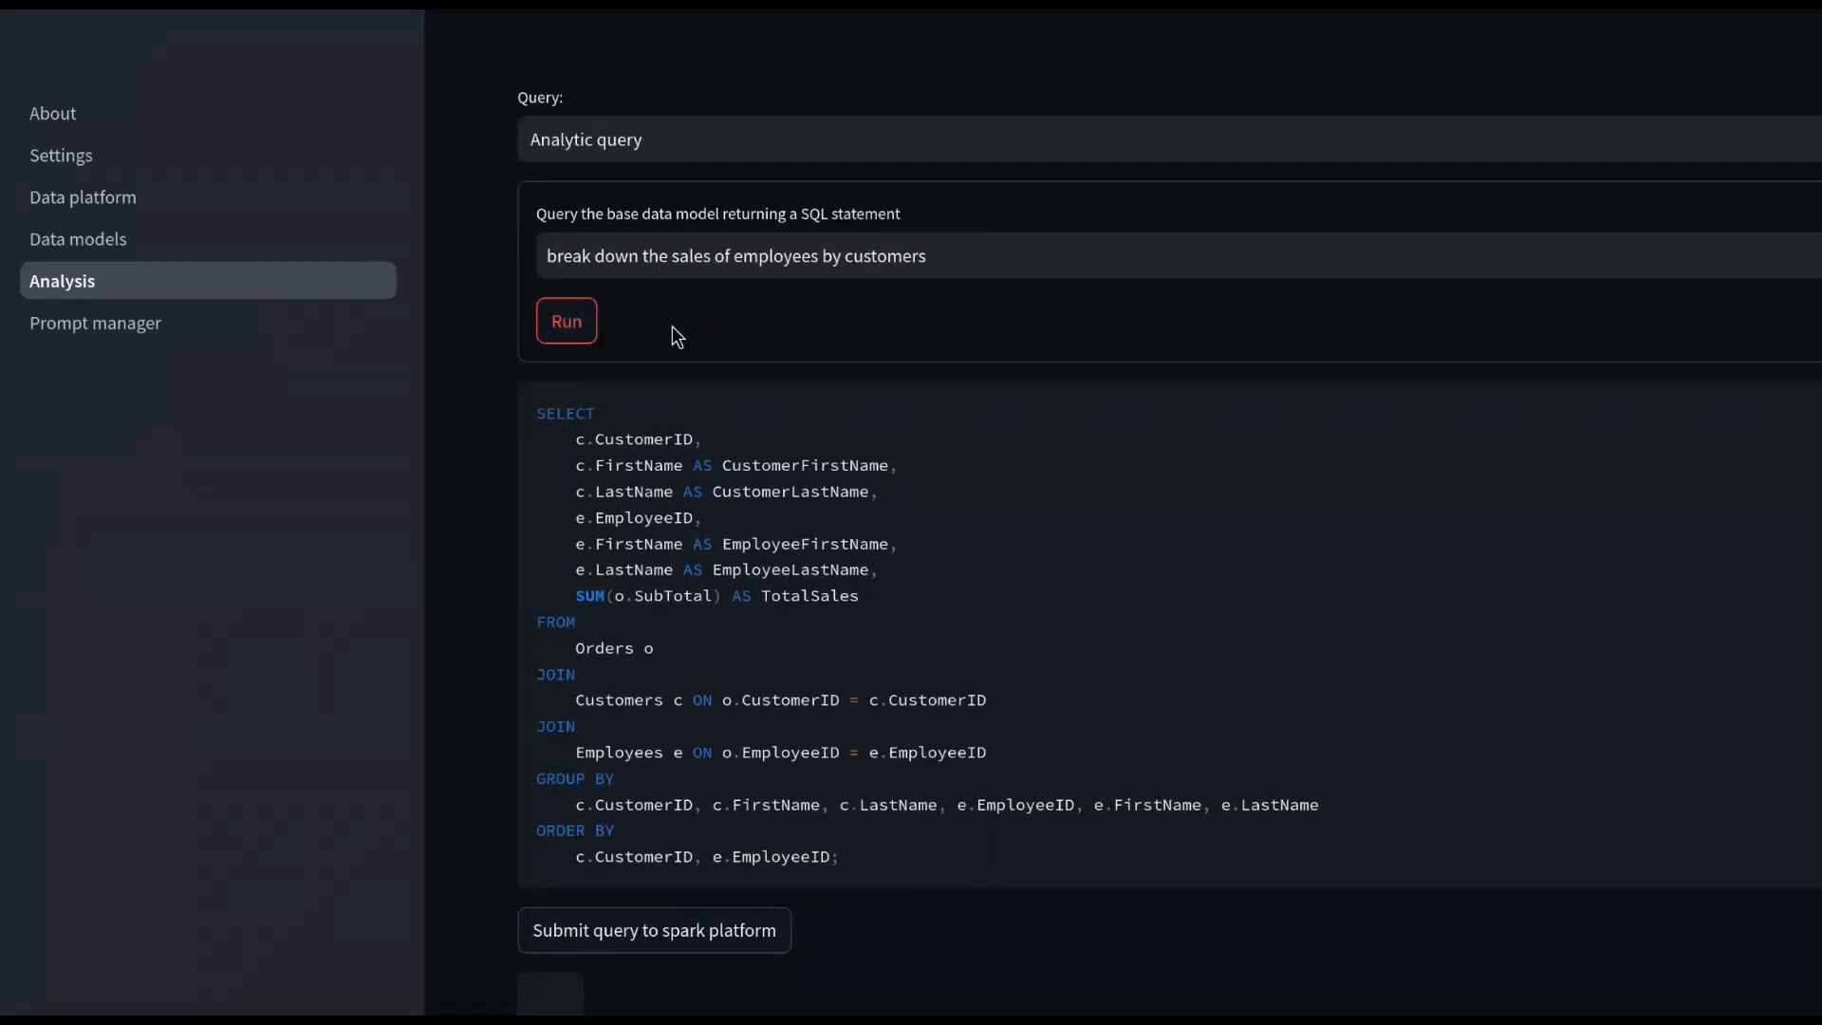
{"action": "scroll", "coordinate": [672, 324], "scroll_direction": "down", "scroll_amount": 3}
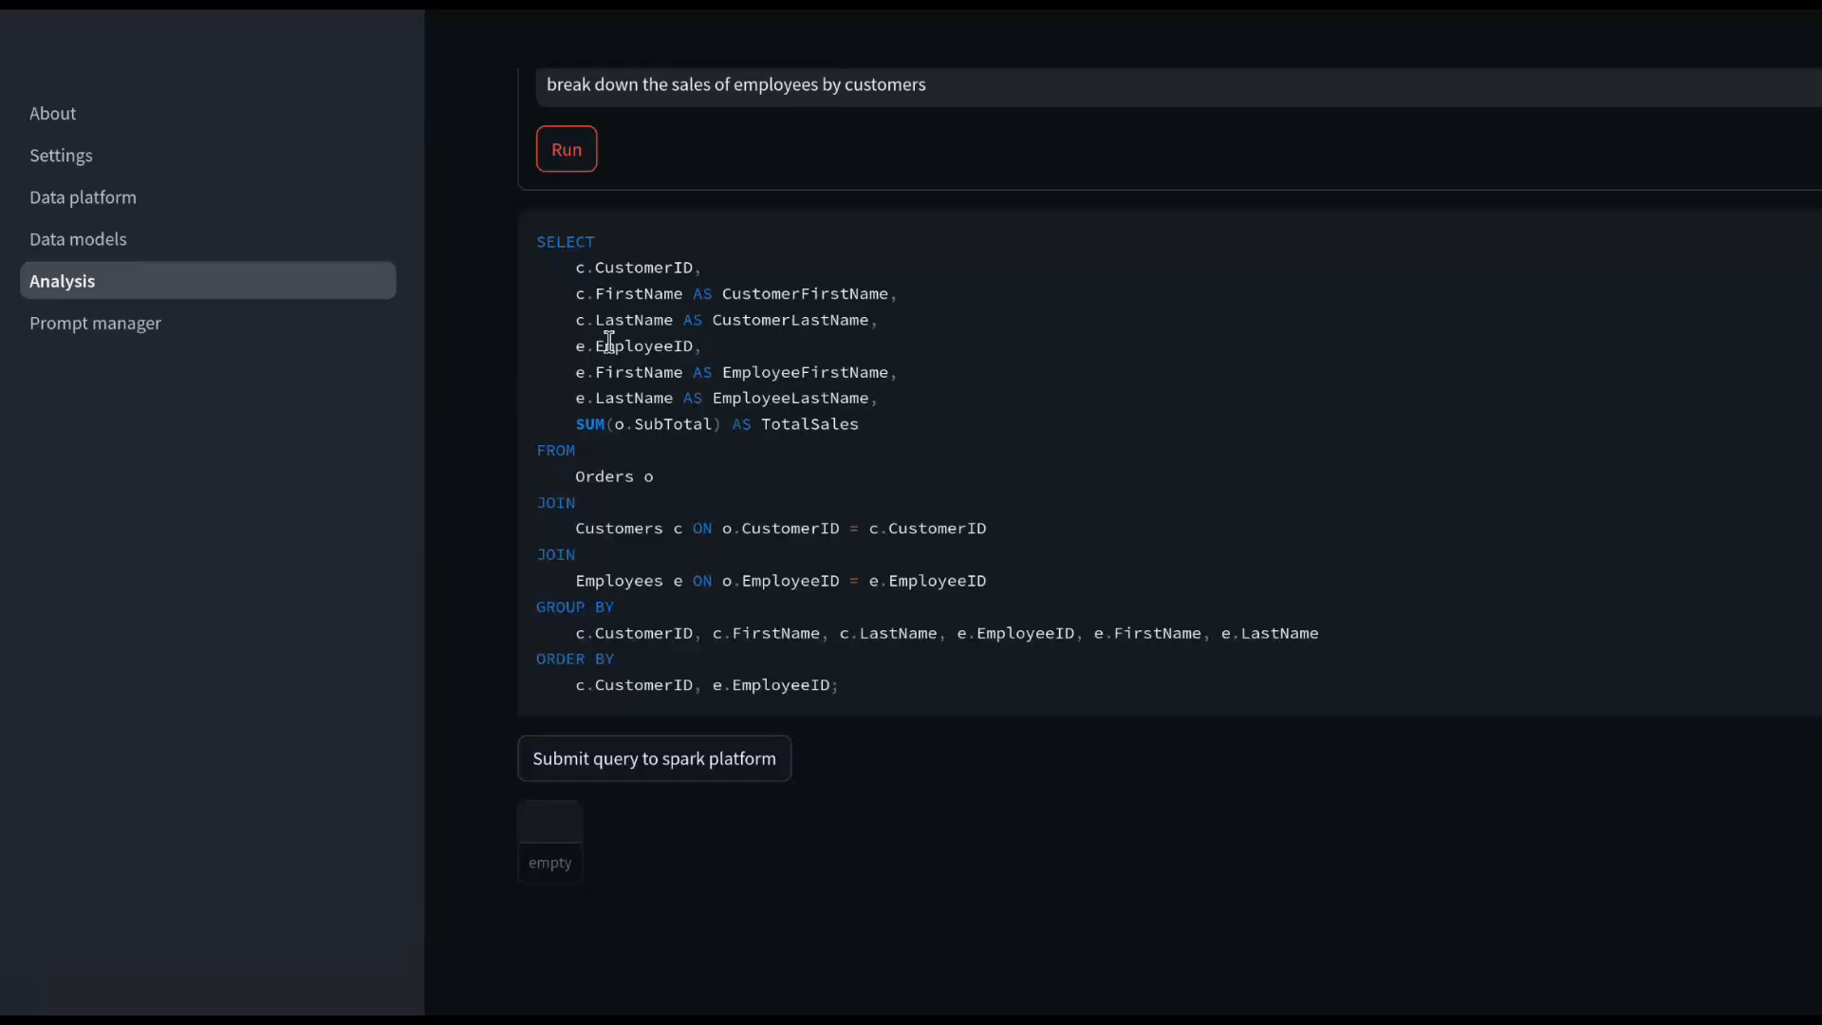
{"action": "left_click", "coordinate": [663, 780]}
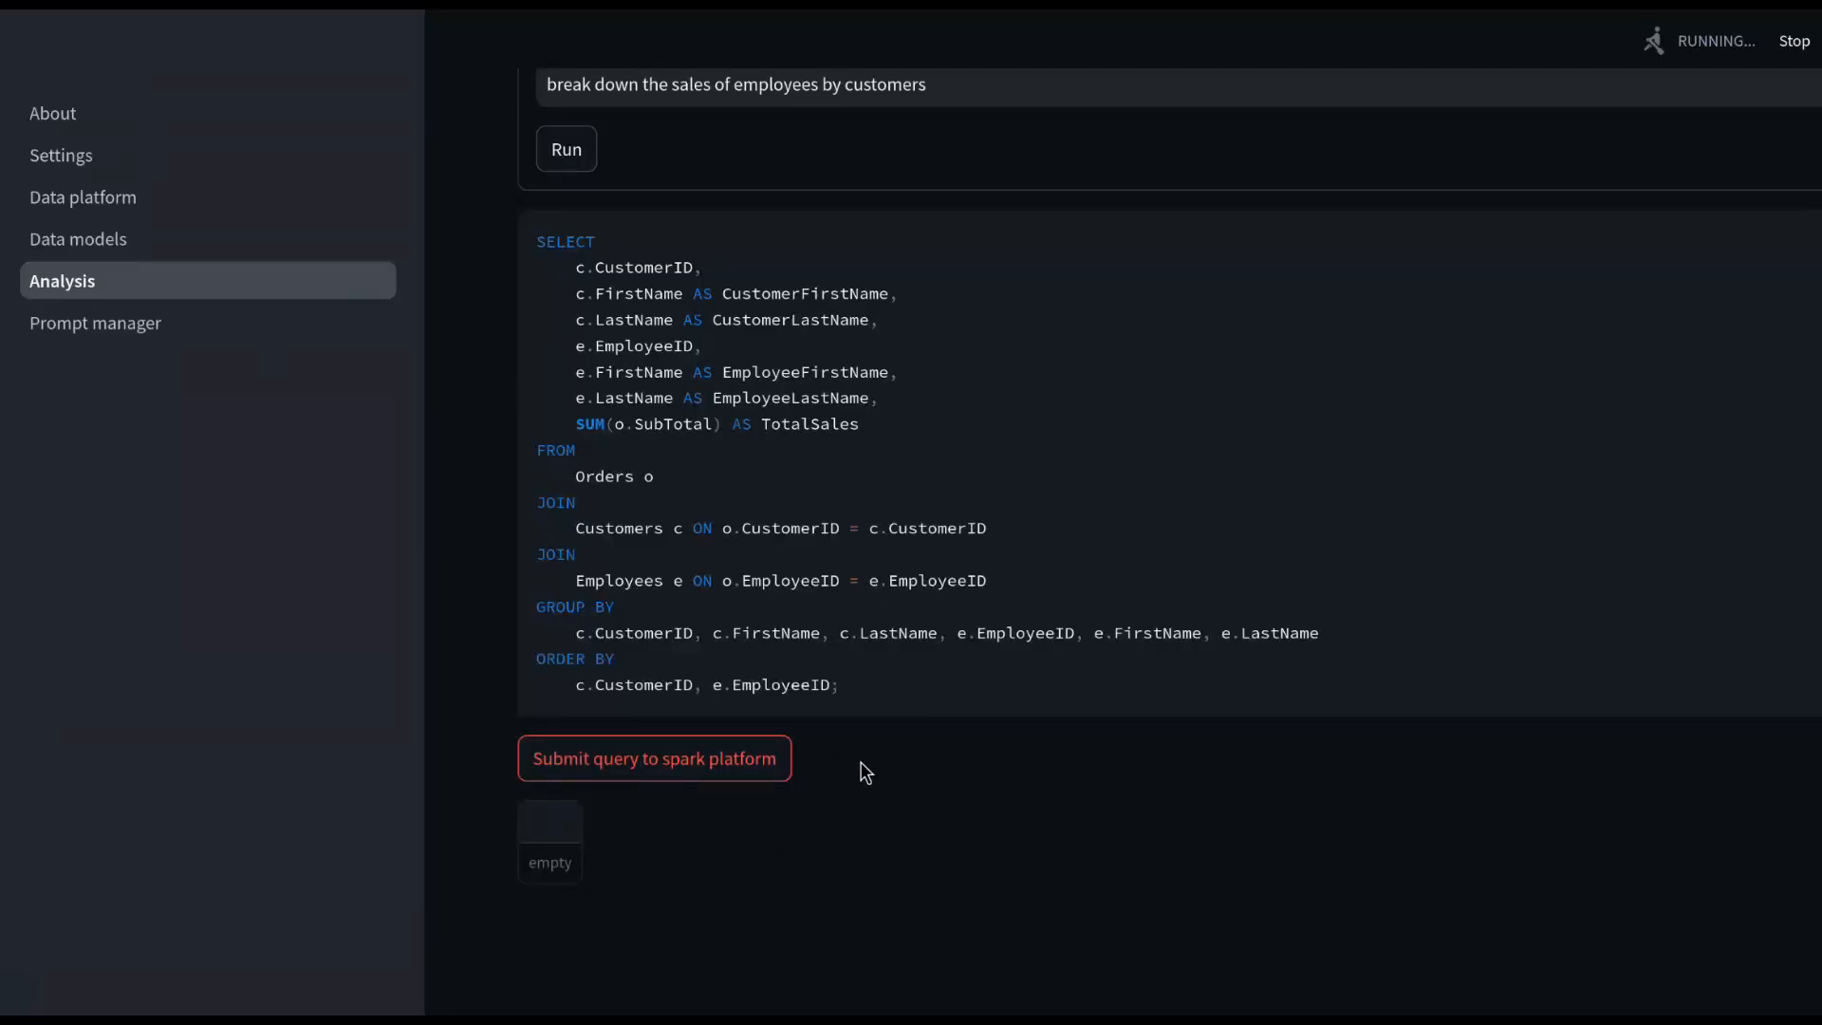
Look through the returned sales table and sort its rows by EmployeeLastName in ascending order
{"action": "scroll", "coordinate": [896, 771], "scroll_direction": "down", "scroll_amount": 1}
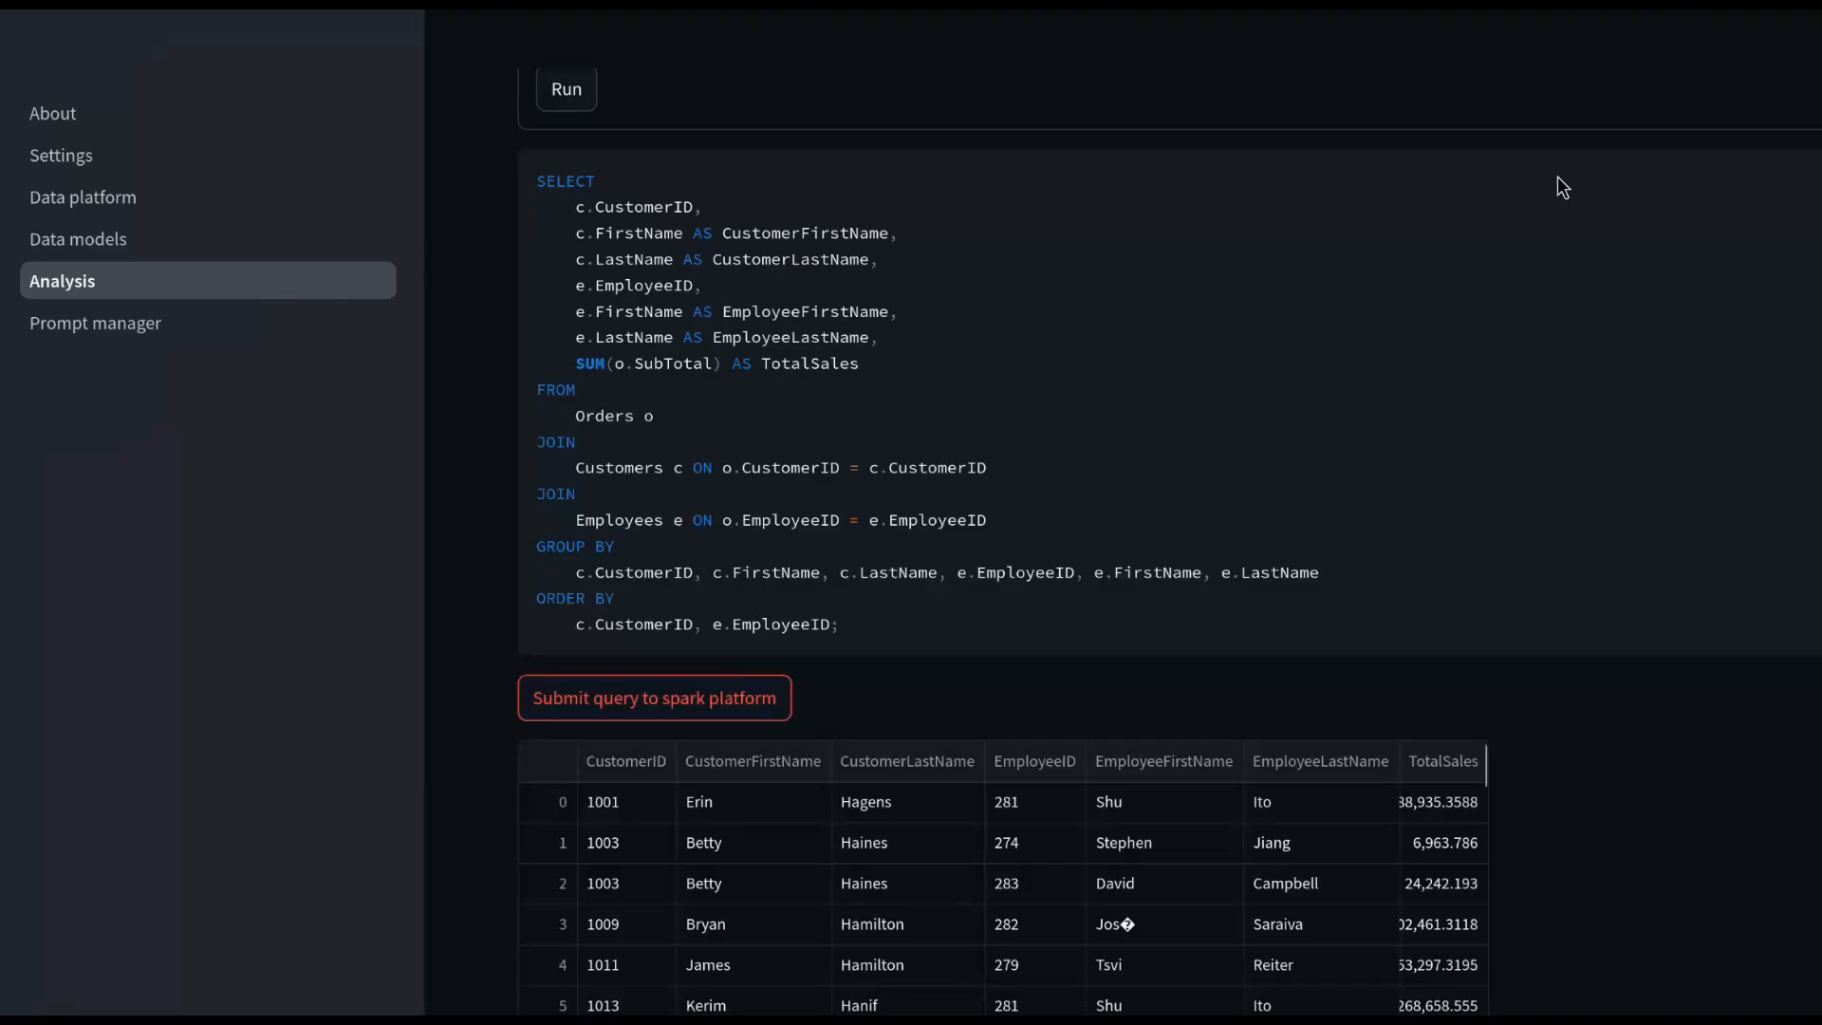
{"action": "scroll", "coordinate": [1643, 753], "scroll_direction": "down", "scroll_amount": 3}
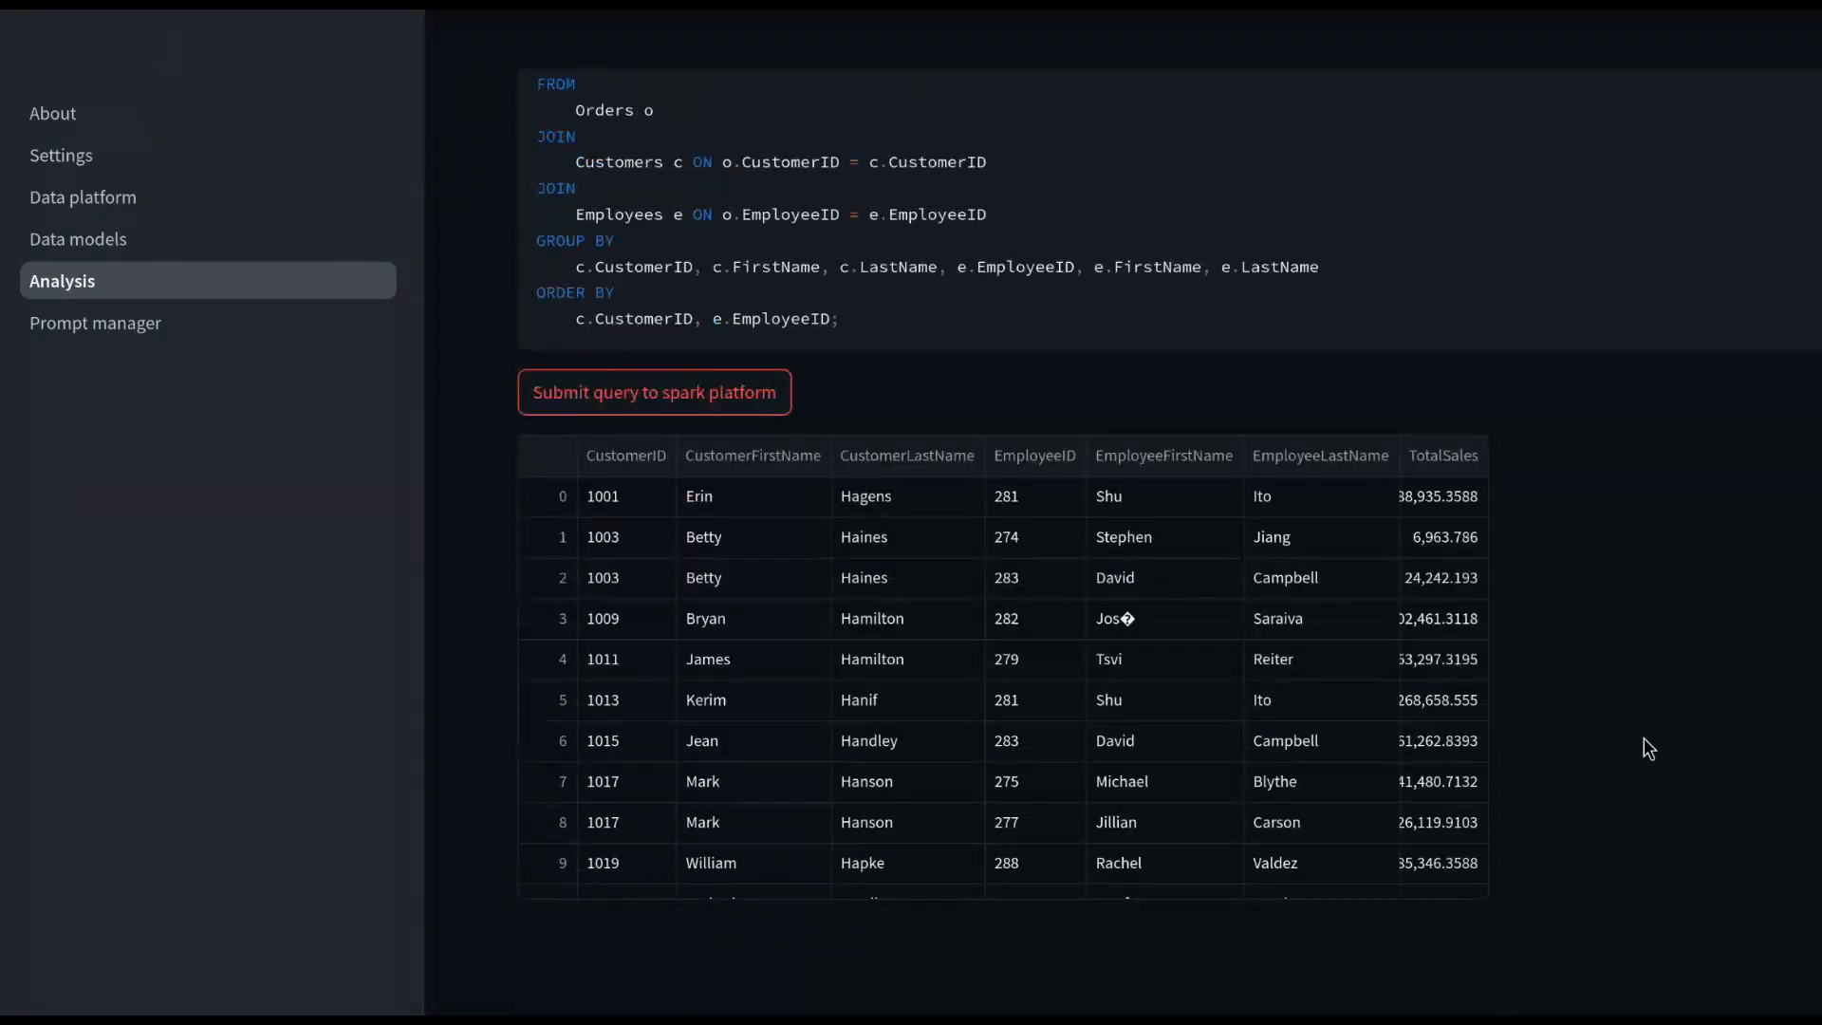
{"action": "scroll", "coordinate": [651, 579], "scroll_direction": "up", "scroll_amount": 5}
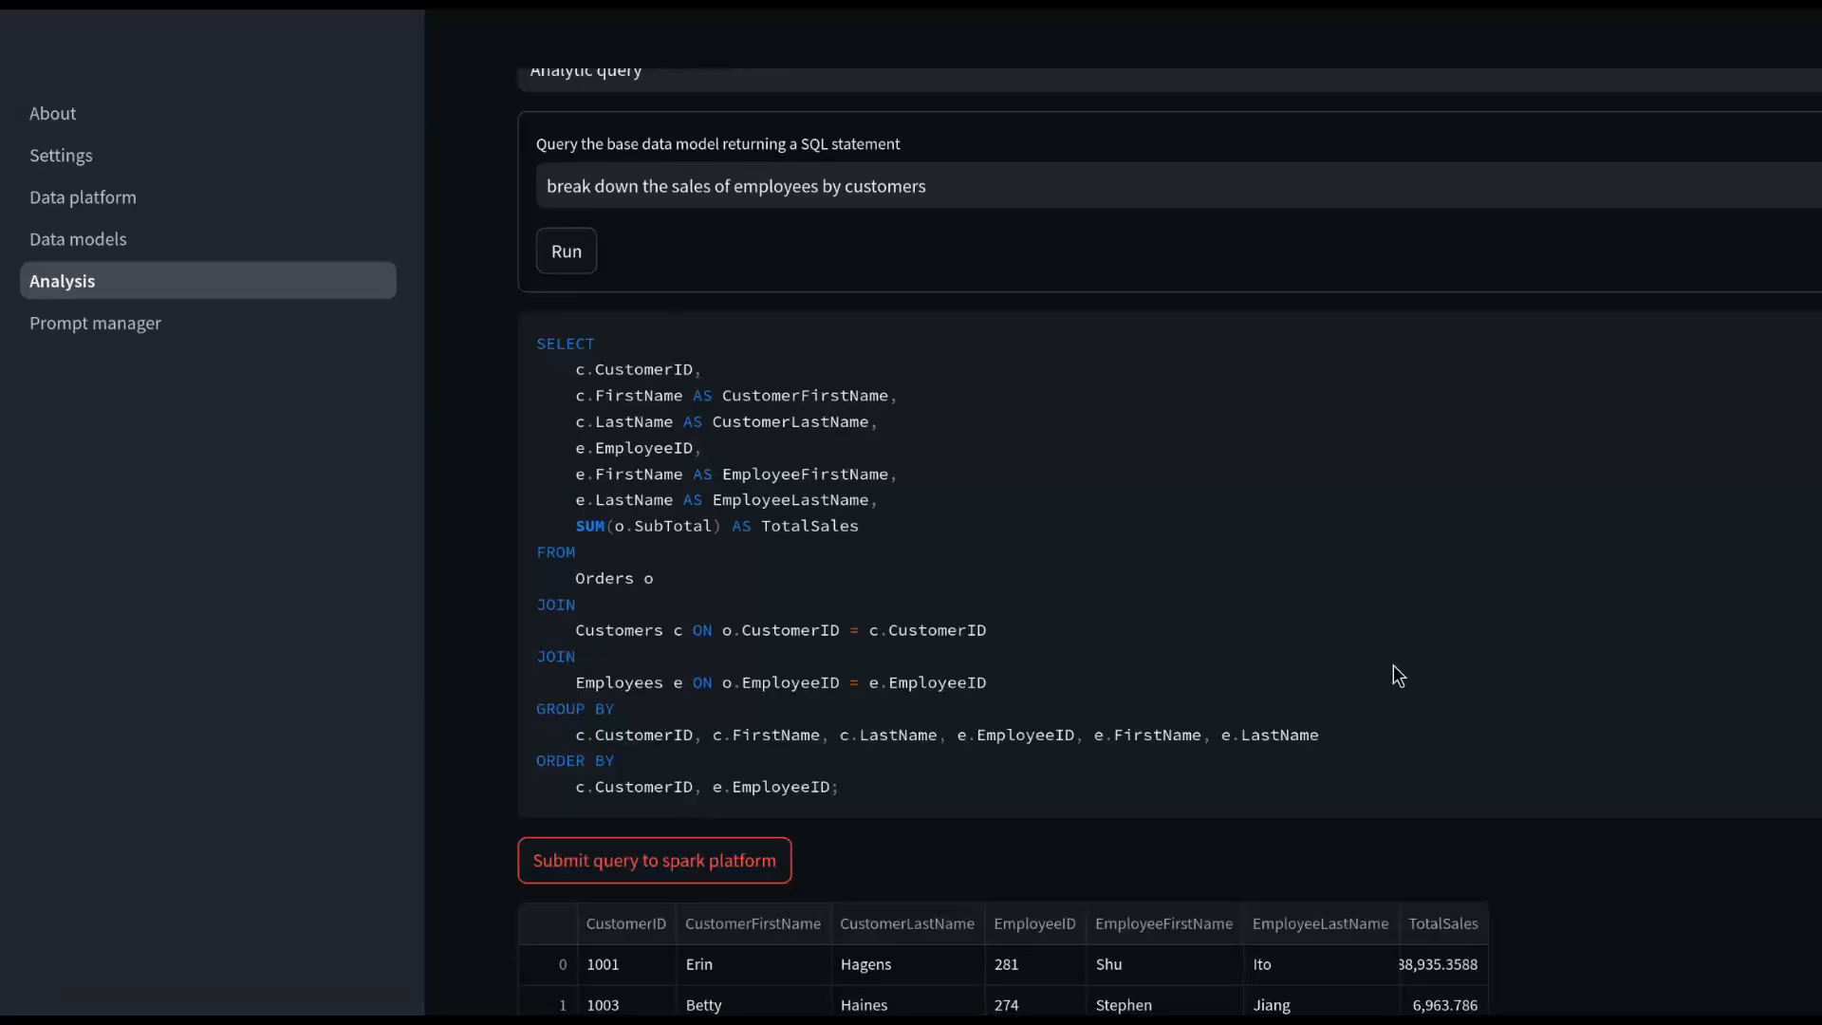
{"action": "scroll", "coordinate": [1393, 666], "scroll_direction": "down", "scroll_amount": 3}
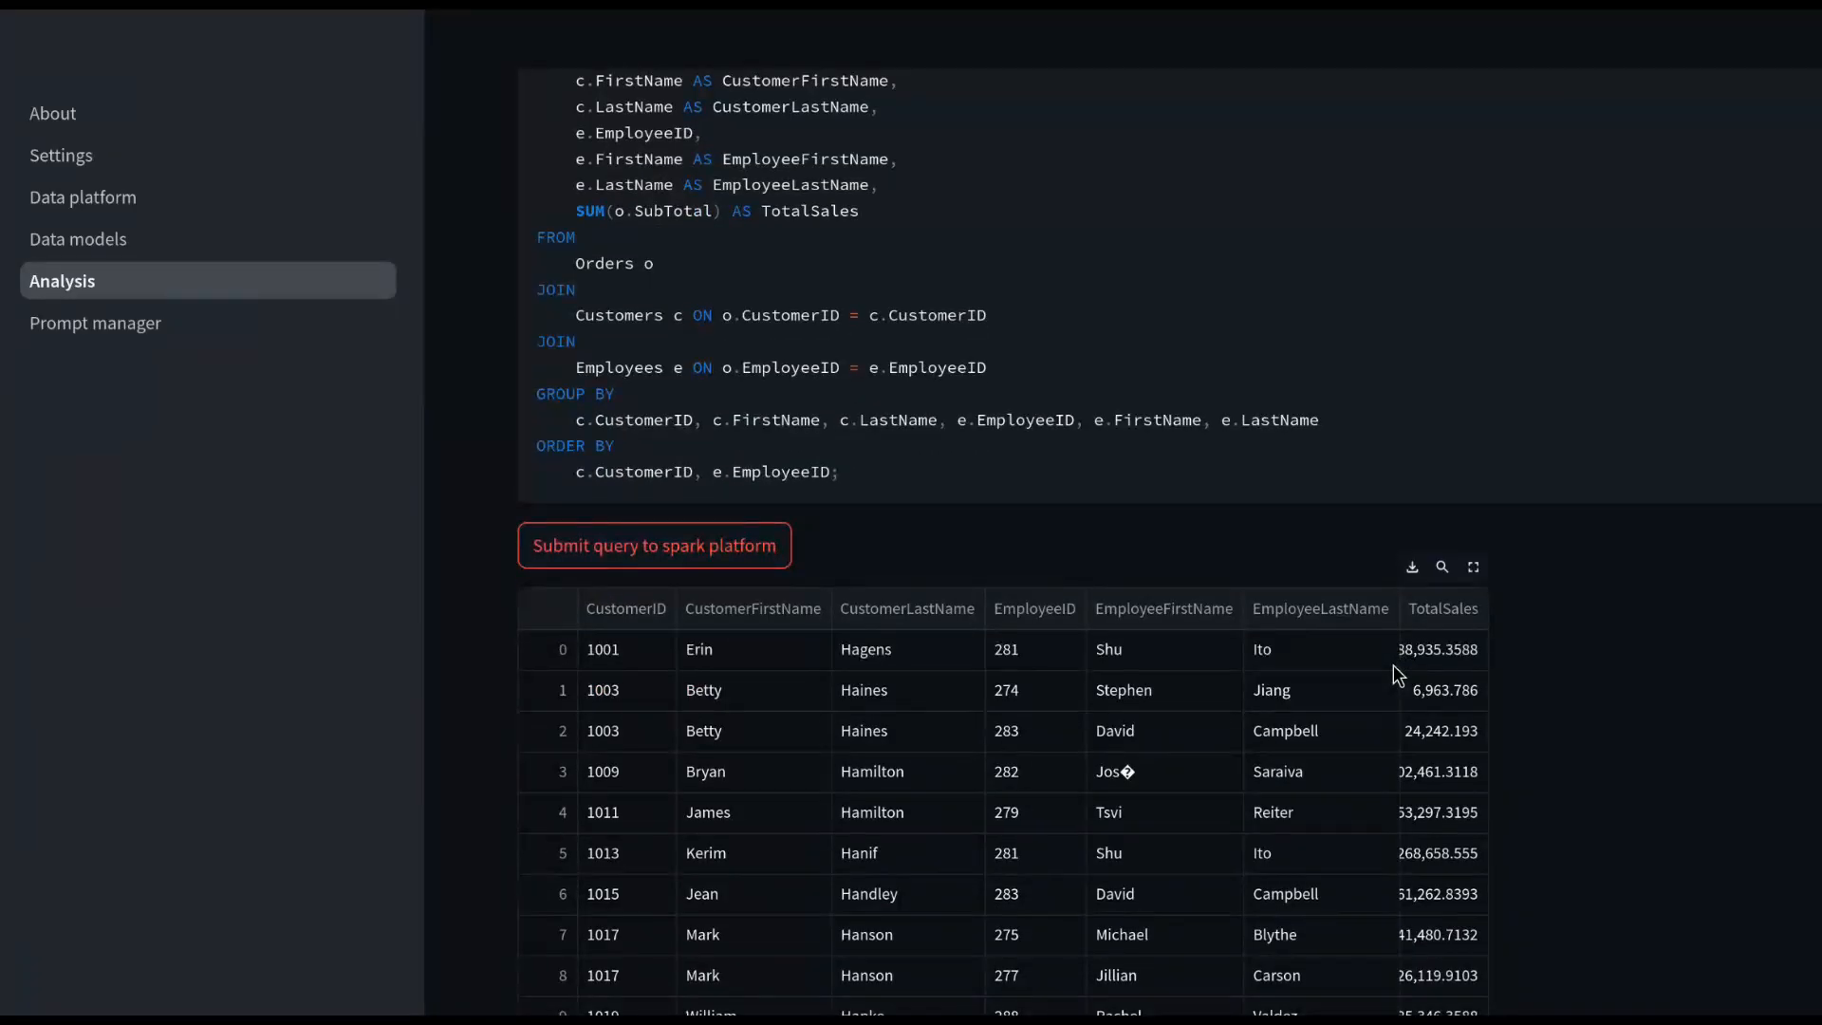
{"action": "scroll", "coordinate": [1396, 674], "scroll_direction": "down", "scroll_amount": 2}
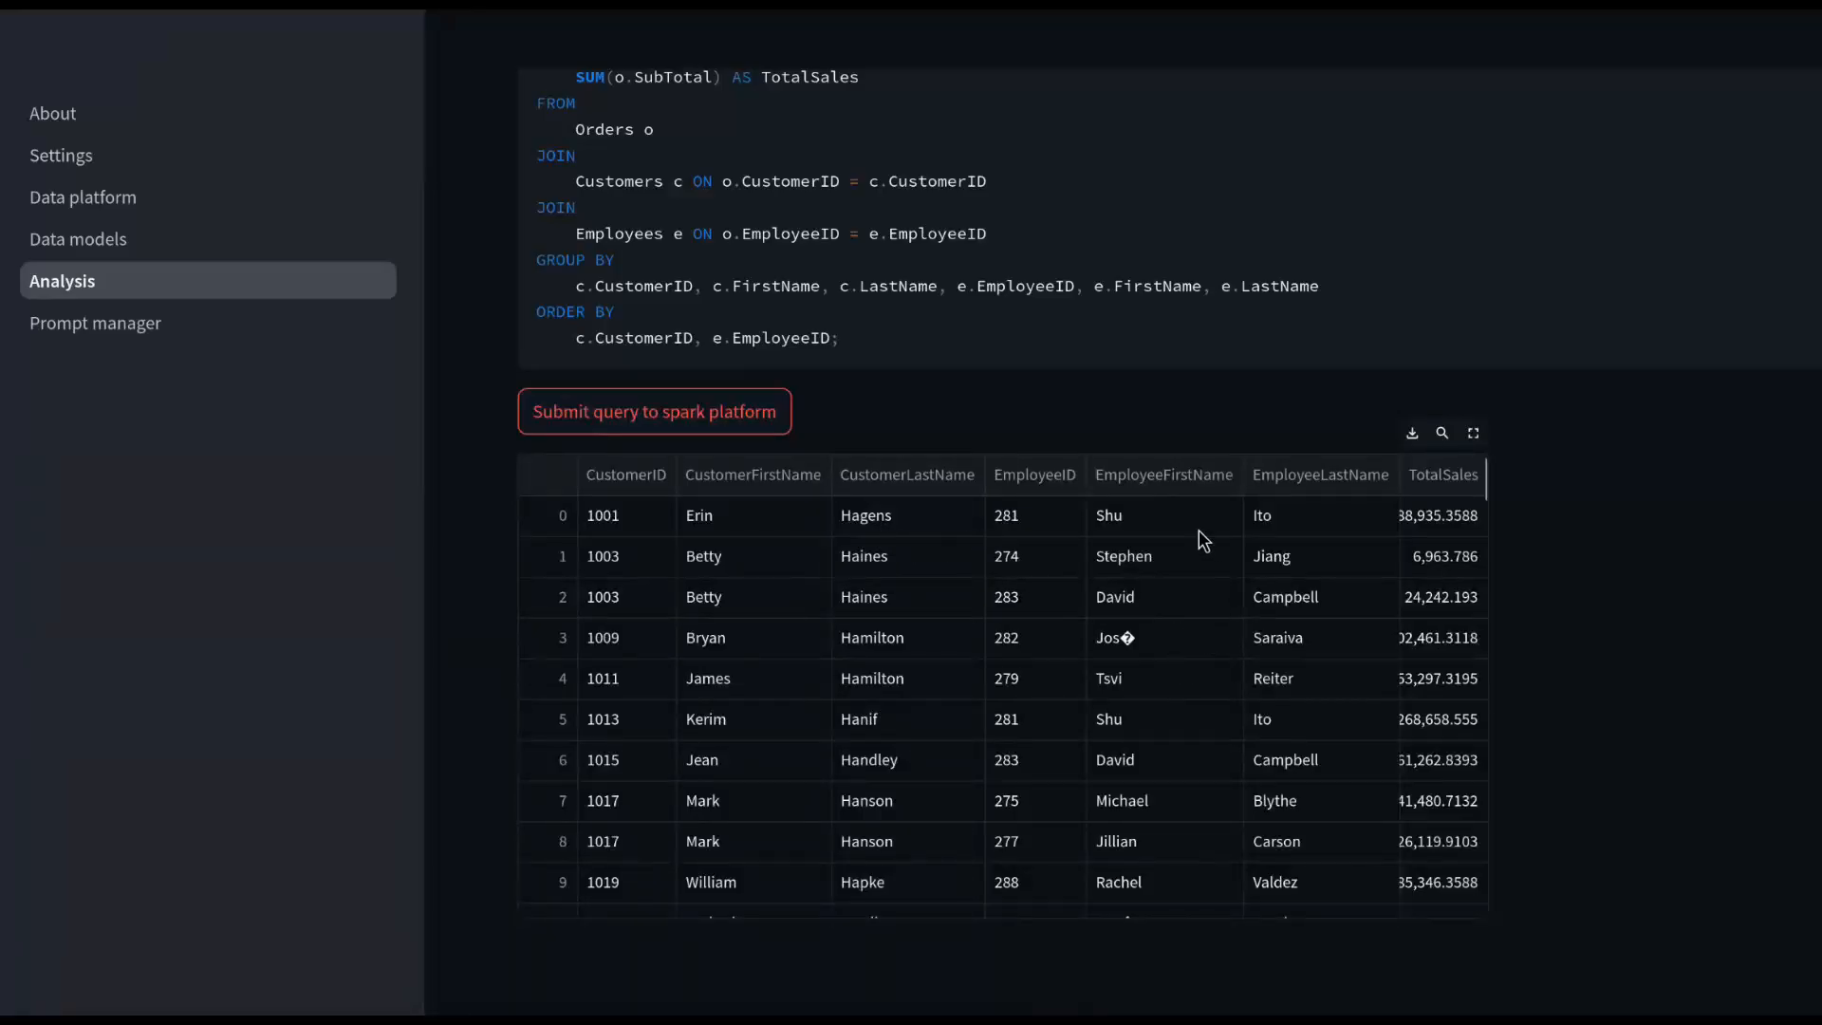
{"action": "left_click", "coordinate": [1268, 473]}
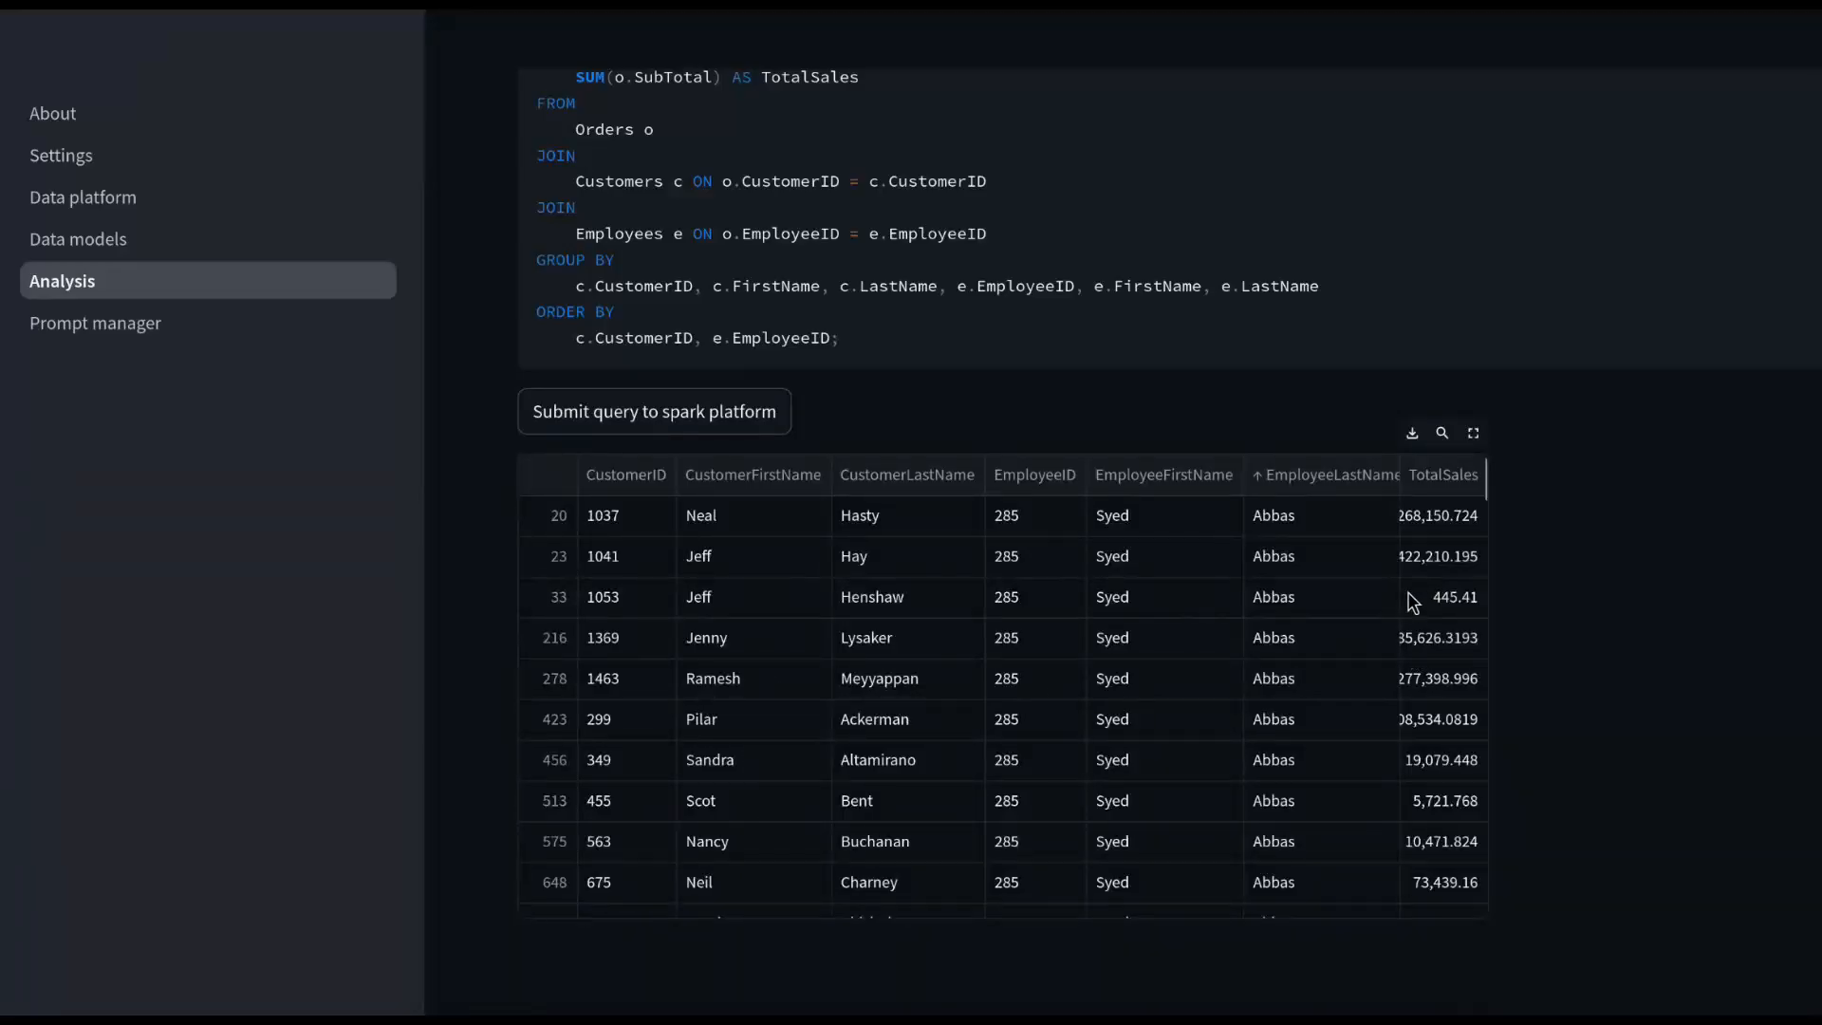
Generate SQL for "What is the name of the employee with the most sales and what was their total number of sales" and submit it to Spark
{"action": "scroll", "coordinate": [1416, 603], "scroll_direction": "up", "scroll_amount": 5}
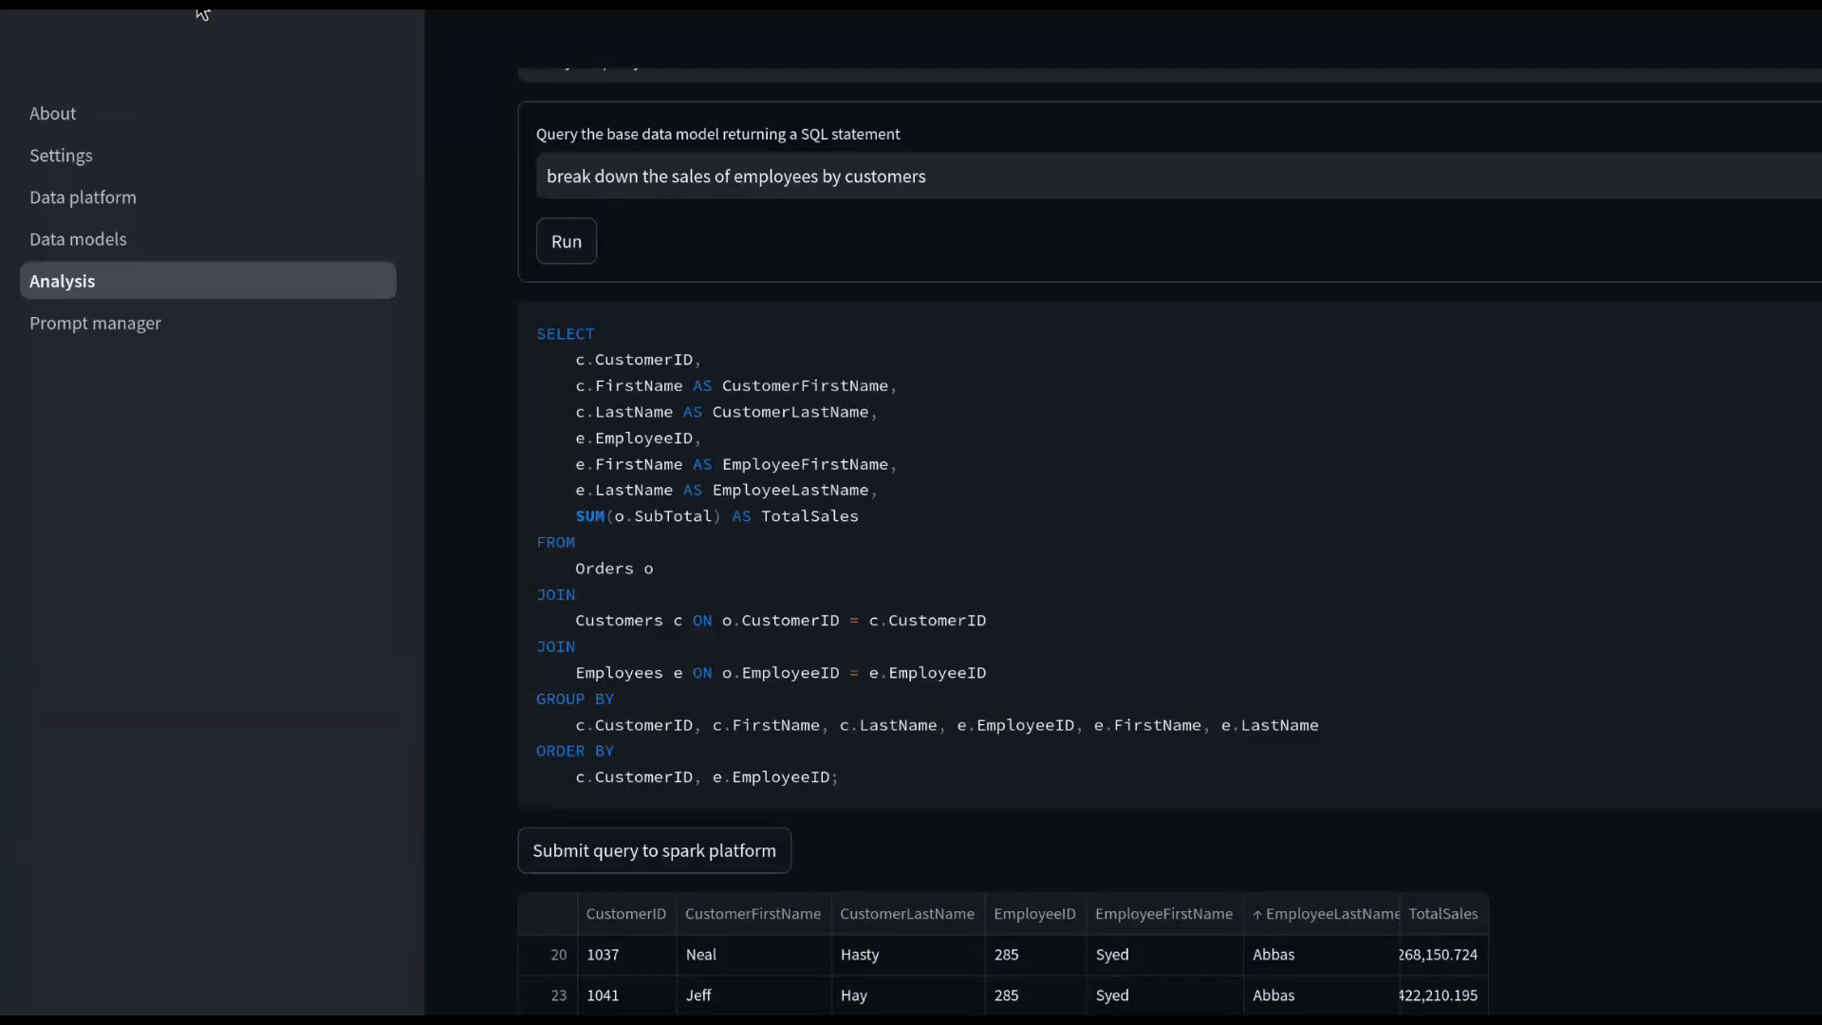
{"action": "triple_click", "coordinate": [644, 183]}
{"action": "type", "text": "What is the name of the employee with the most sales and what was their total number of sales"}
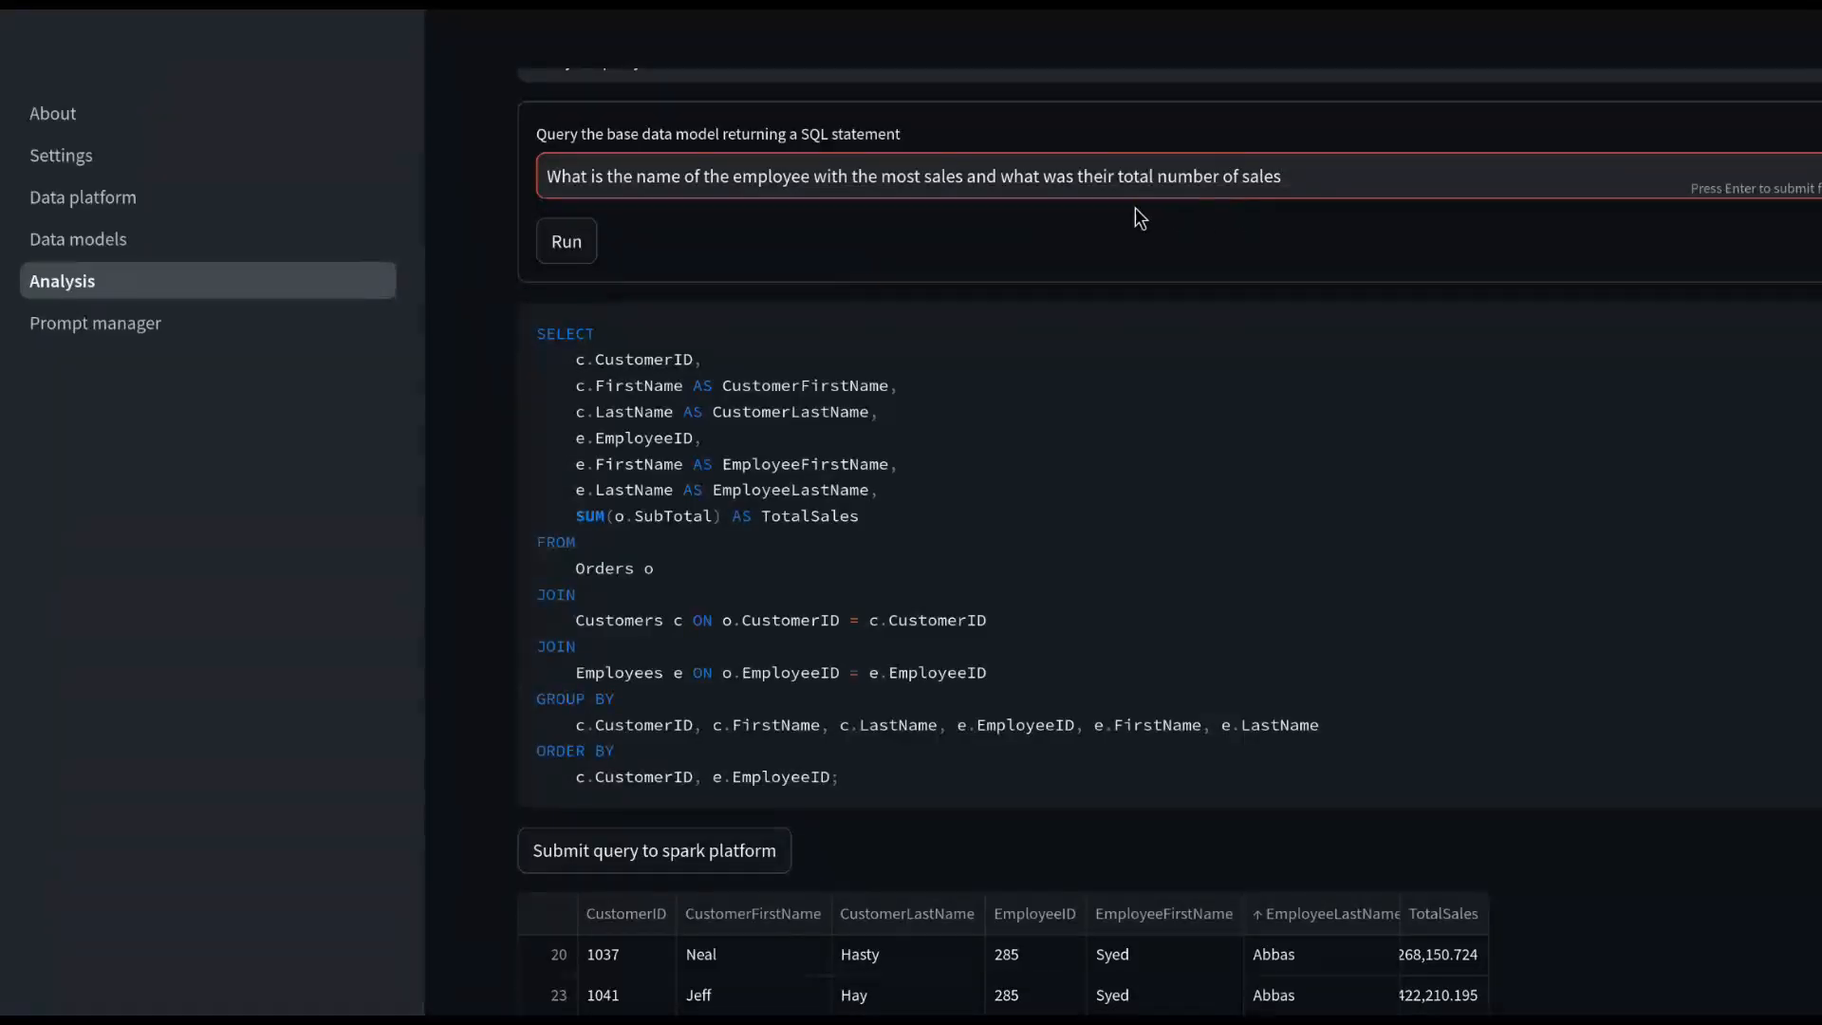
{"action": "left_click", "coordinate": [589, 245]}
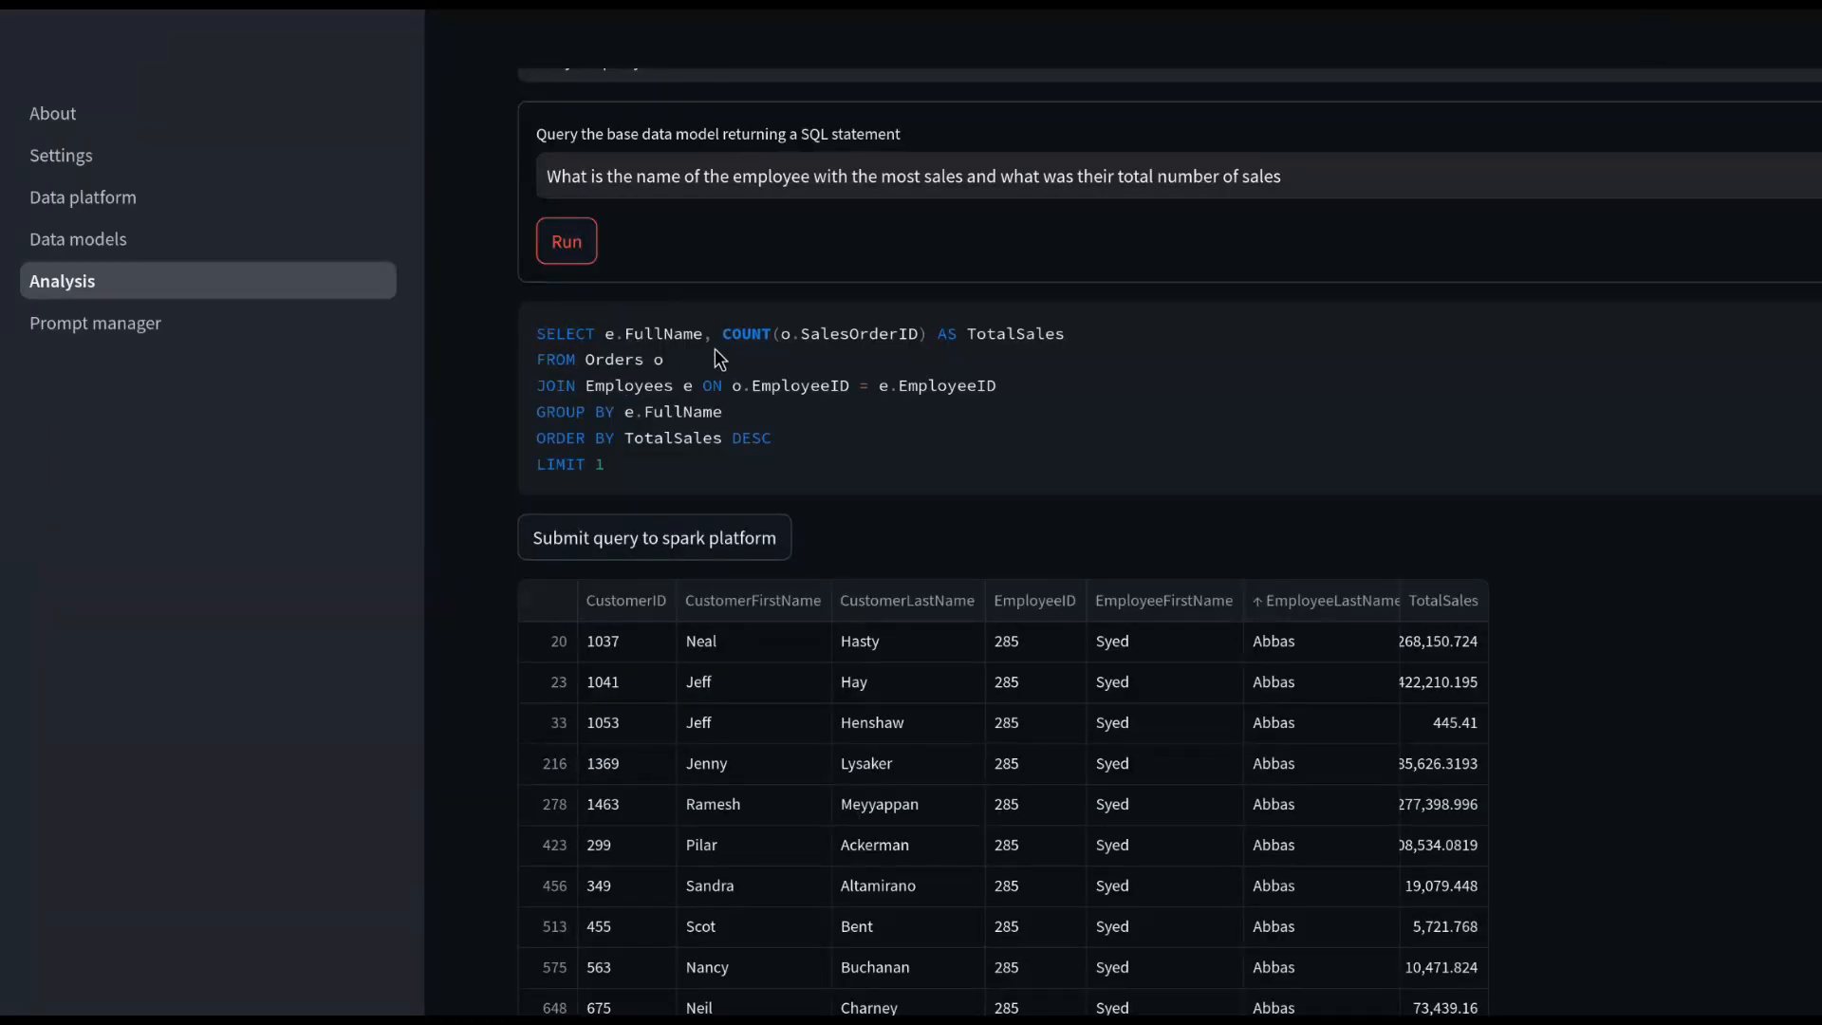
{"action": "left_click", "coordinate": [660, 539]}
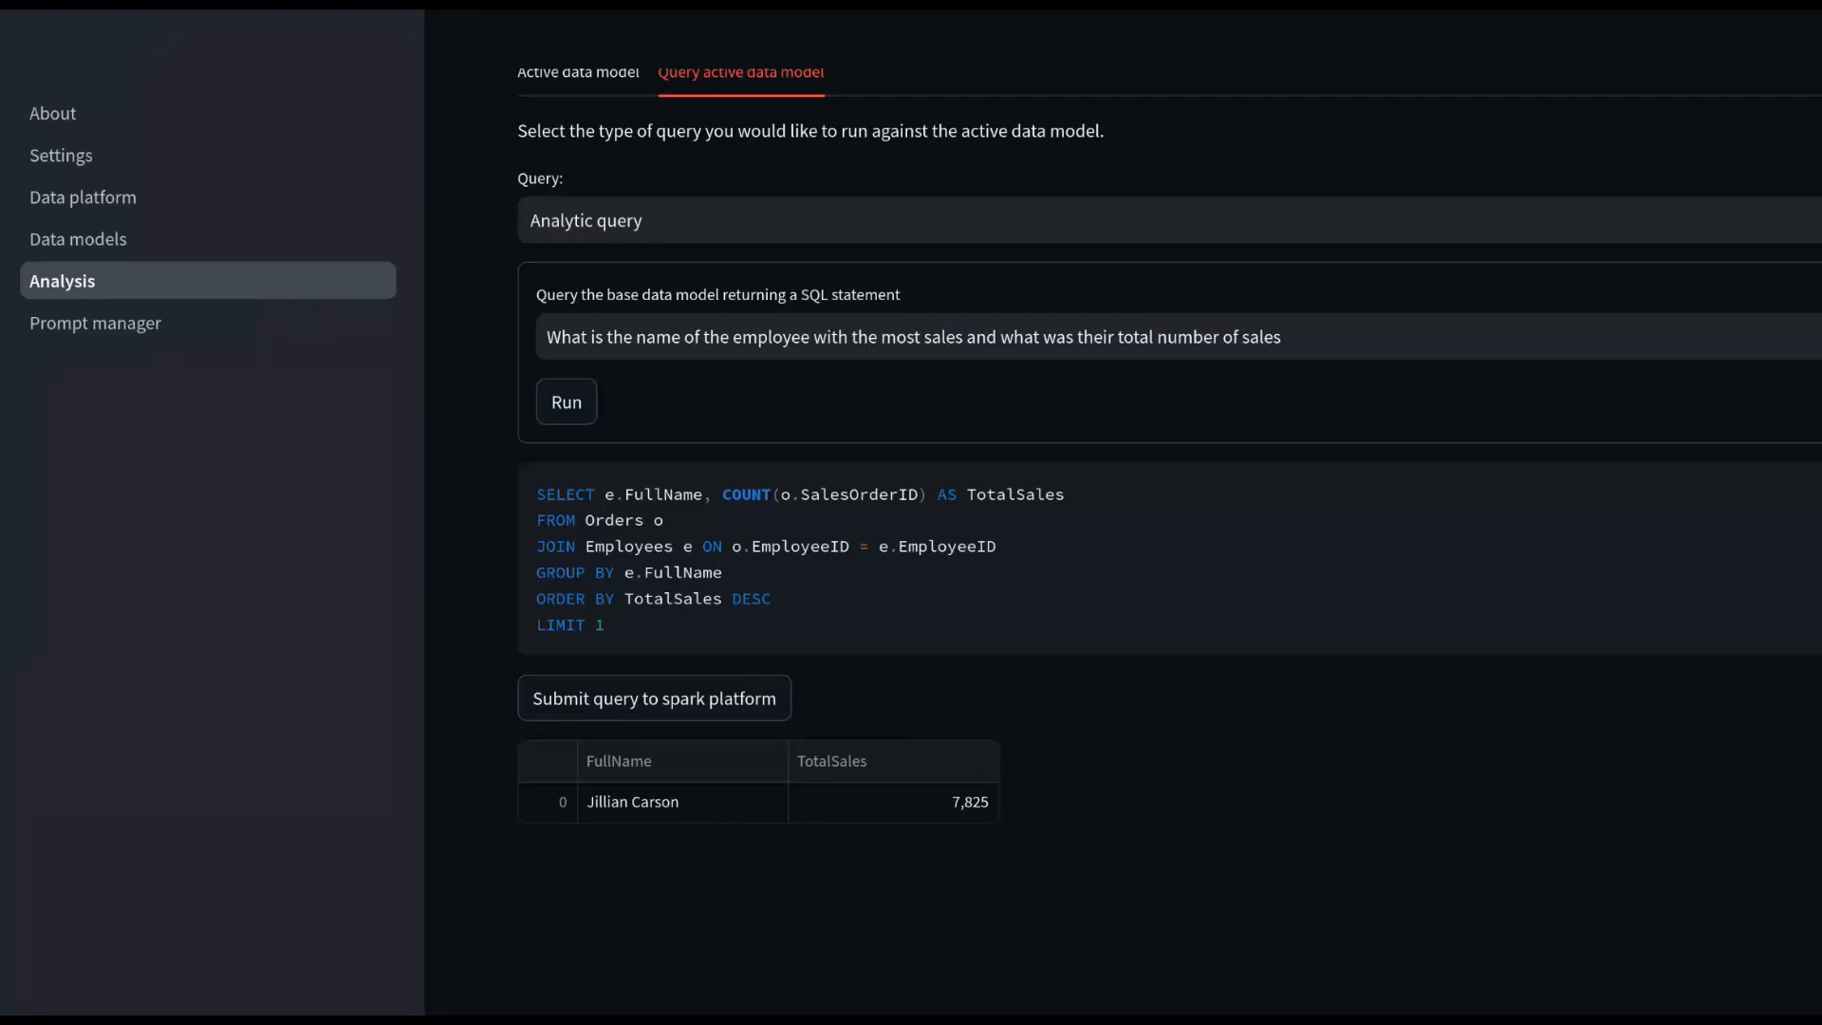
Generate SQL for "On what day were sales made to the most different customers" and submit it to the Spark platform
{"action": "triple_click", "coordinate": [724, 330]}
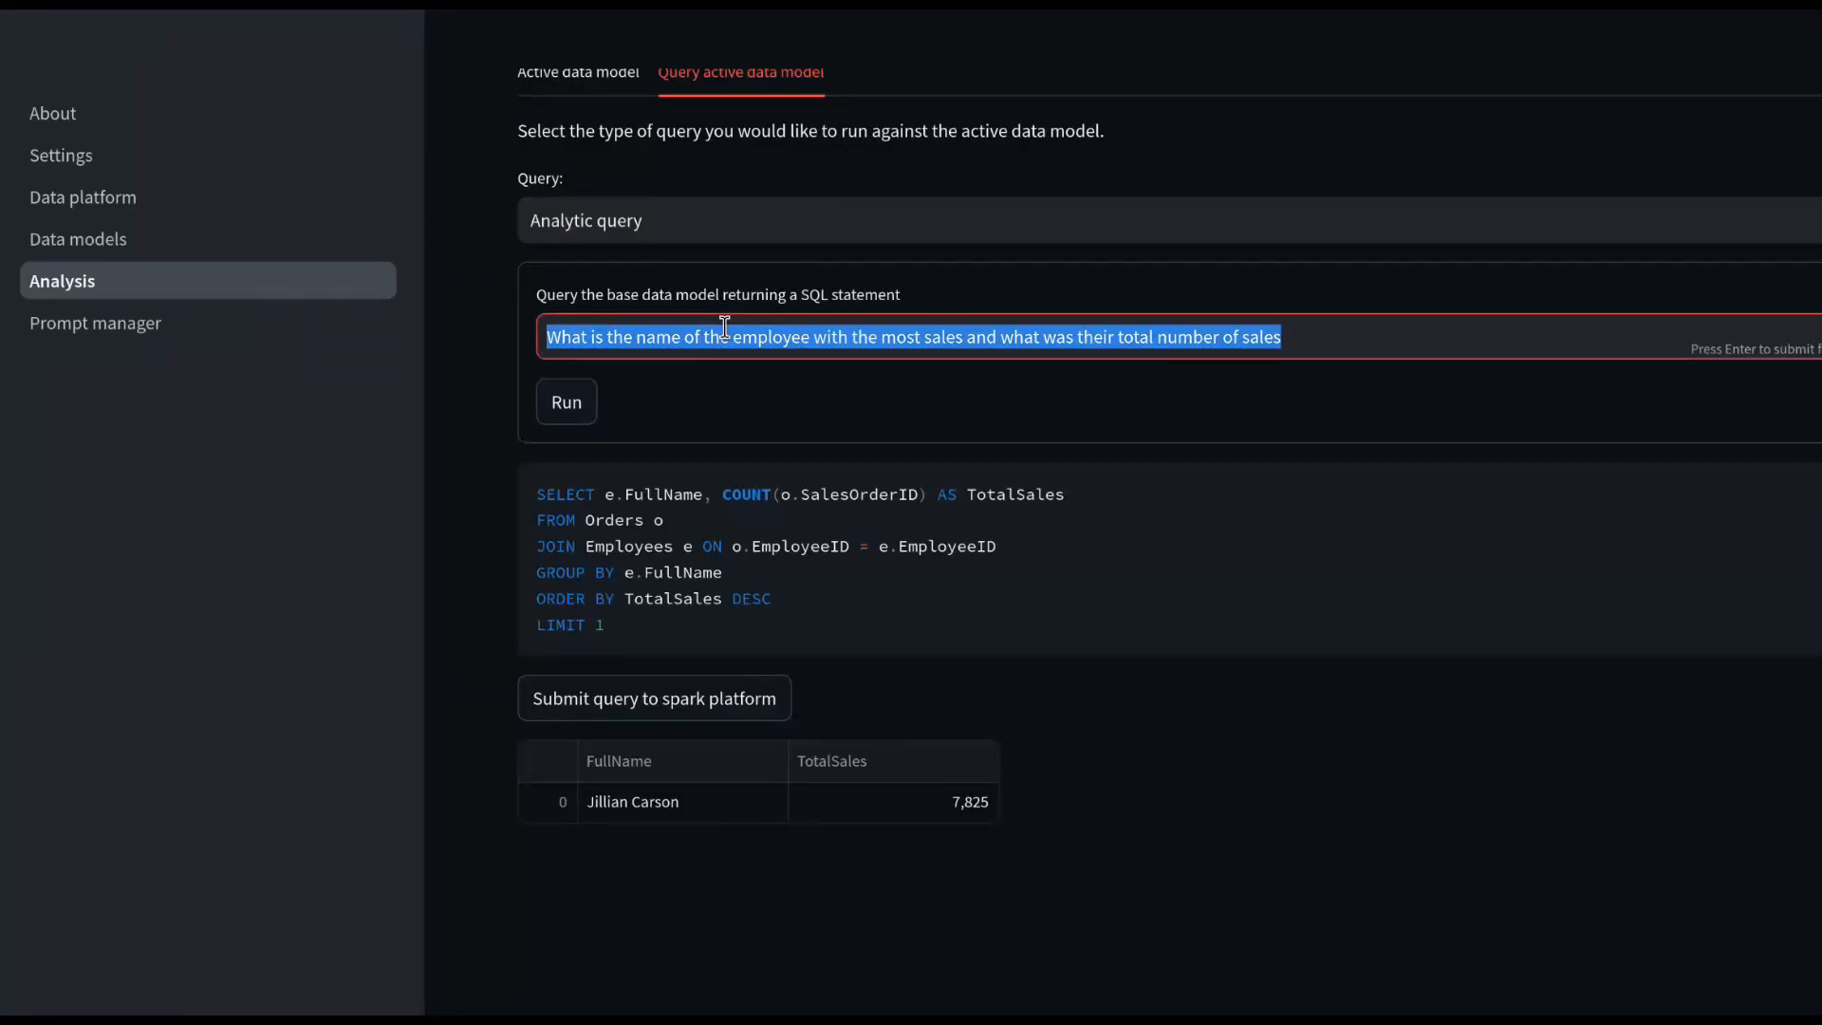
{"action": "type", "text": "On what day were sales made to the most different customers"}
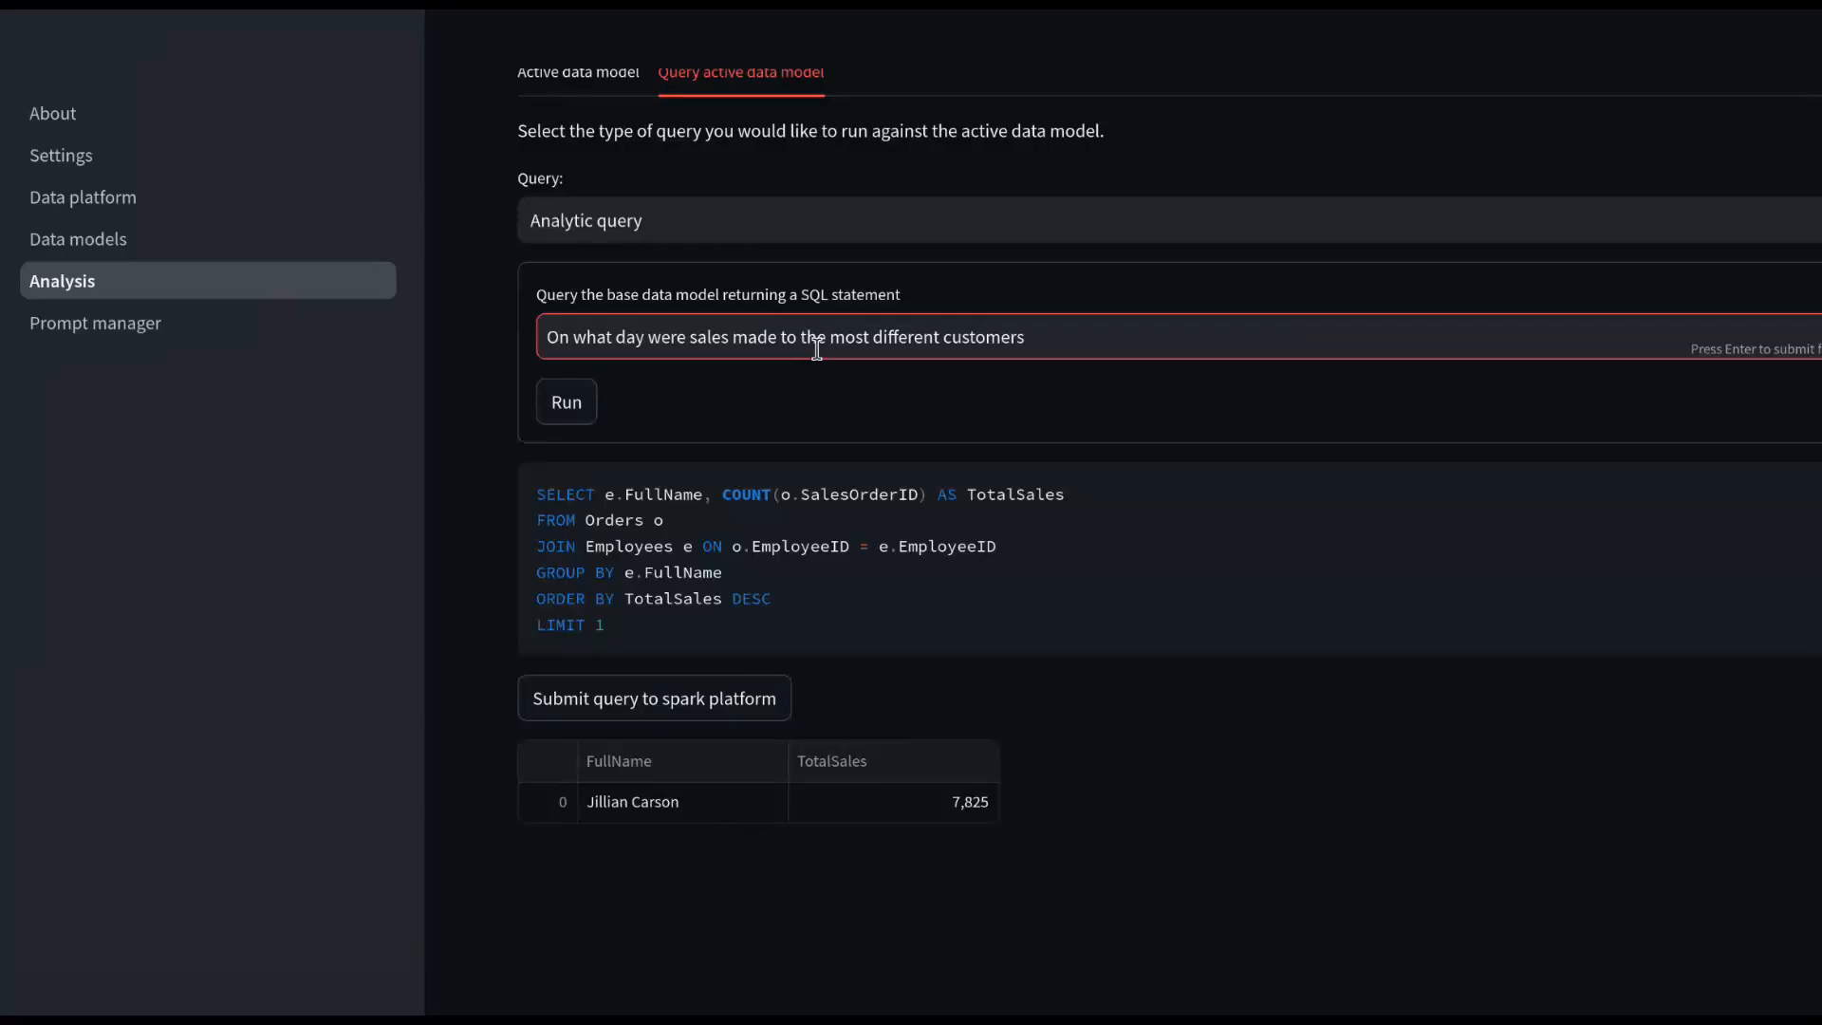
{"action": "left_click", "coordinate": [584, 403]}
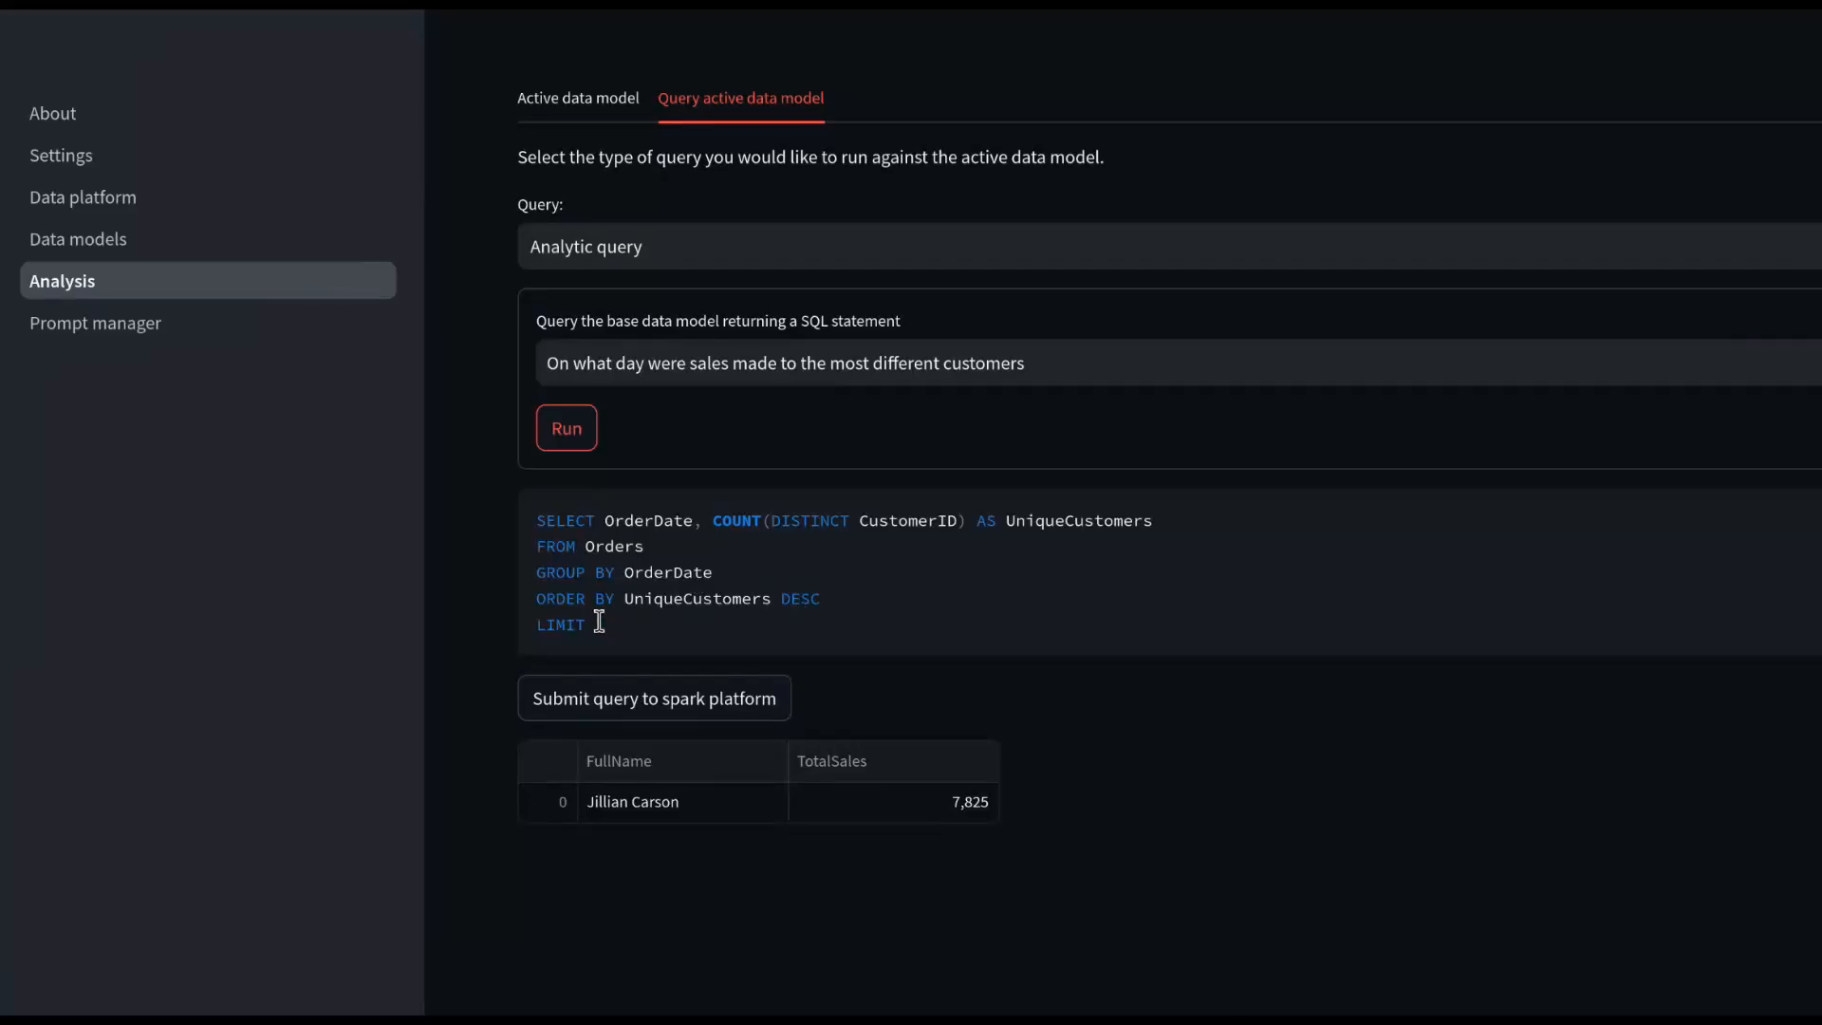
{"action": "left_click", "coordinate": [607, 708]}
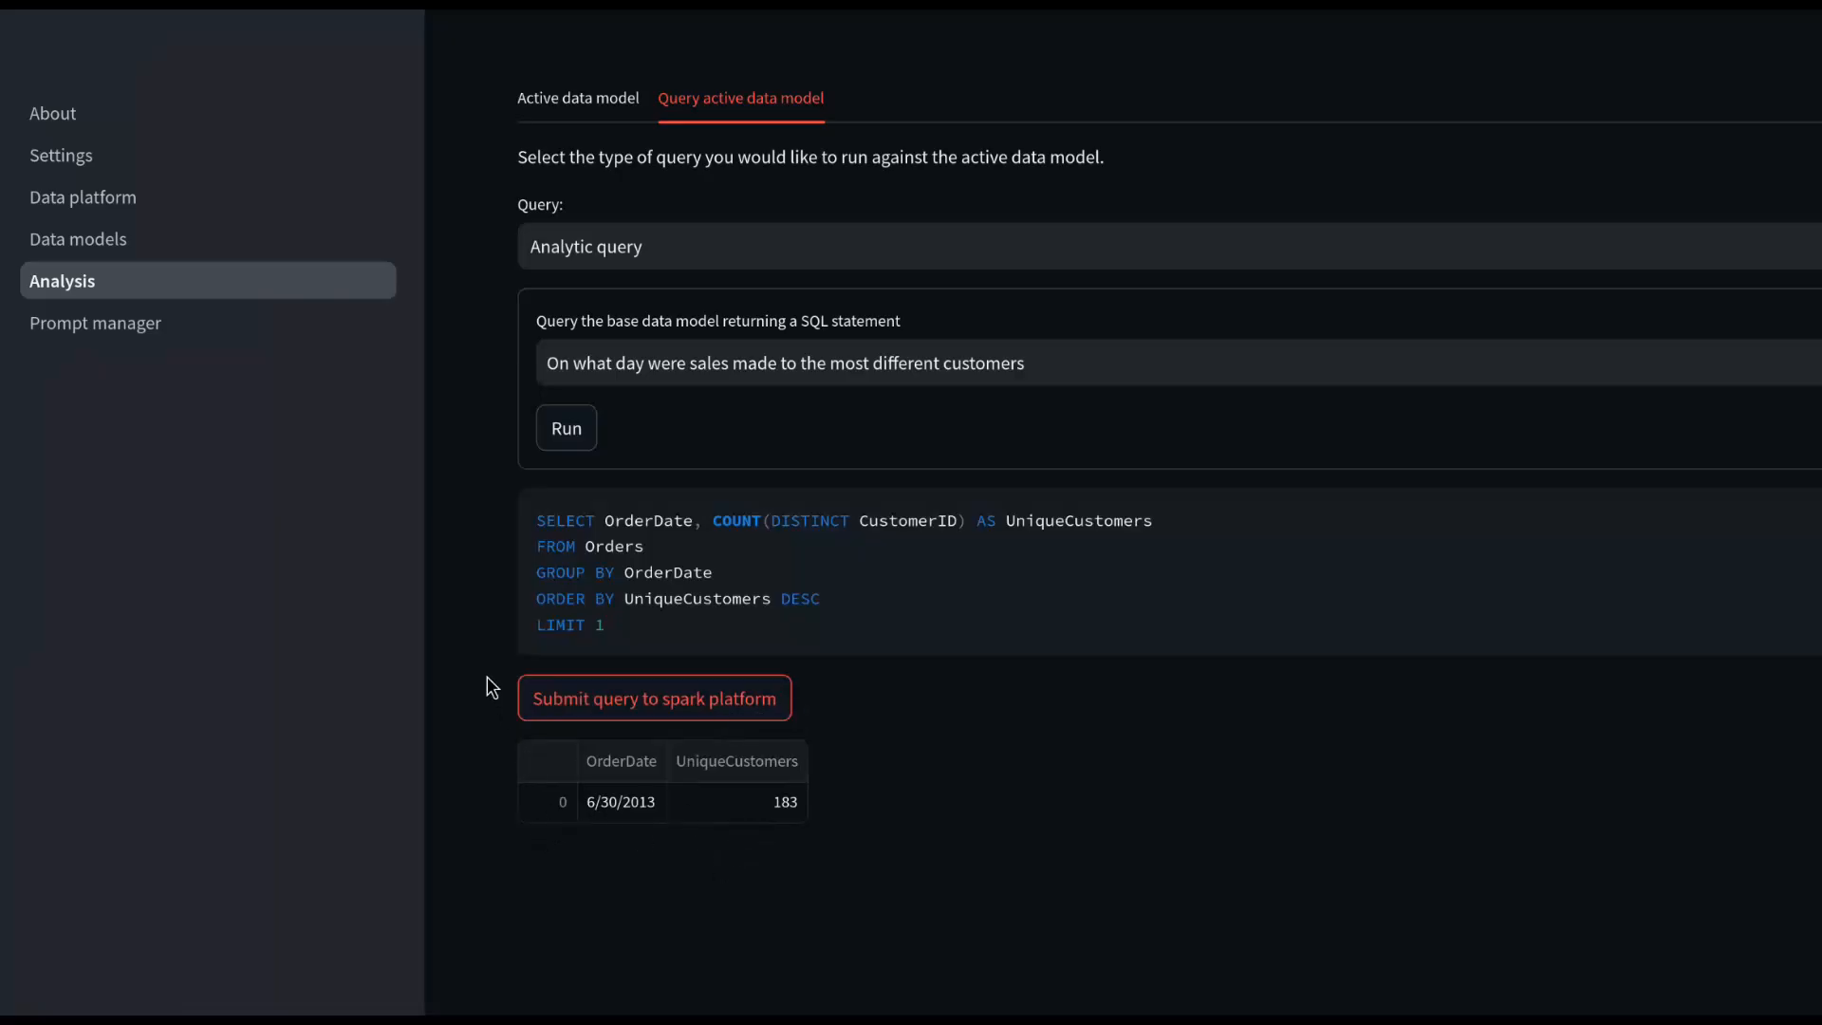
Run a free query asking "What are the business use cases served by this data model? How can we improve this data model?"
{"action": "left_click", "coordinate": [736, 244]}
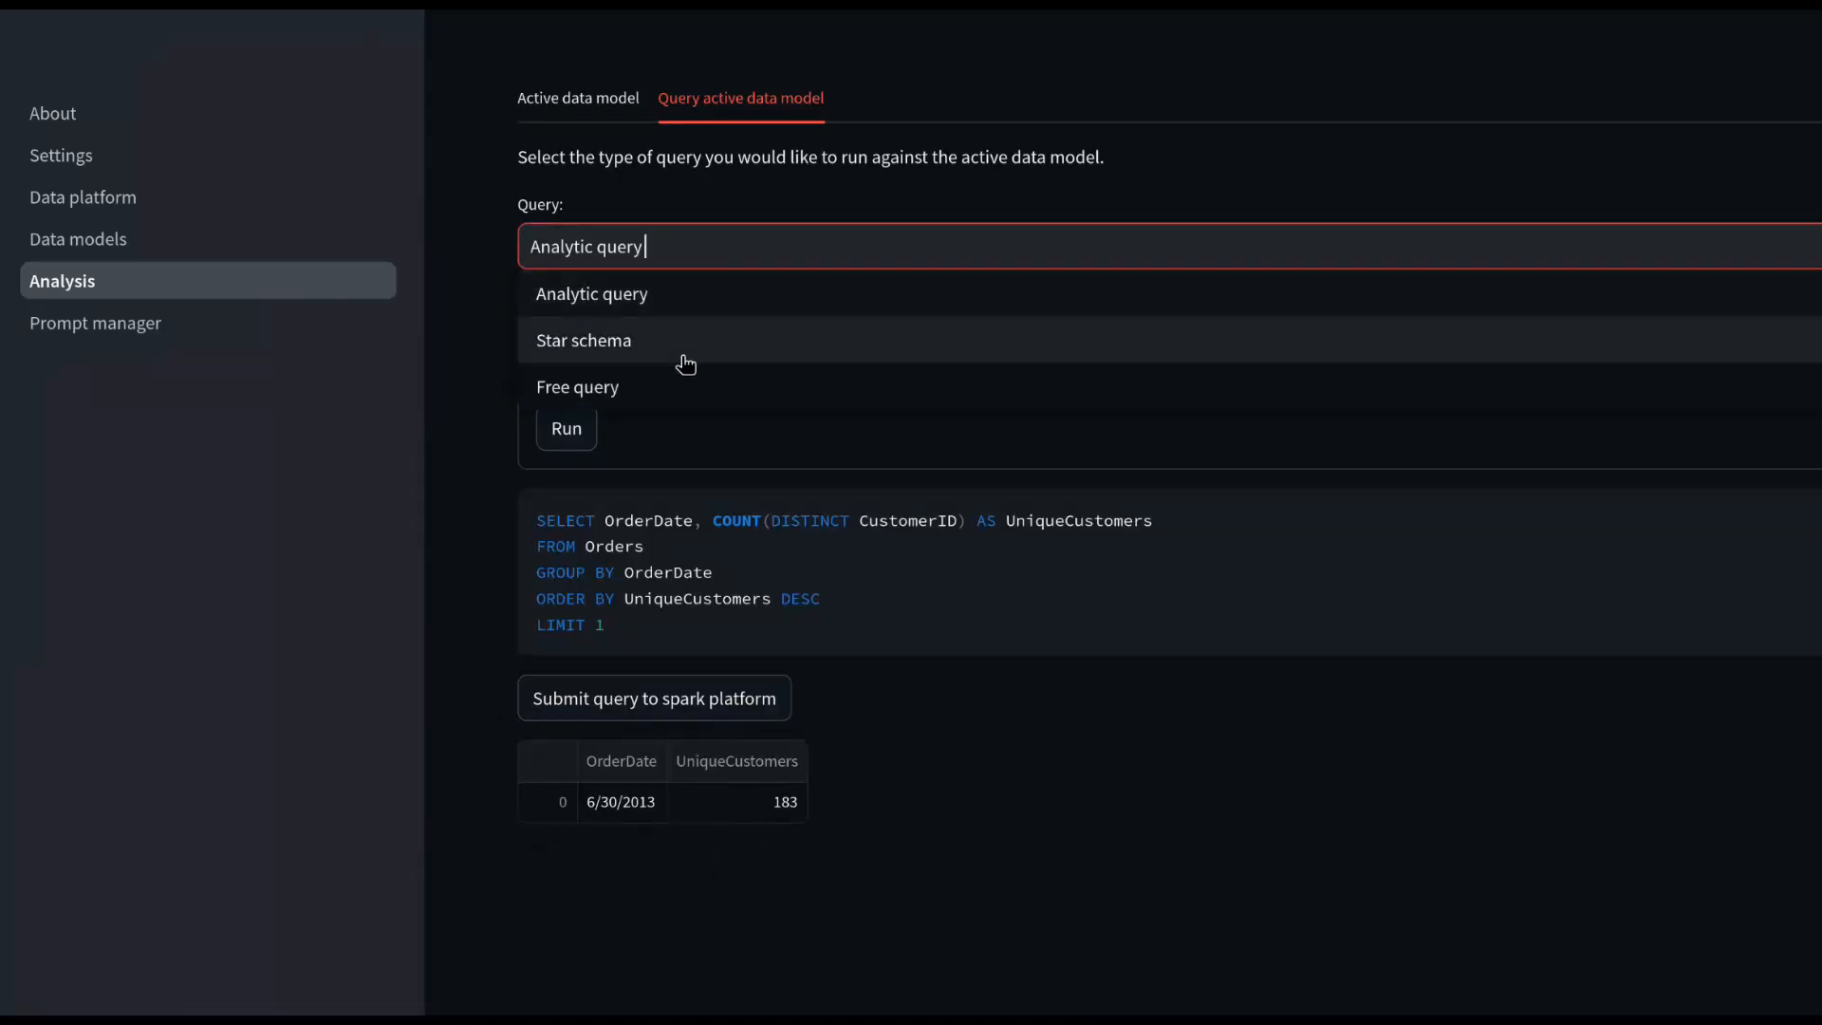
{"action": "left_click", "coordinate": [679, 398]}
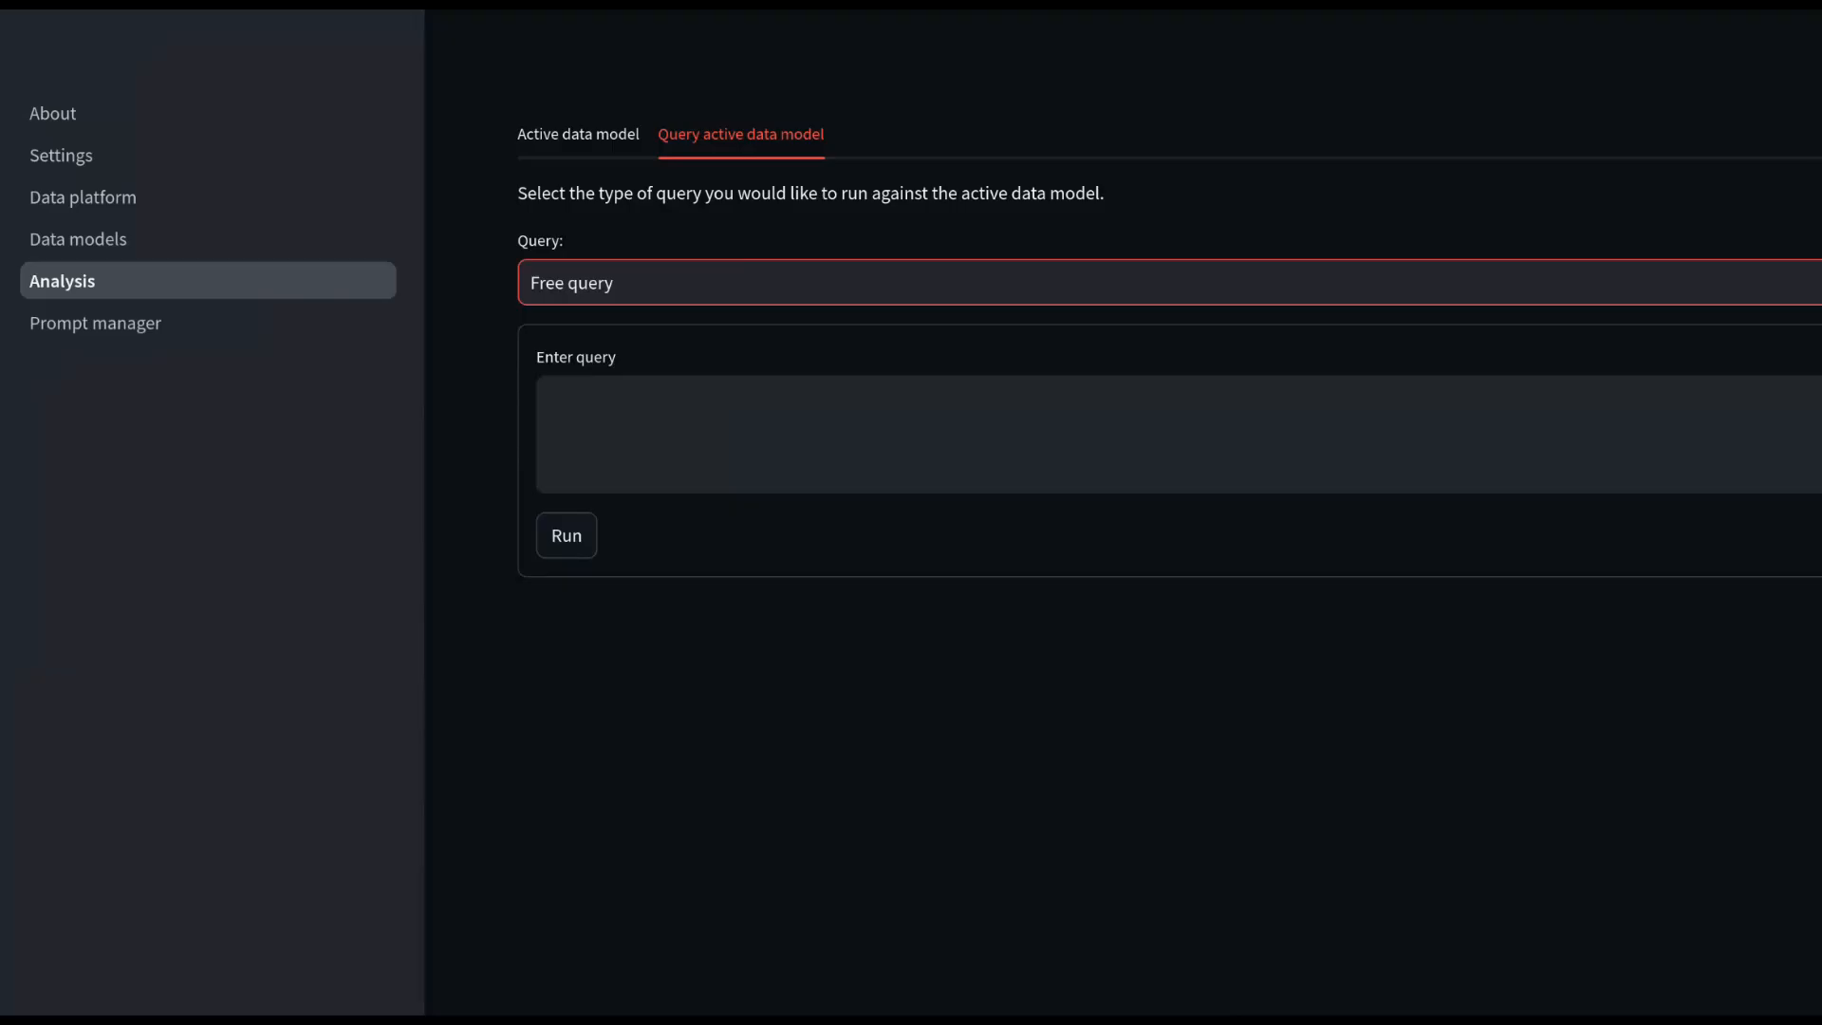
{"action": "left_click", "coordinate": [659, 423]}
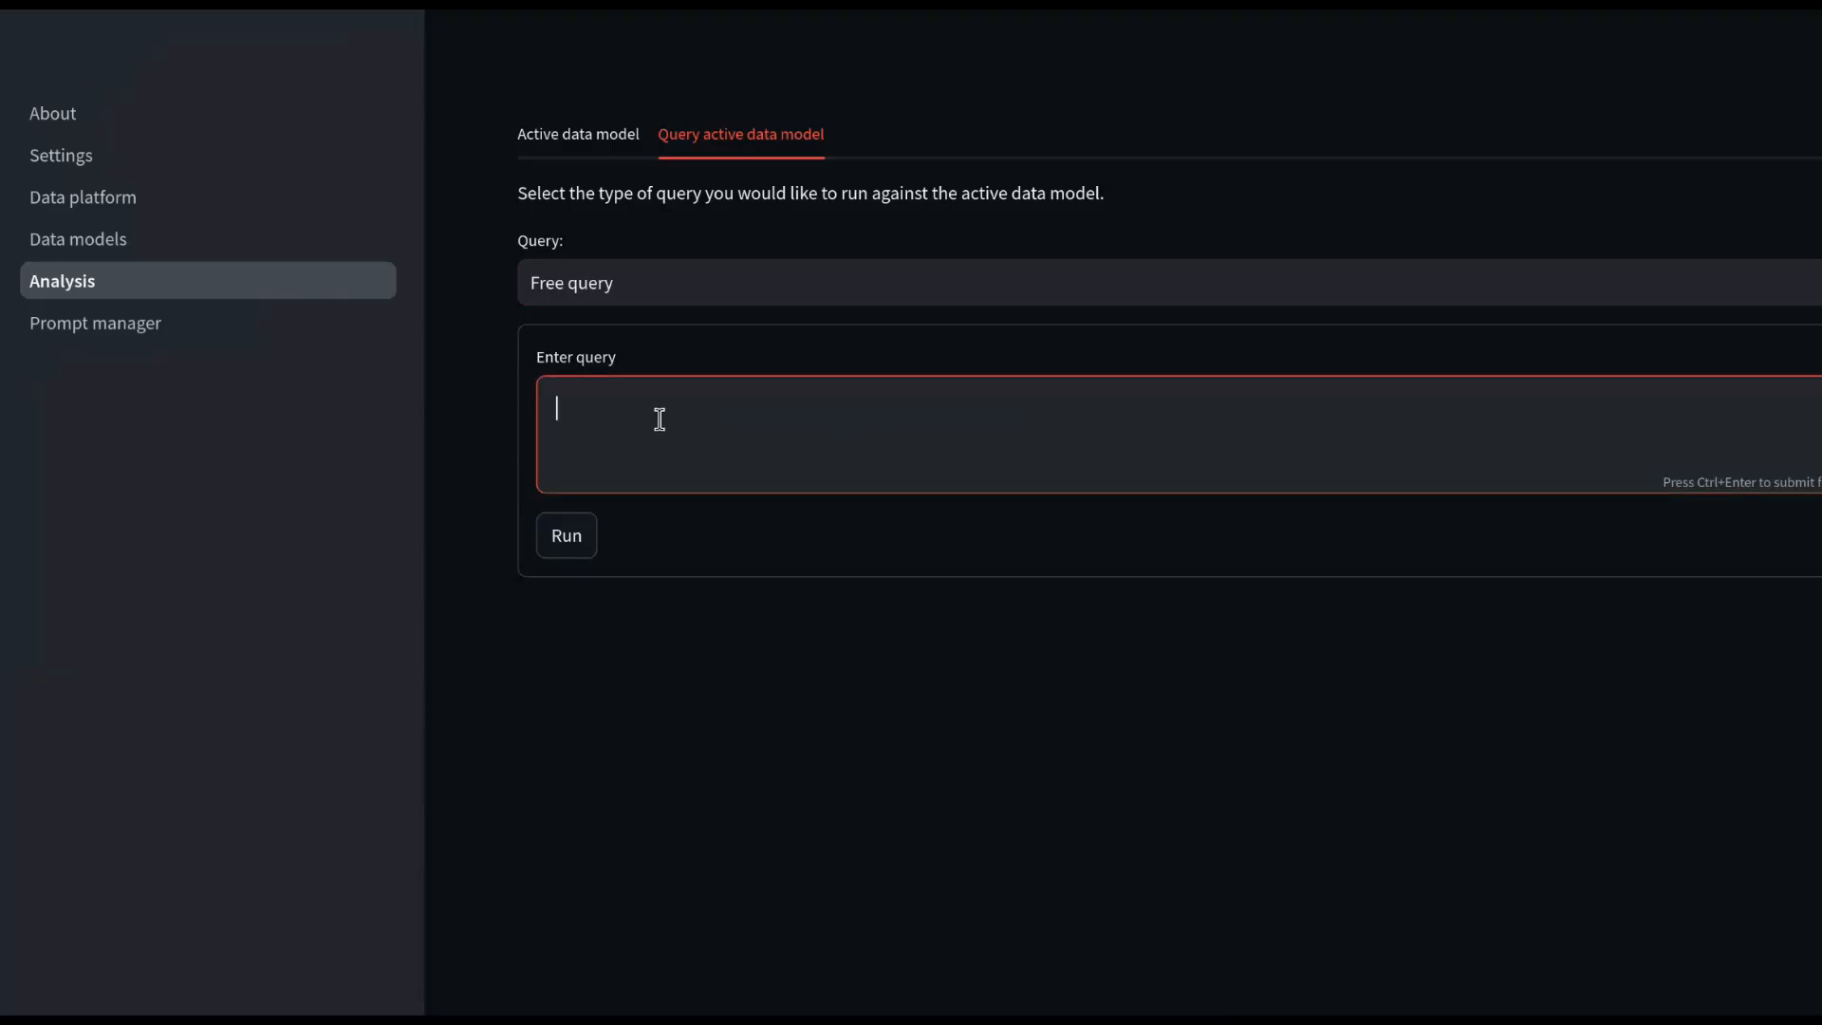
{"action": "type", "text": "What are the business use cases served by this data model?"}
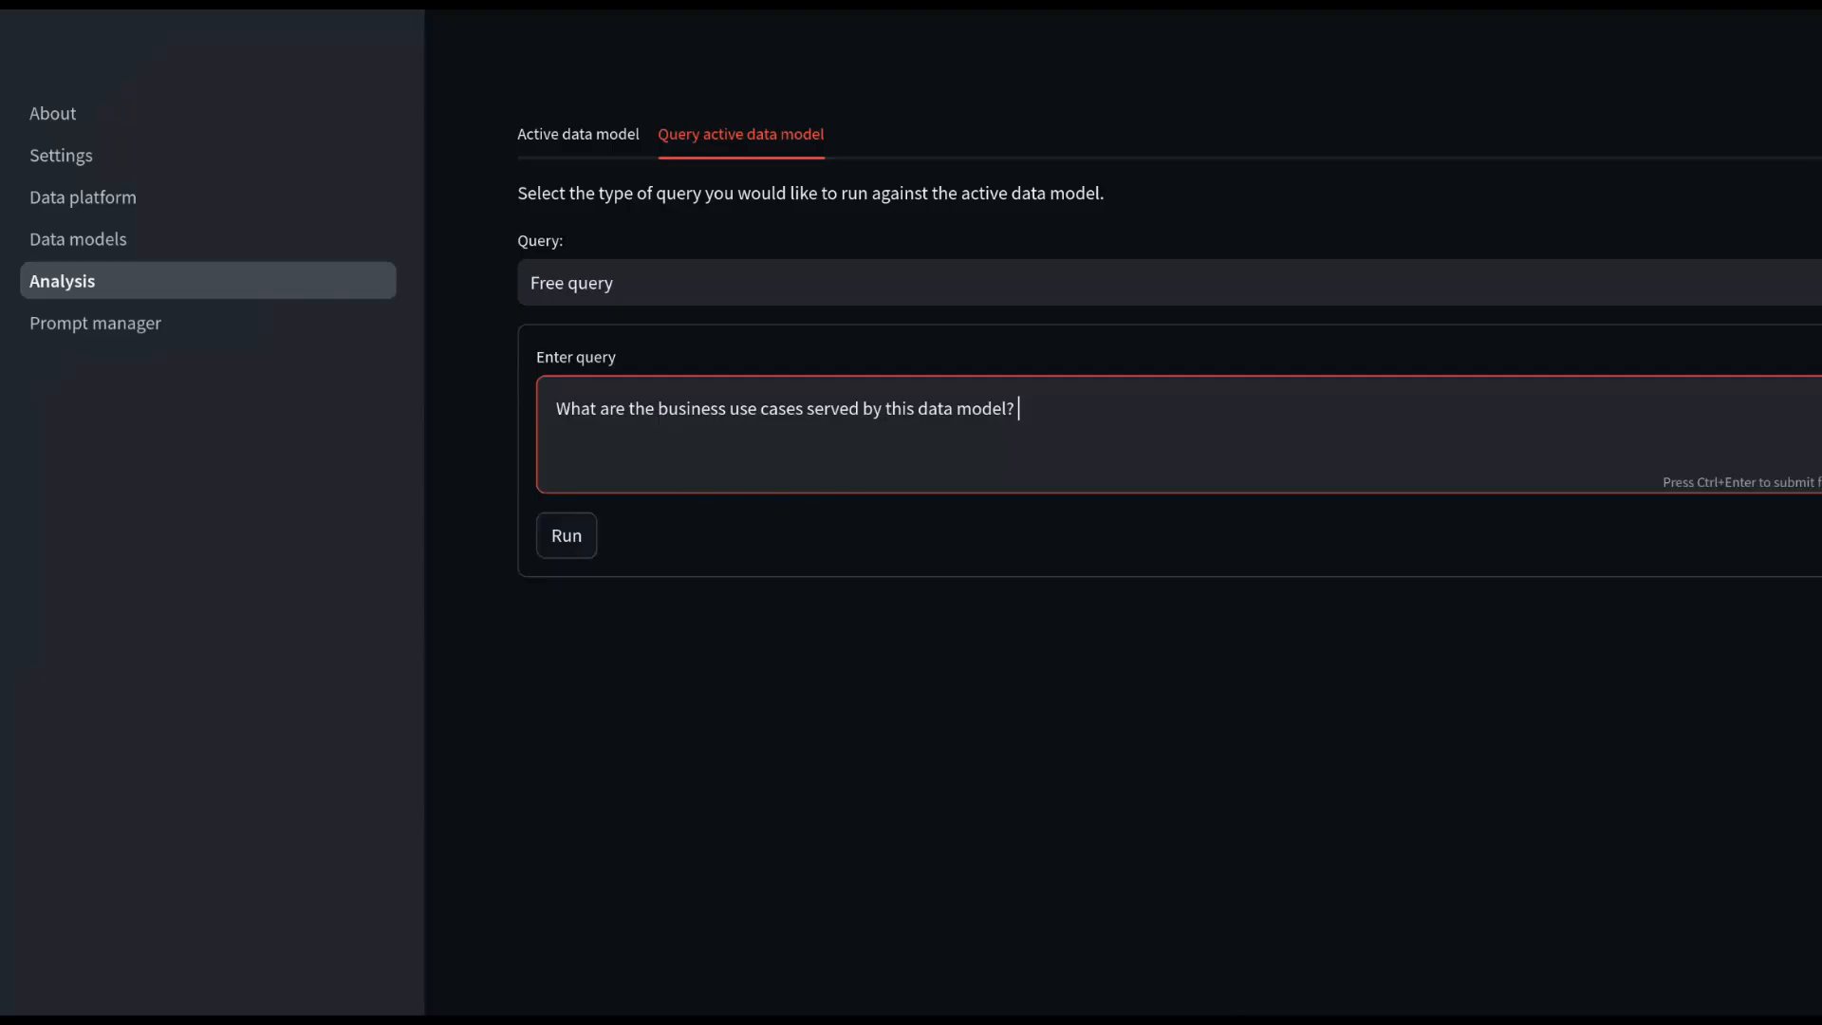
{"action": "type", "text": "How can we improve this data model"}
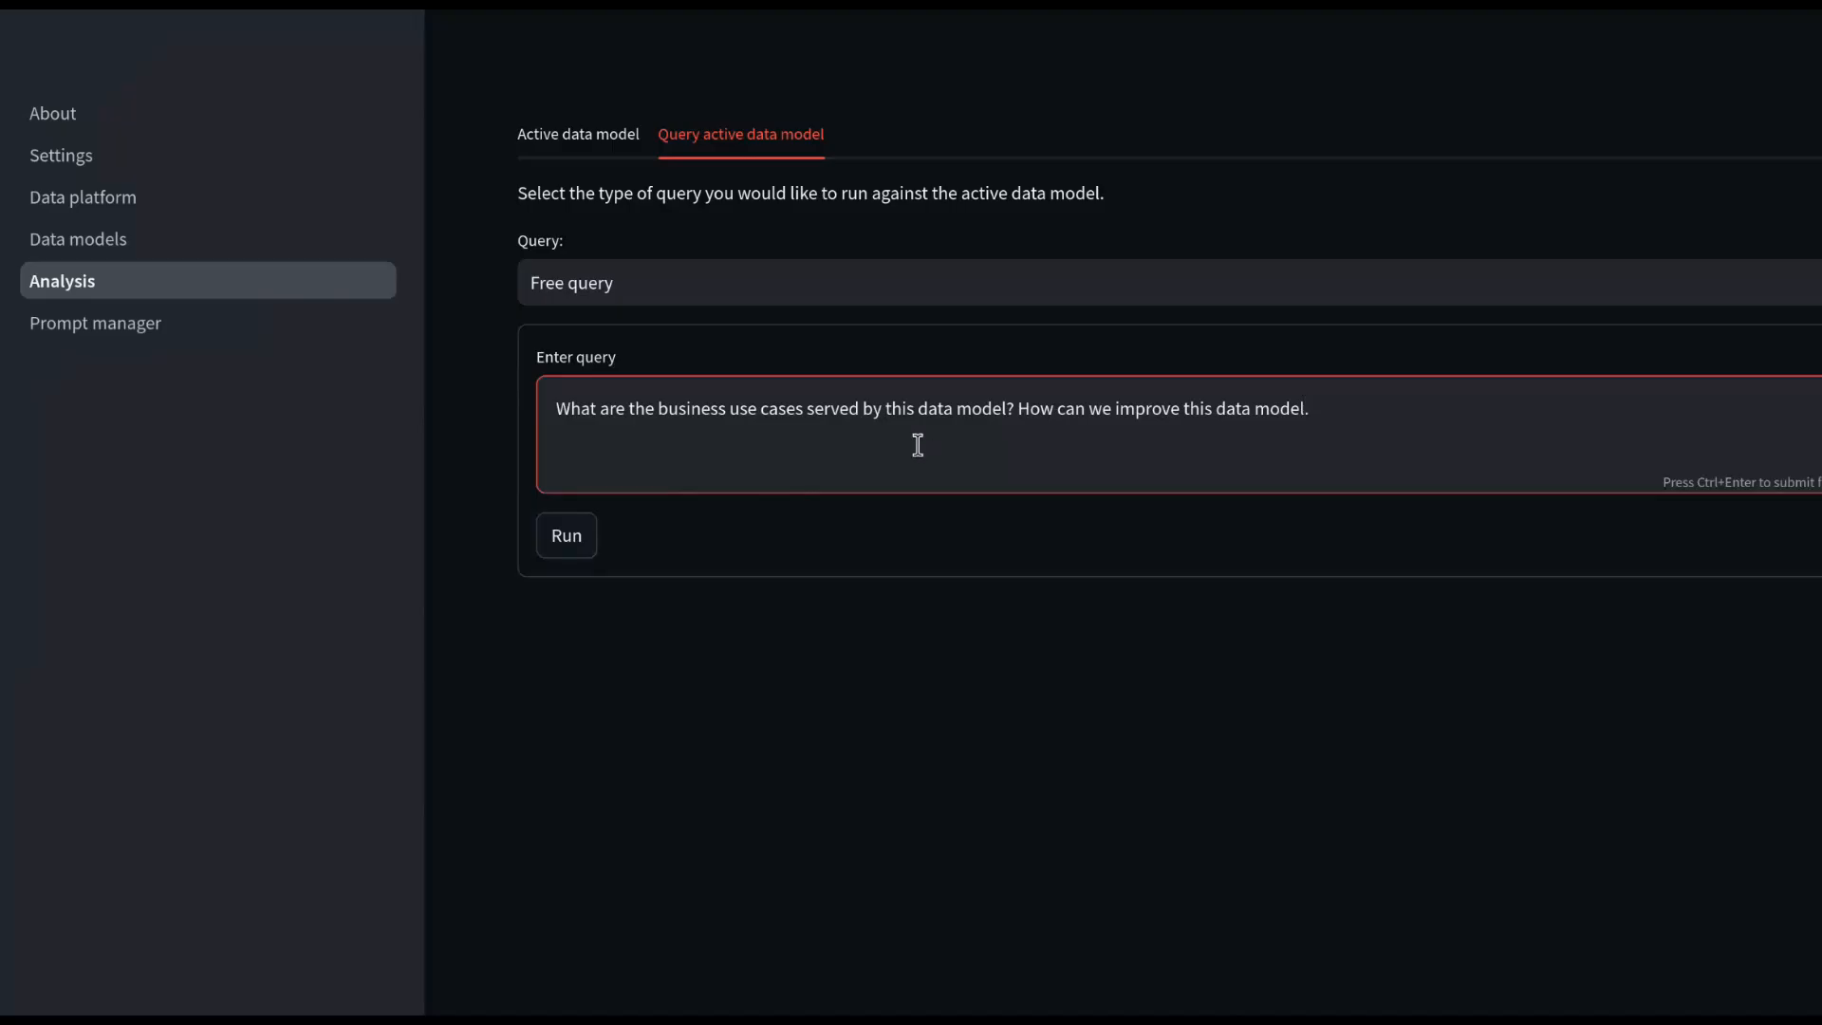
{"action": "type", "text": "."}
{"action": "key", "text": "BackSpace"}
{"action": "type", "text": "?"}
{"action": "left_click", "coordinate": [577, 531]}
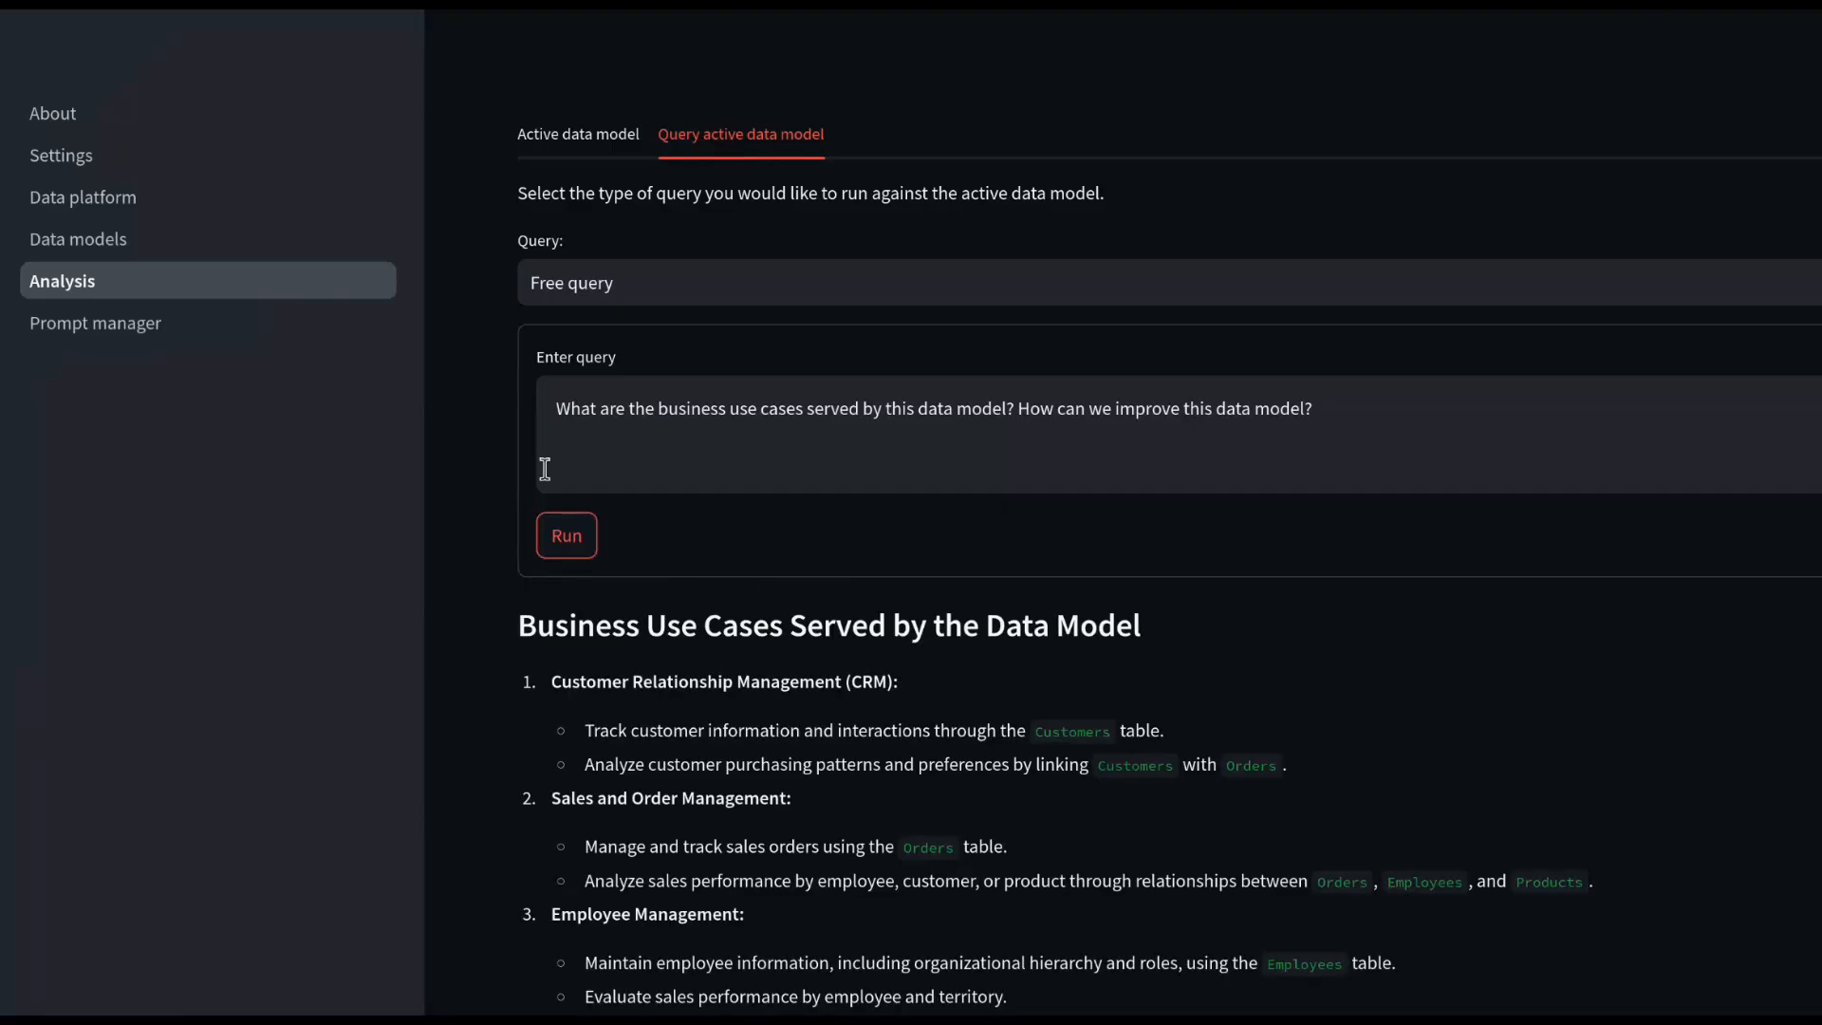
Read through the generated business use cases and the suggestions for improving the data model
{"action": "scroll", "coordinate": [508, 522], "scroll_direction": "down", "scroll_amount": 2}
{"action": "scroll", "coordinate": [484, 492], "scroll_direction": "down", "scroll_amount": 2}
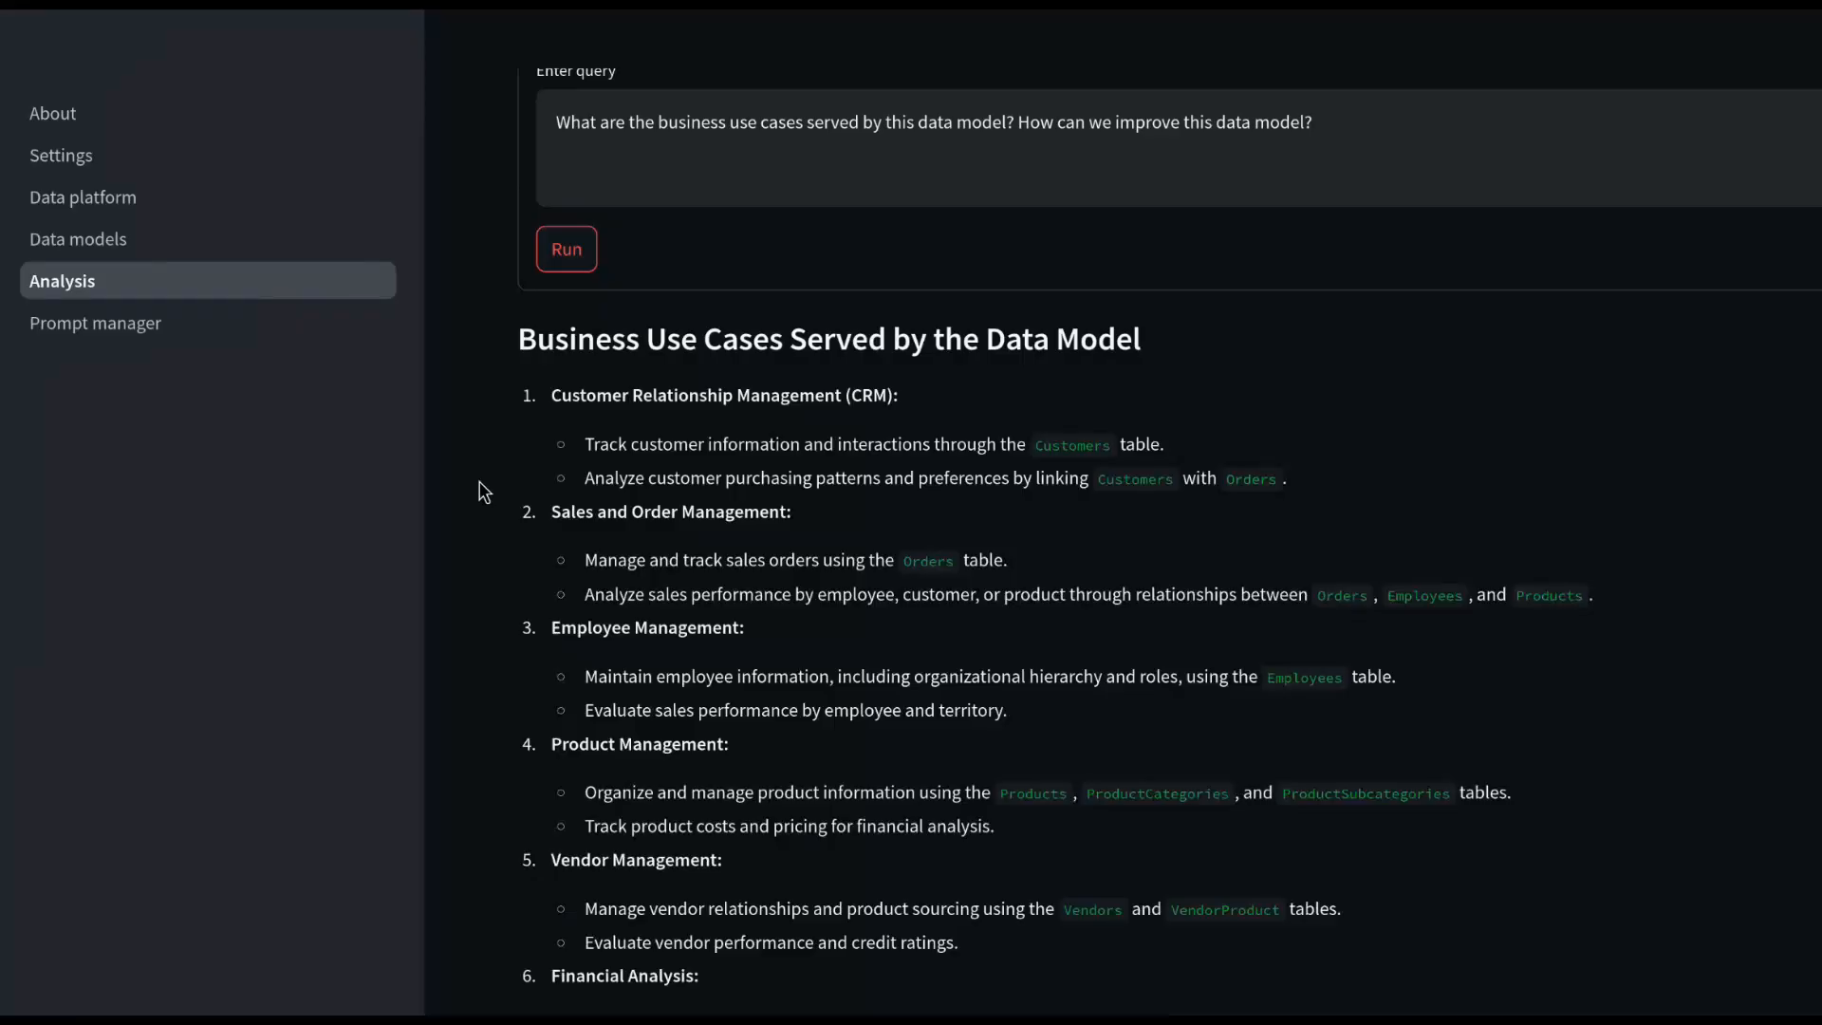
{"action": "scroll", "coordinate": [482, 491], "scroll_direction": "down", "scroll_amount": 2}
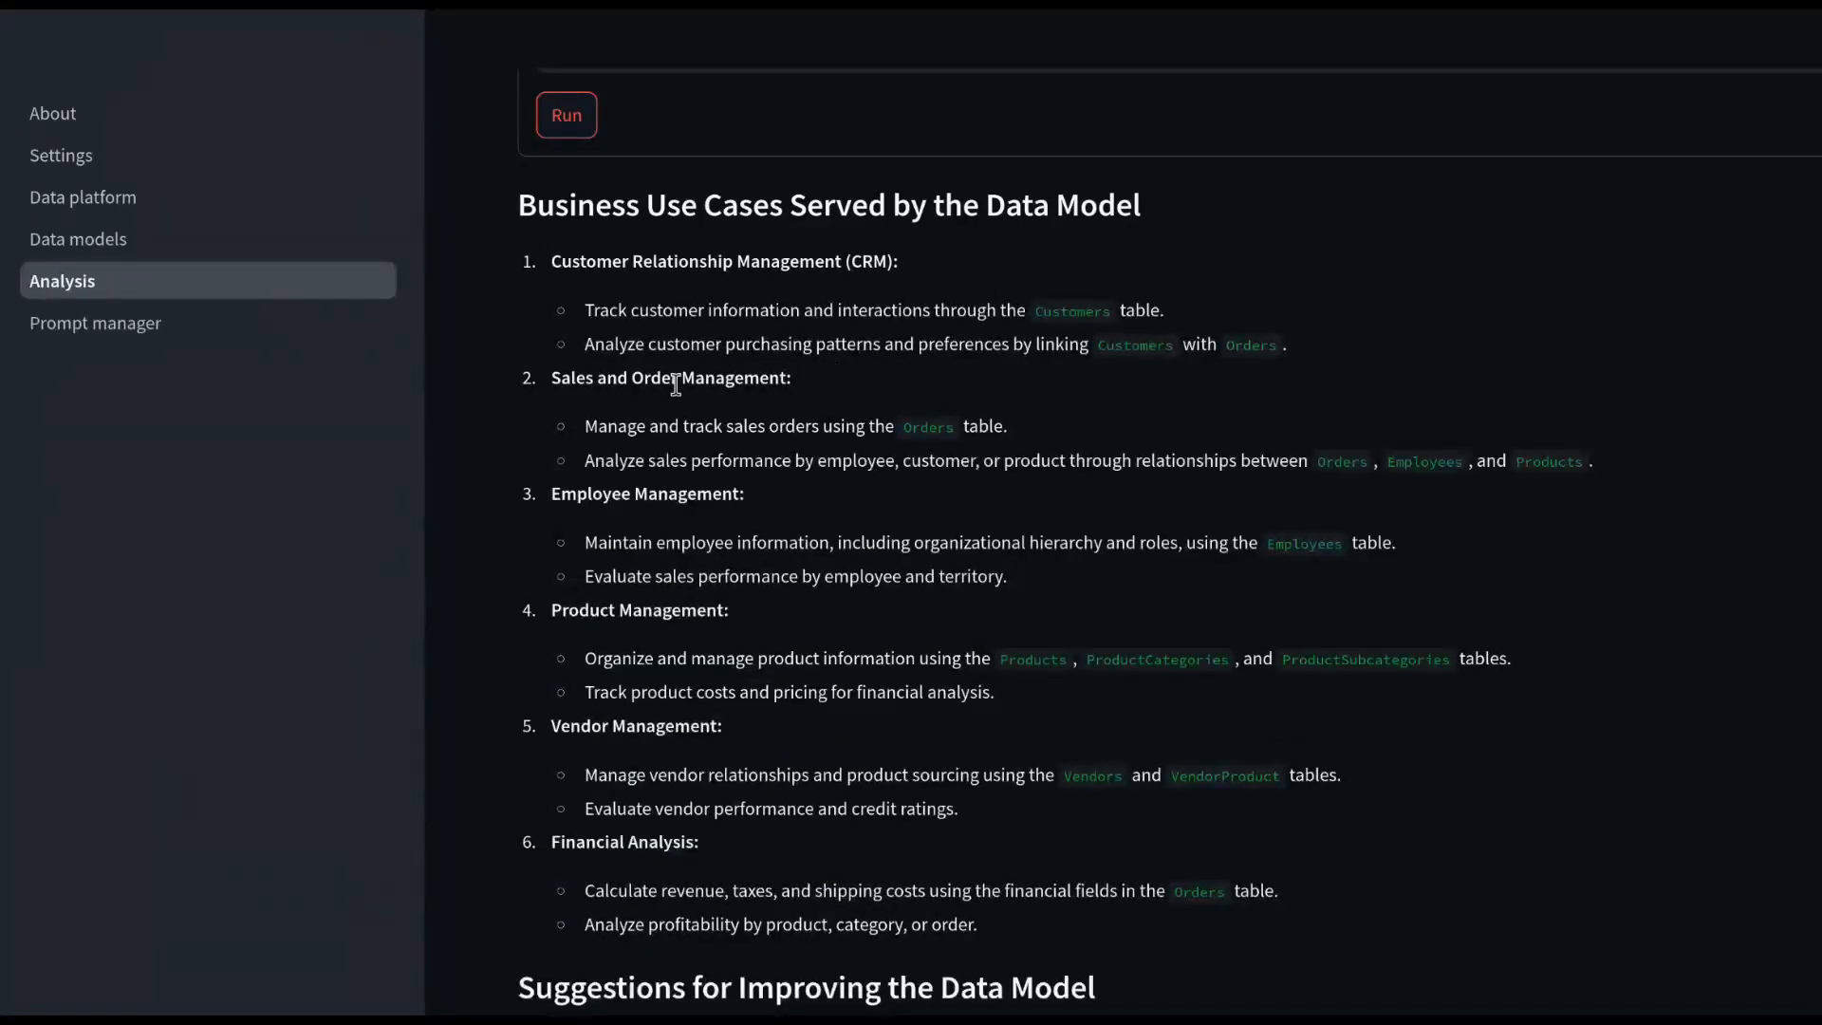
{"action": "scroll", "coordinate": [607, 580], "scroll_direction": "down", "scroll_amount": 8}
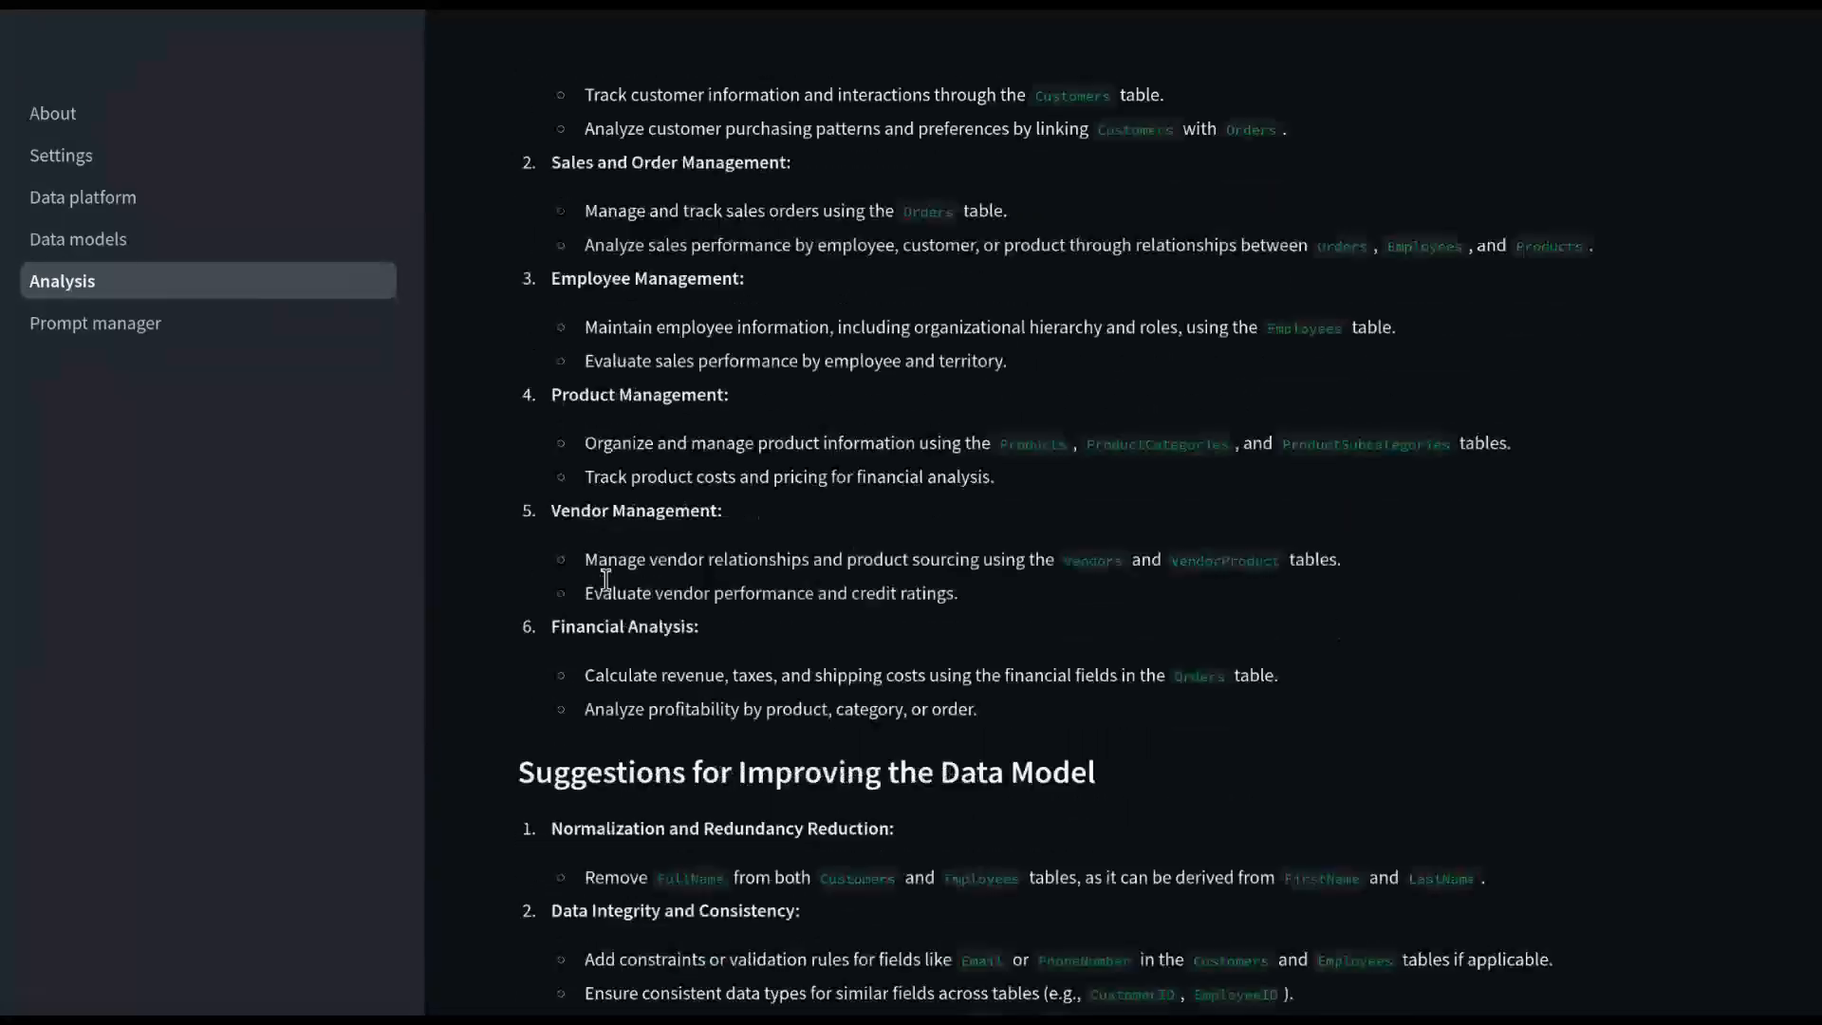
{"action": "scroll", "coordinate": [612, 583], "scroll_direction": "down", "scroll_amount": 2}
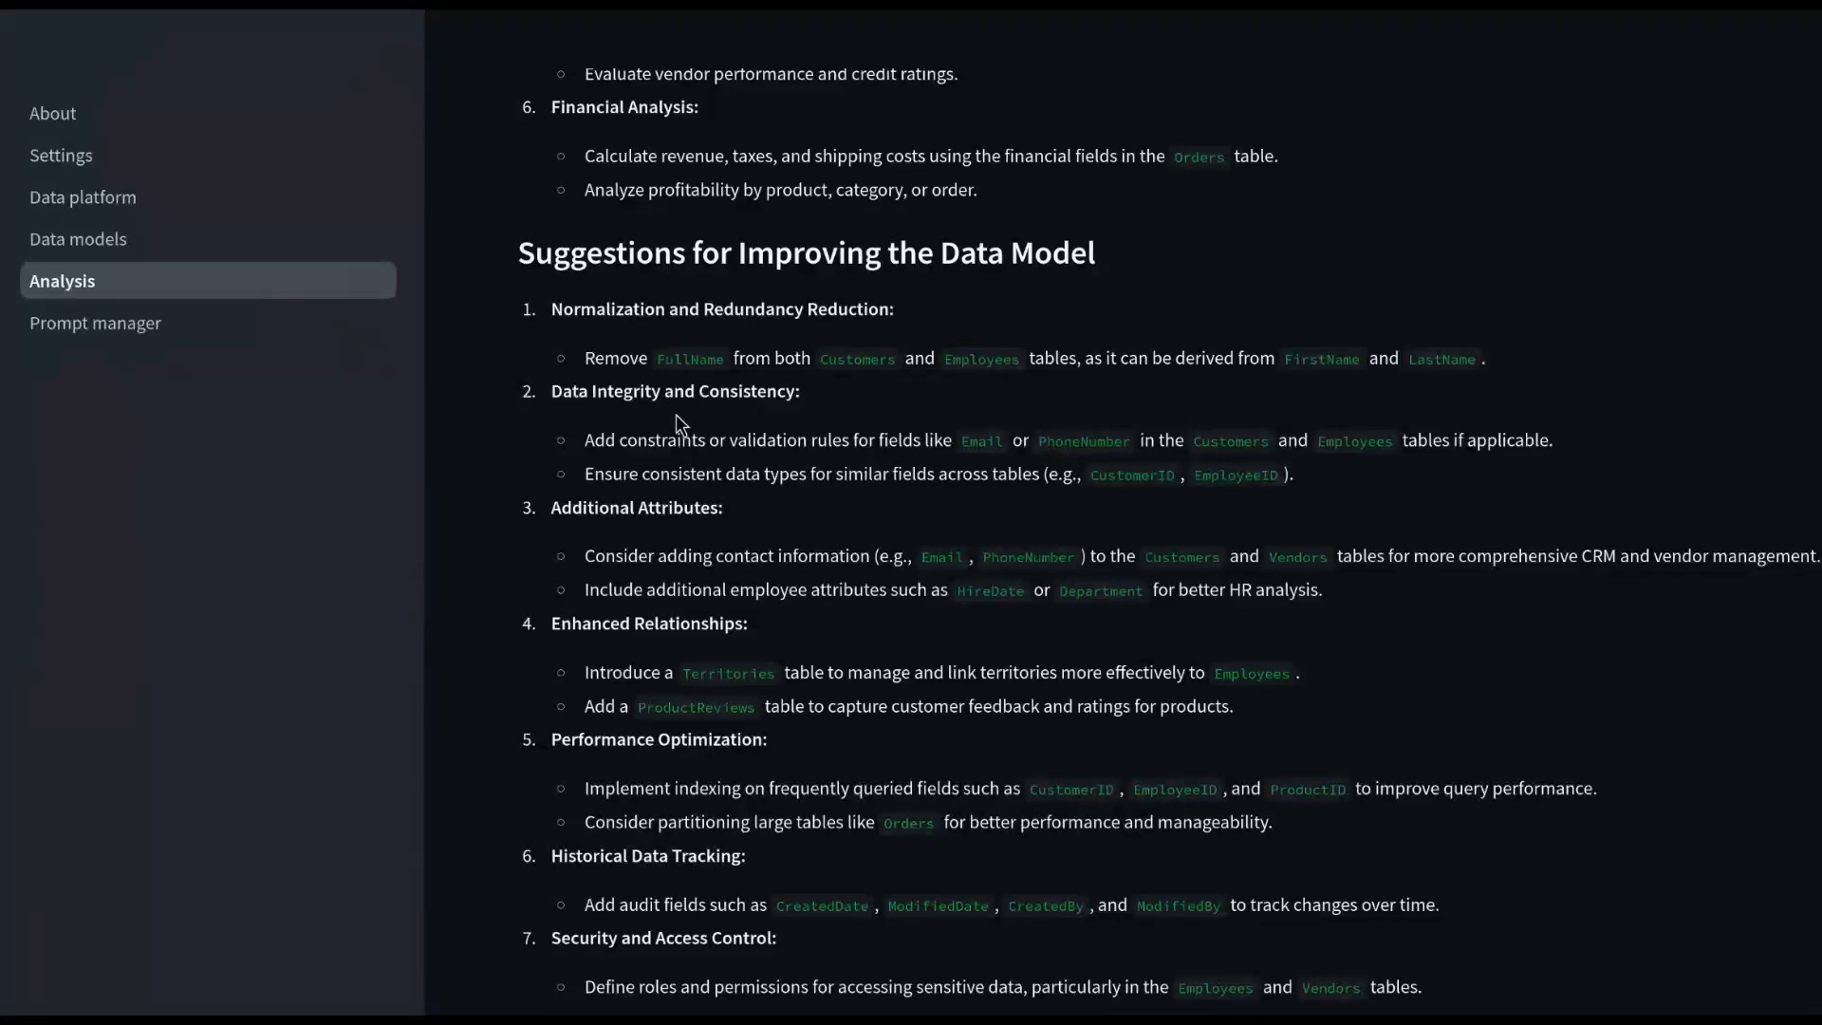
{"action": "scroll", "coordinate": [735, 519], "scroll_direction": "down", "scroll_amount": 2}
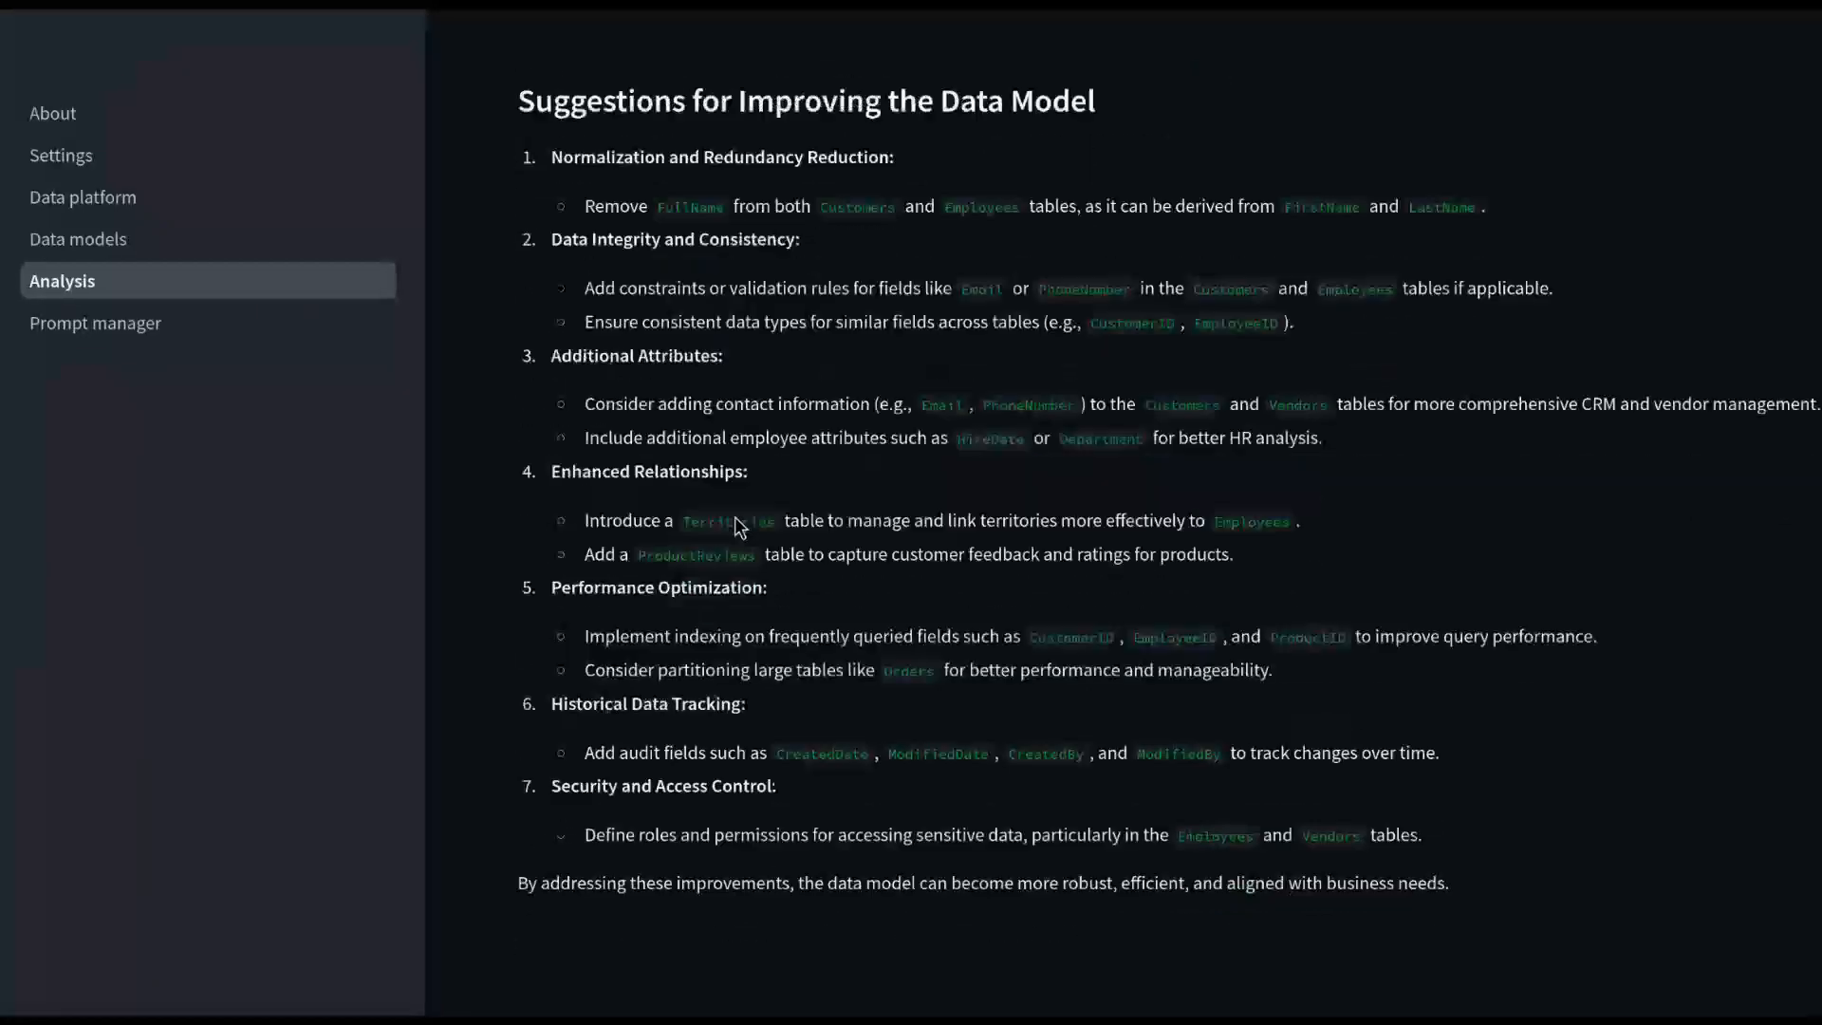
{"action": "scroll", "coordinate": [736, 520], "scroll_direction": "up", "scroll_amount": 5}
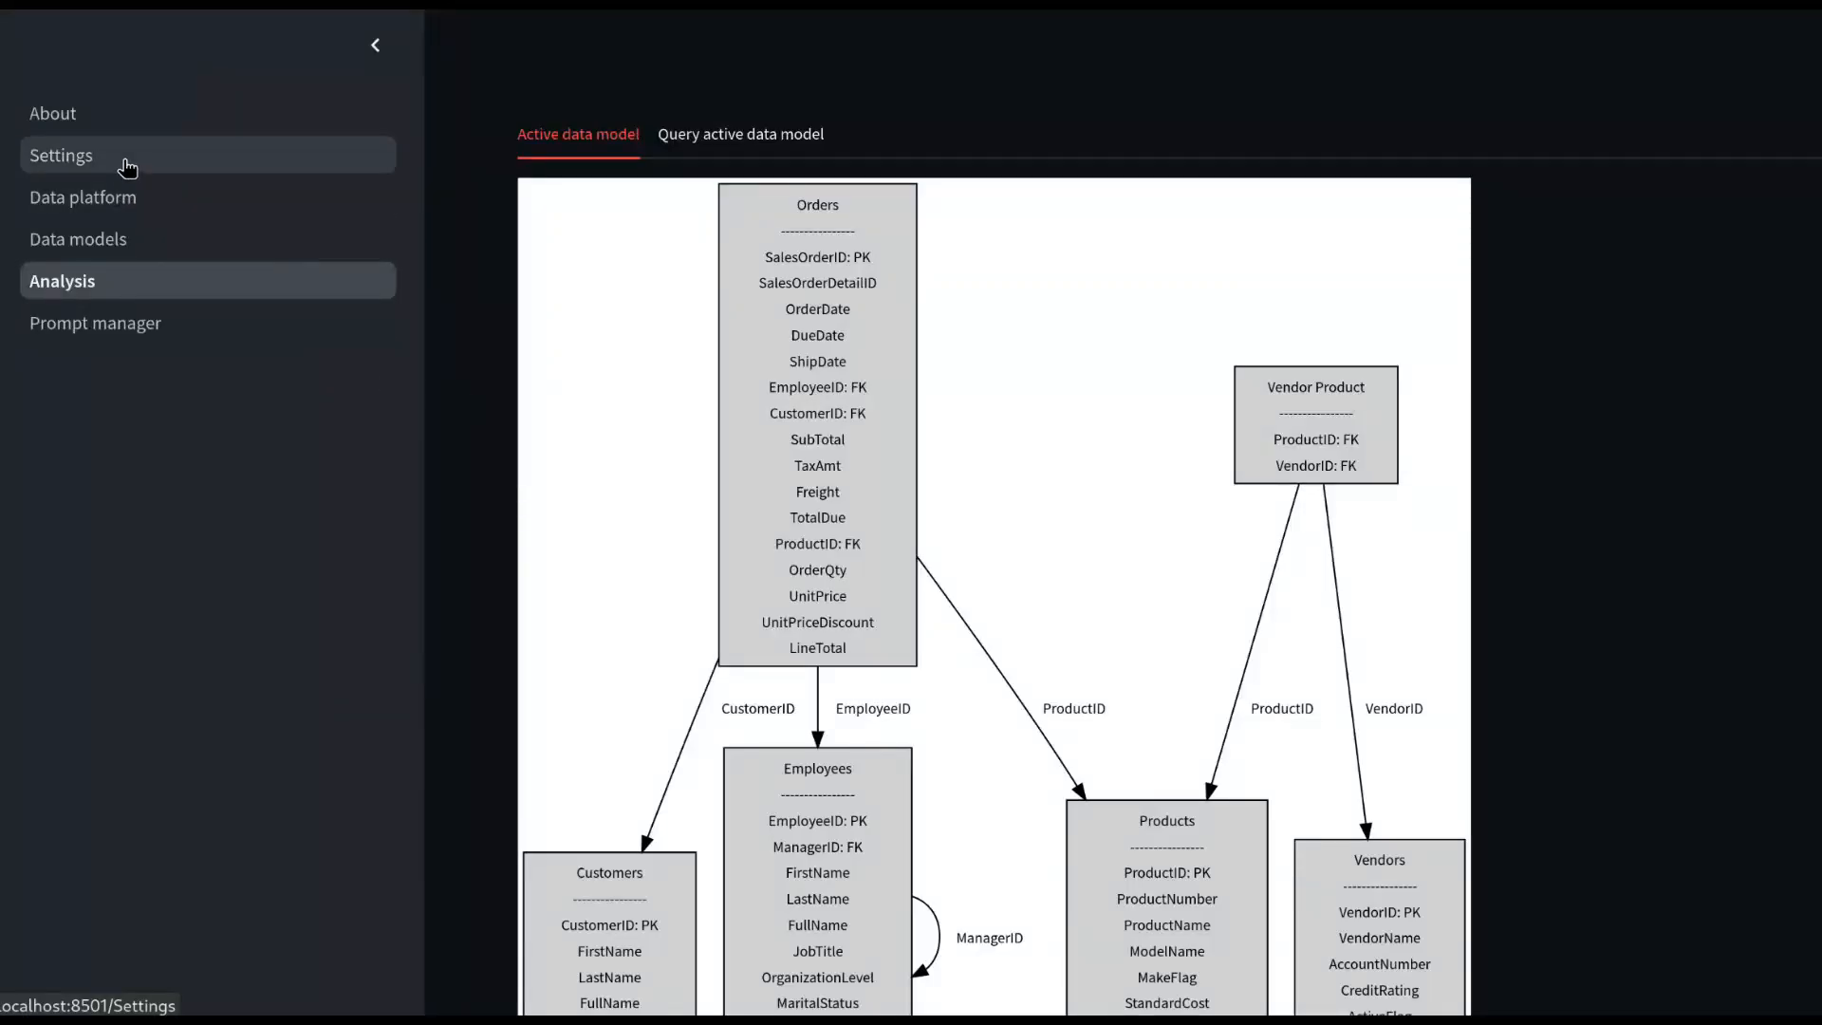
Check the AI model and Apache Spark configuration in the settings, and look over the base data model diagram
{"action": "left_click", "coordinate": [127, 168]}
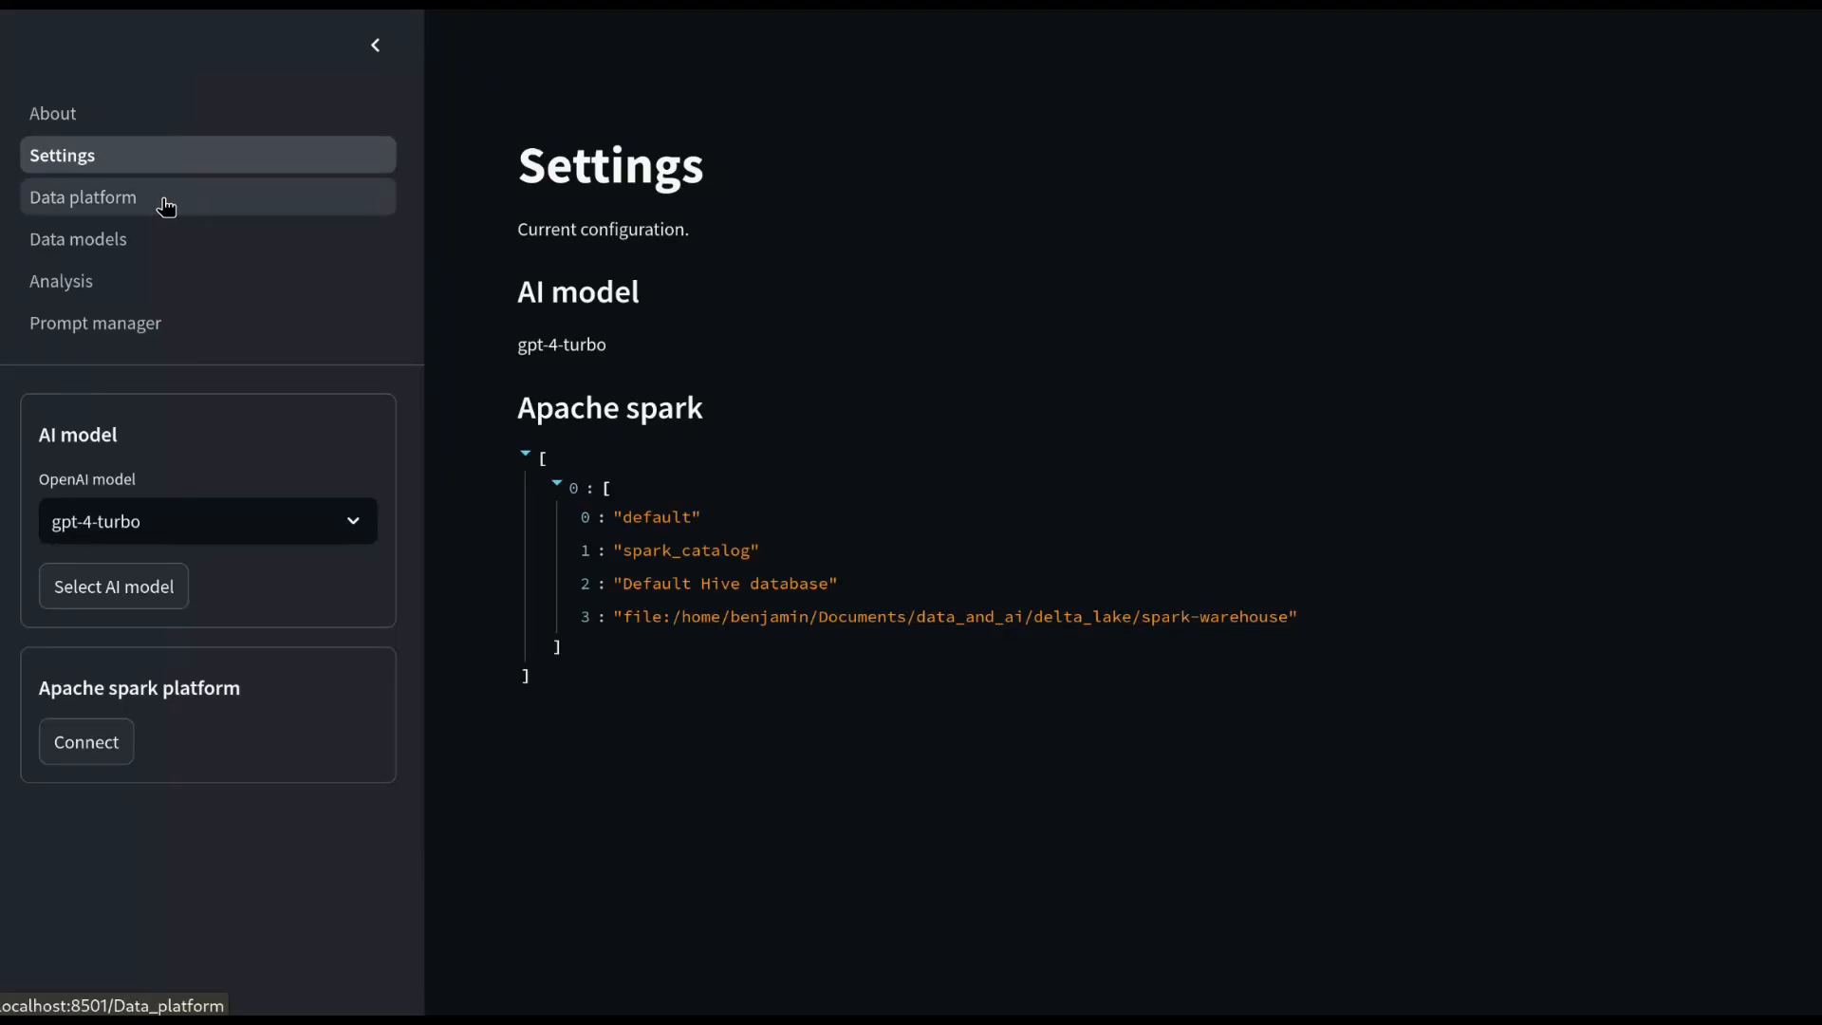
{"action": "left_click", "coordinate": [154, 249]}
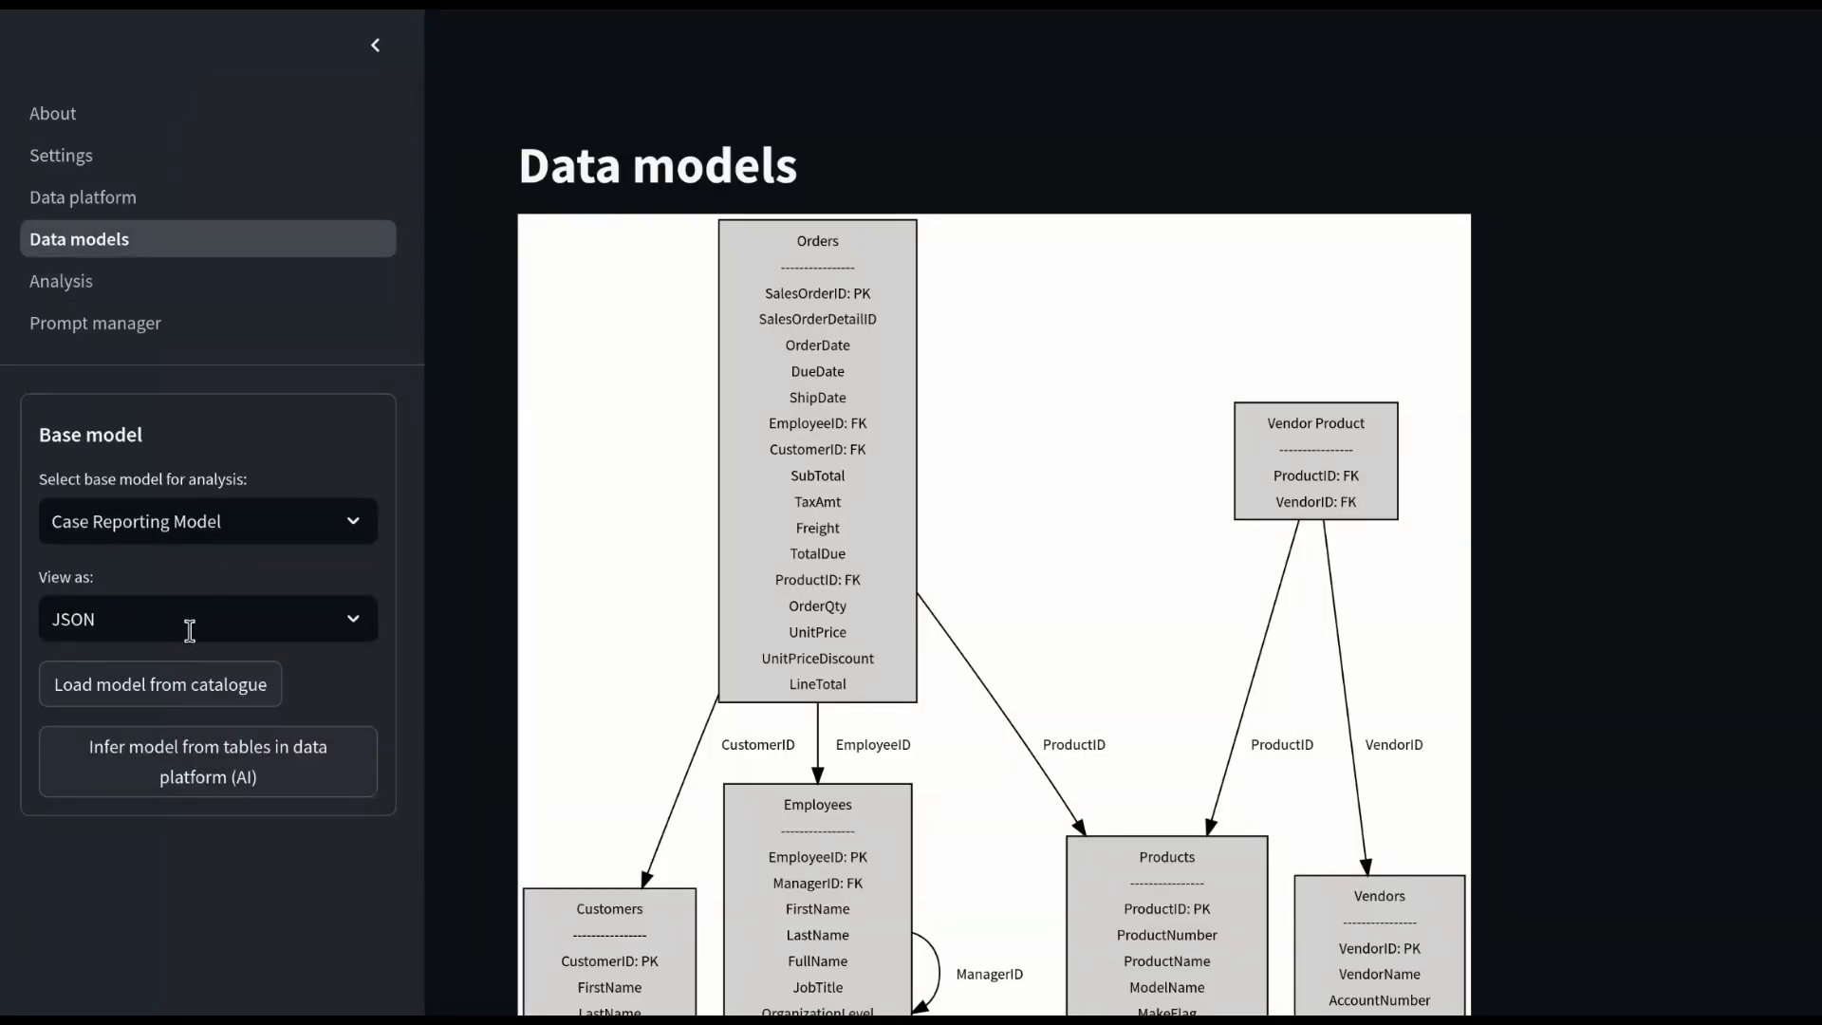
{"action": "scroll", "coordinate": [484, 516], "scroll_direction": "down", "scroll_amount": 3}
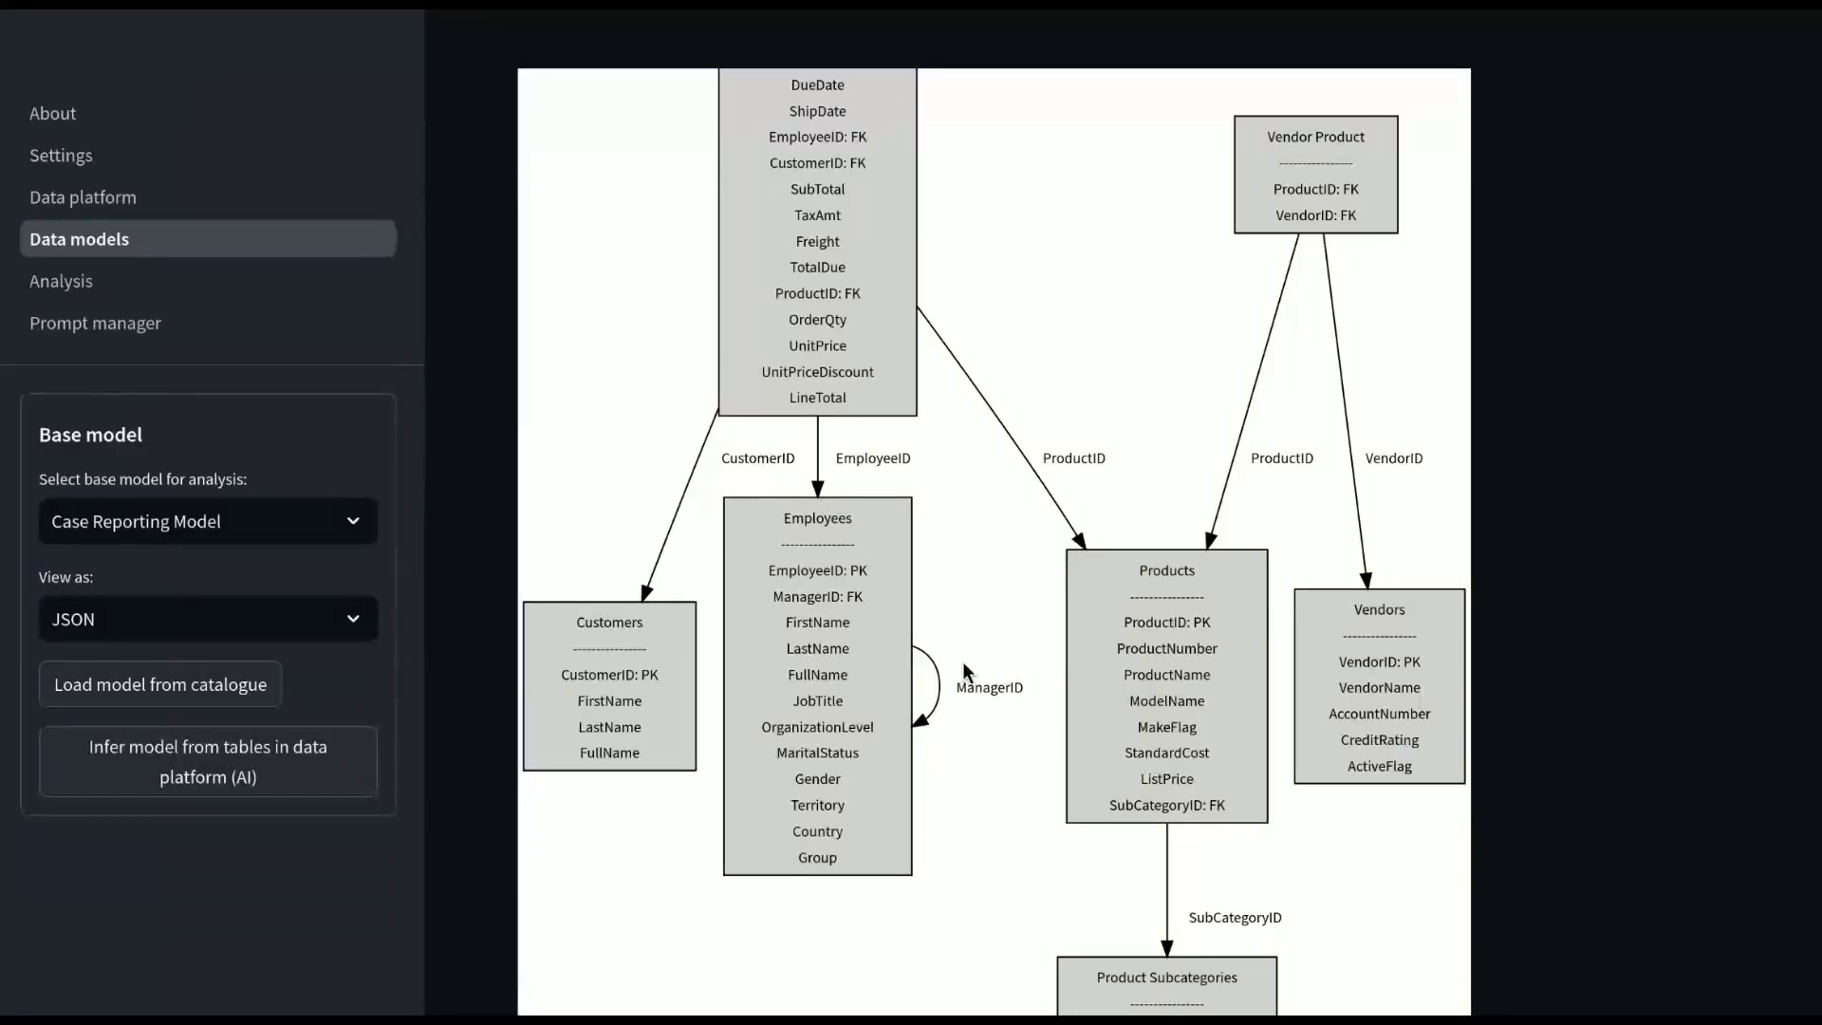
Set up a Star schema query on the active data model with the fact table described as "granularity of individual sales"
{"action": "left_click", "coordinate": [153, 292]}
{"action": "left_click", "coordinate": [740, 135]}
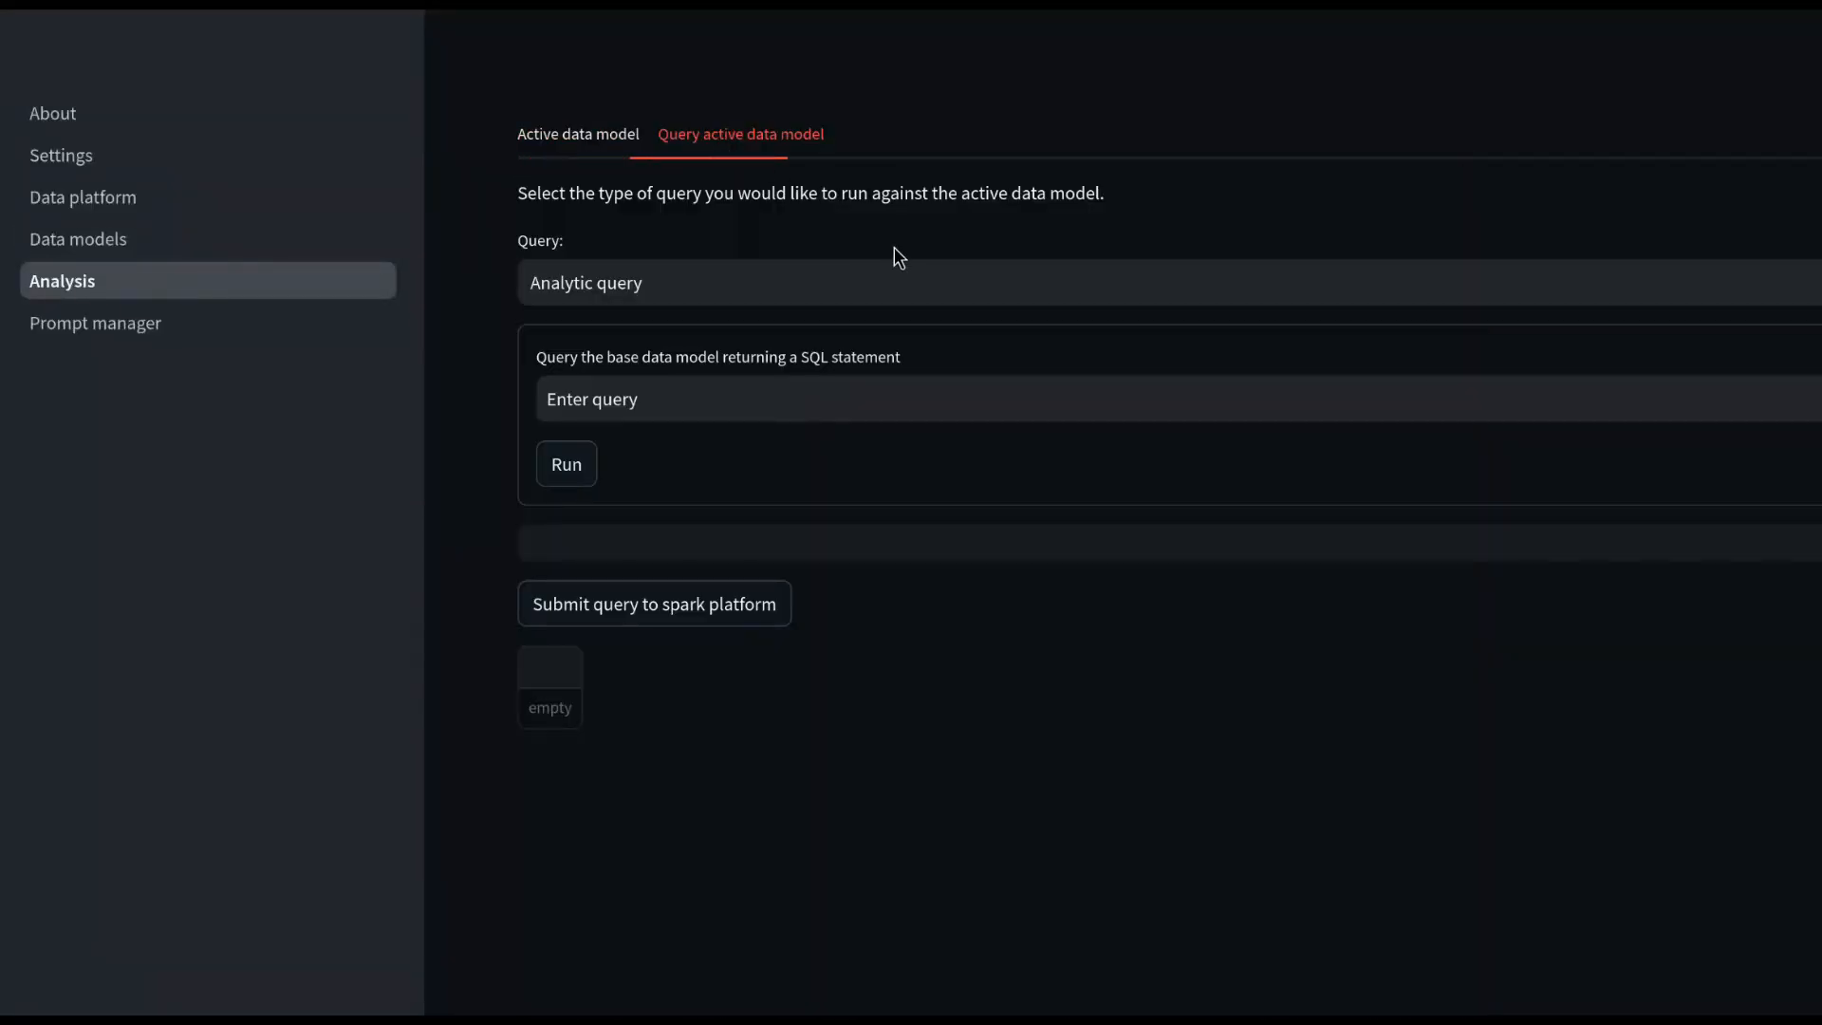
{"action": "left_click", "coordinate": [769, 282]}
{"action": "left_click", "coordinate": [736, 374]}
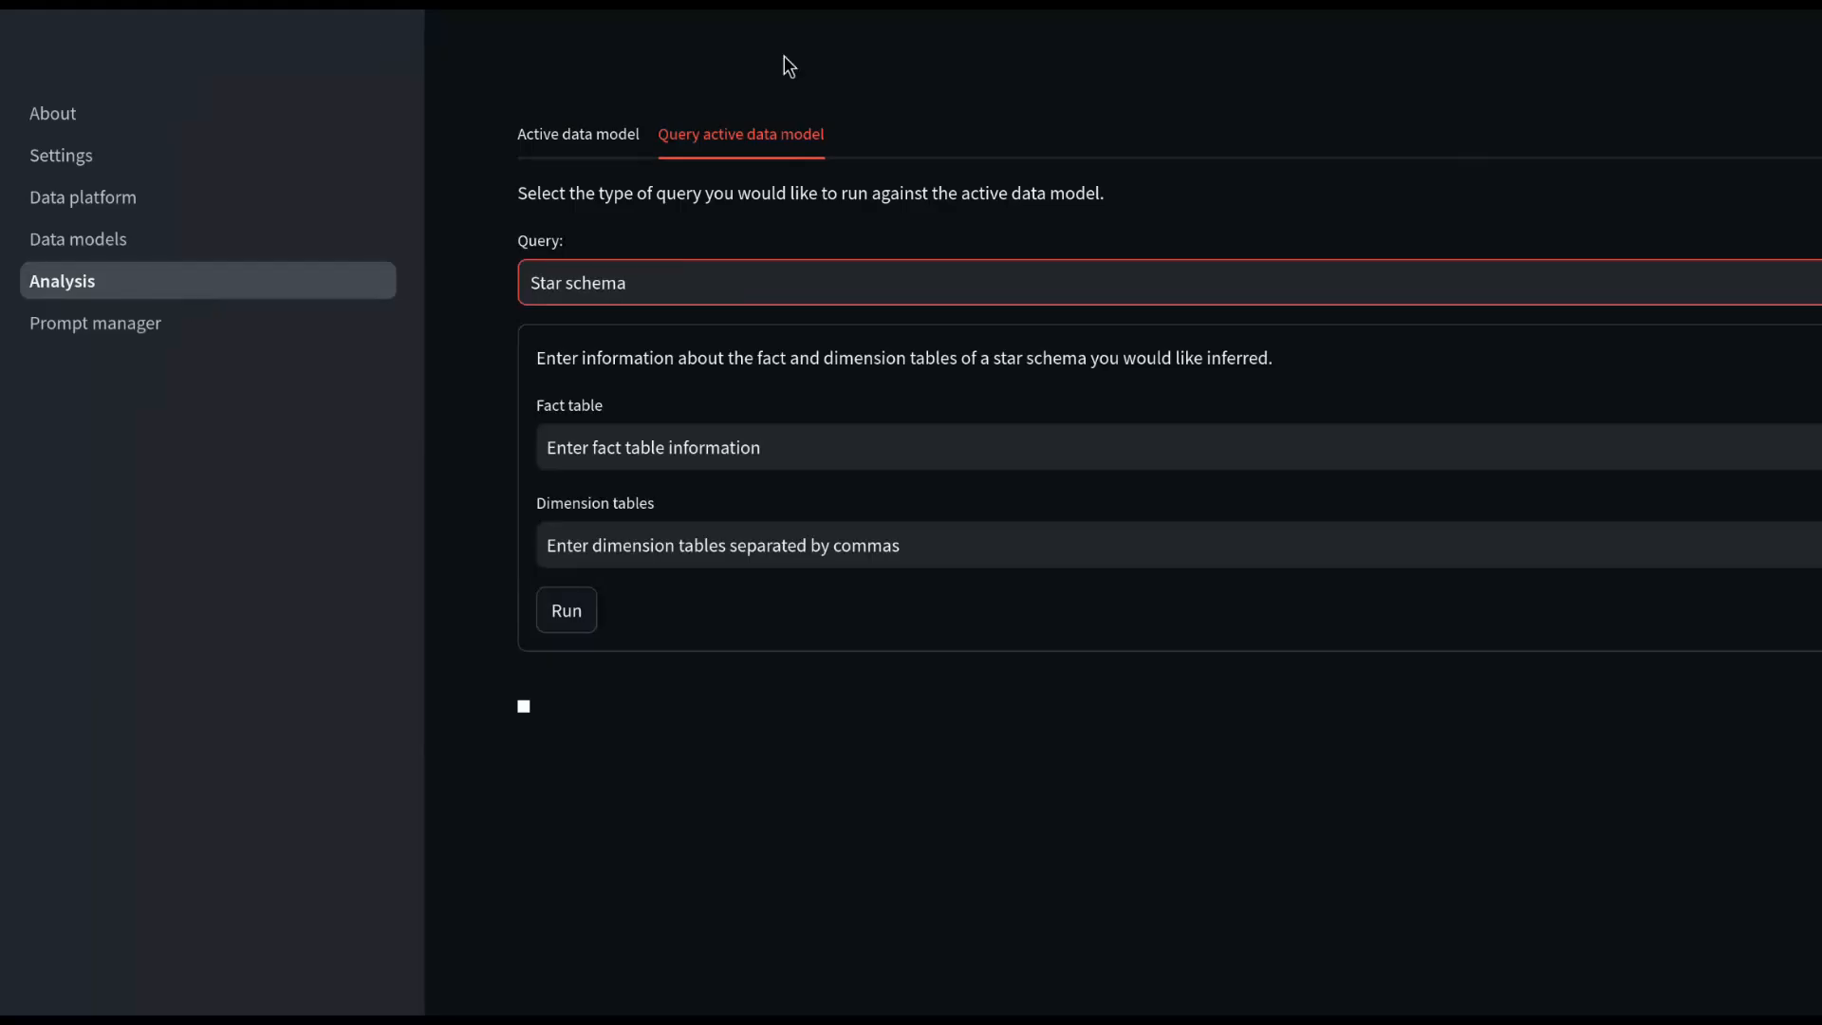
{"action": "triple_click", "coordinate": [821, 437]}
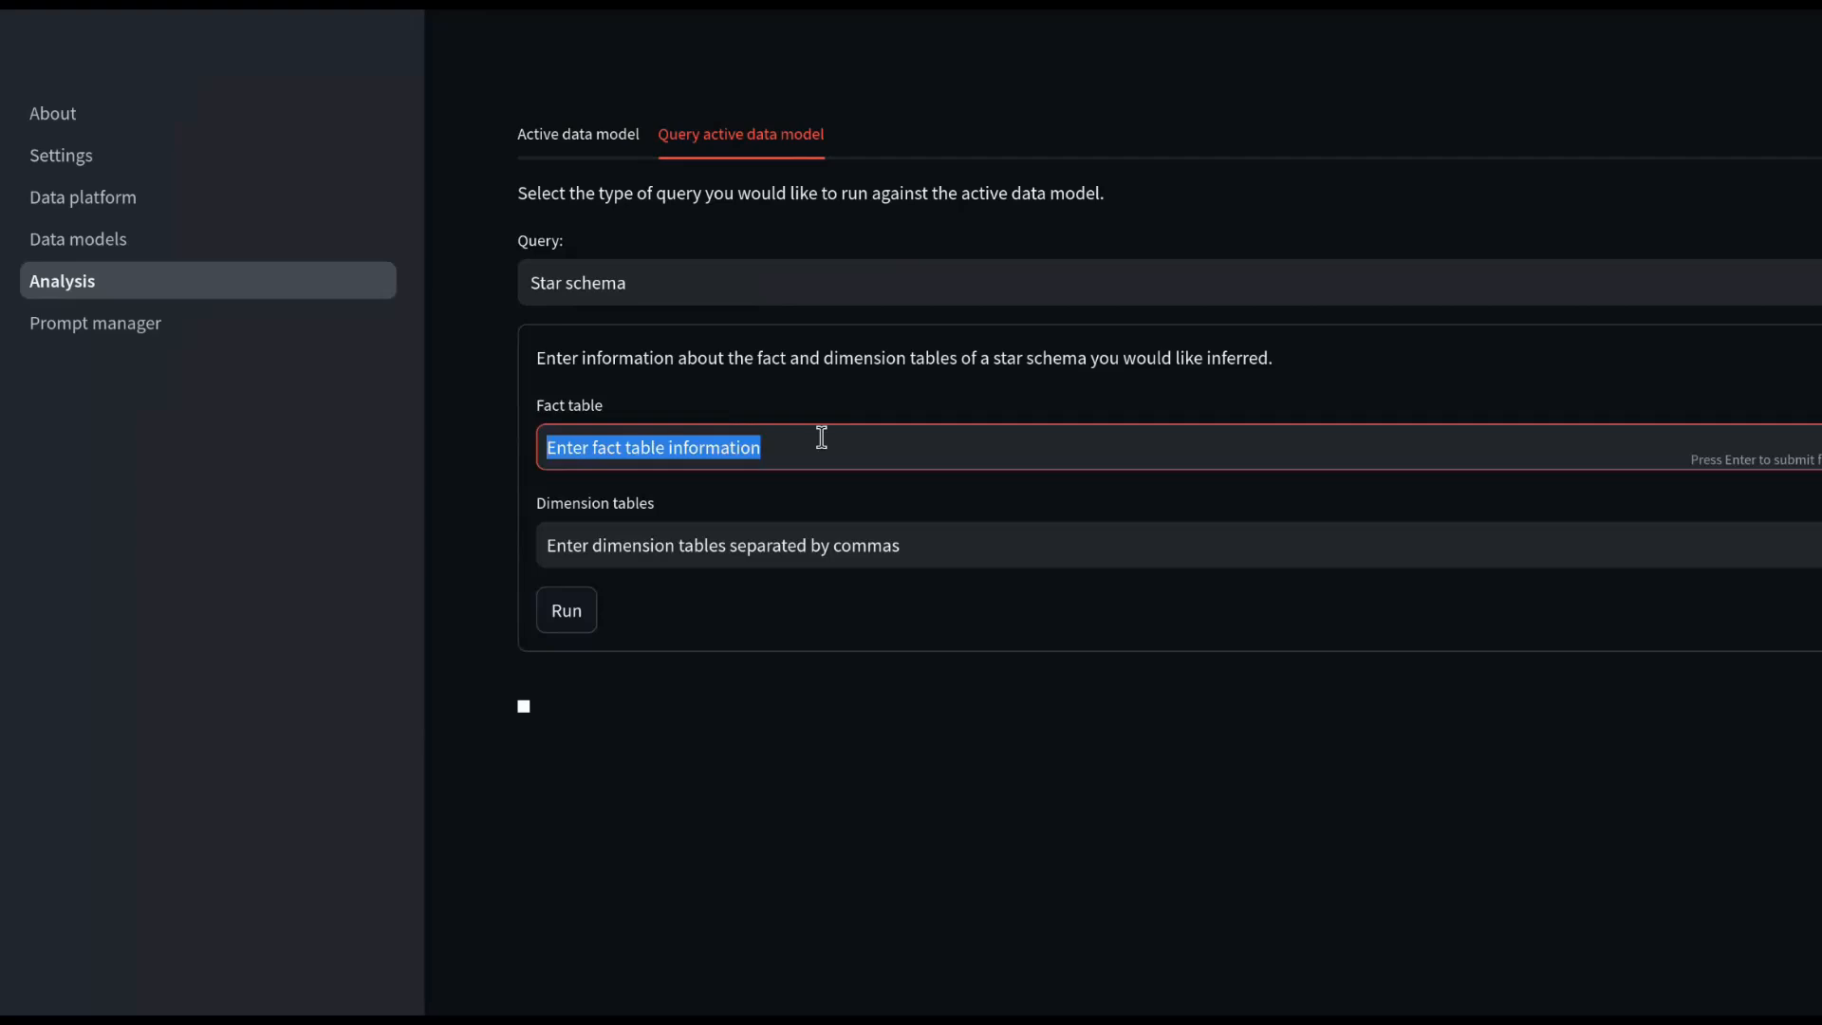
{"action": "type", "text": "granu"}
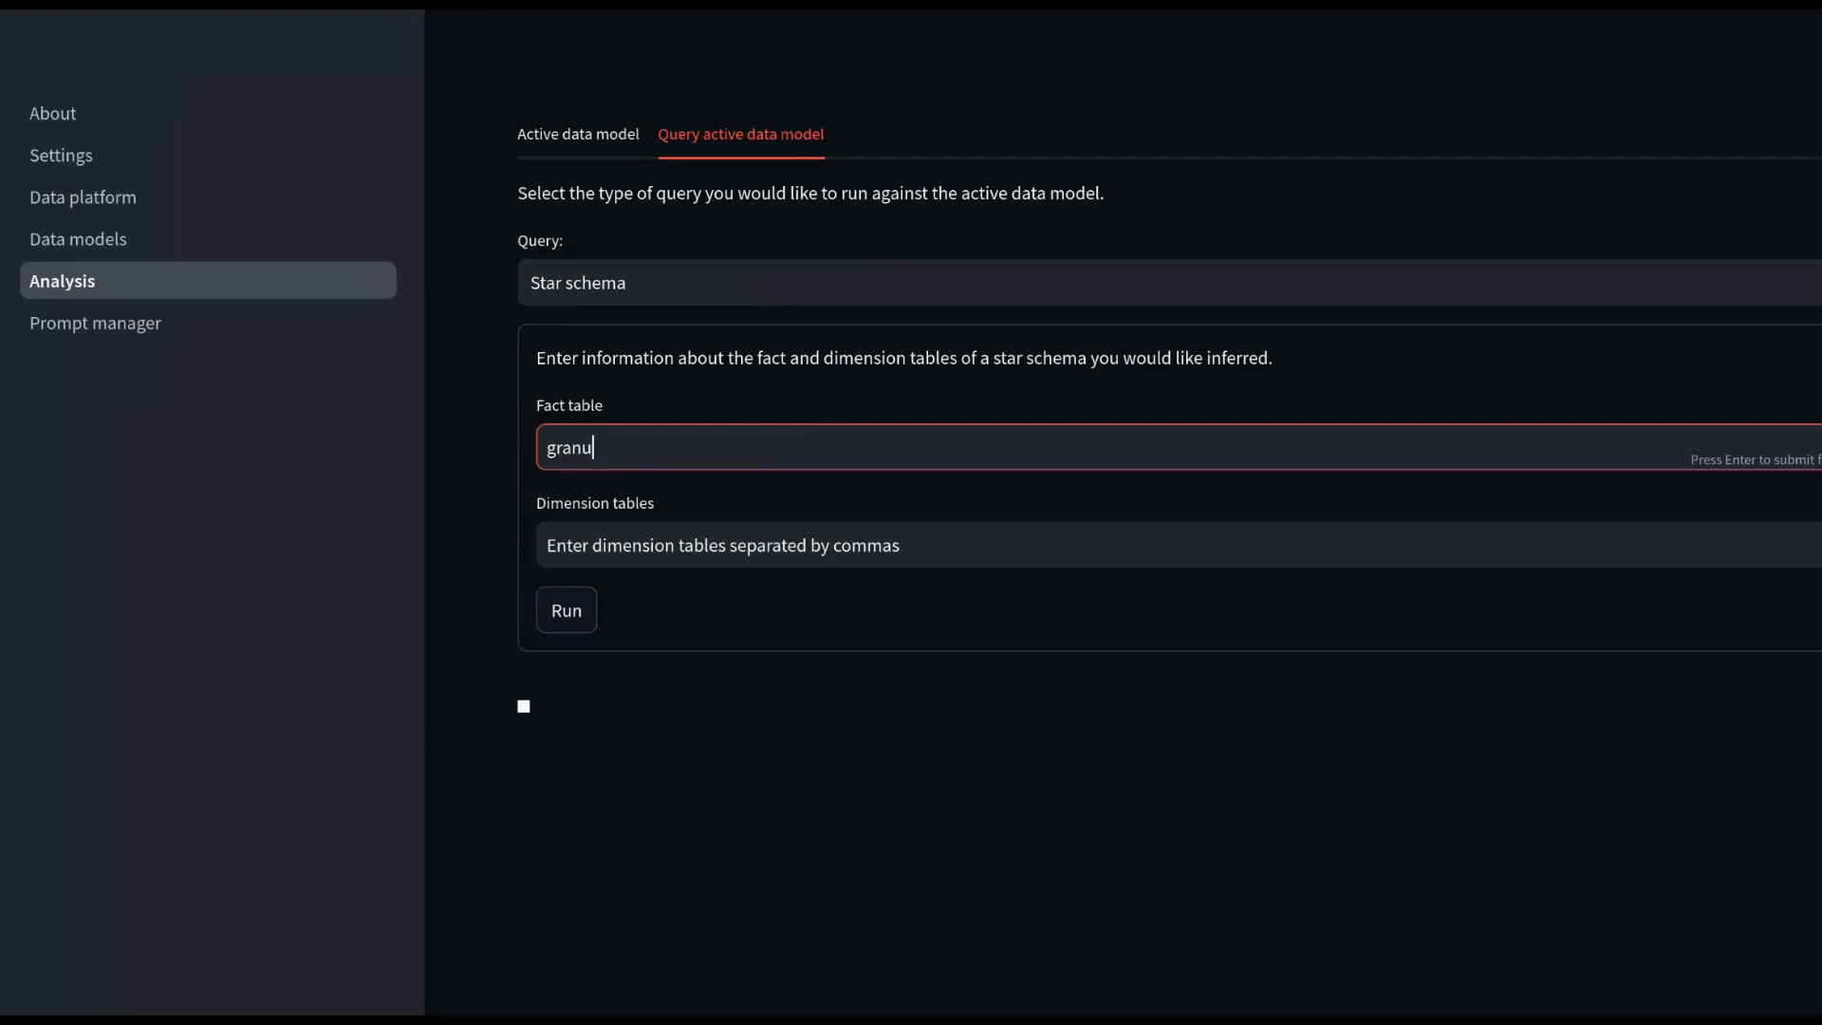
{"action": "type", "text": "larity of individual sales"}
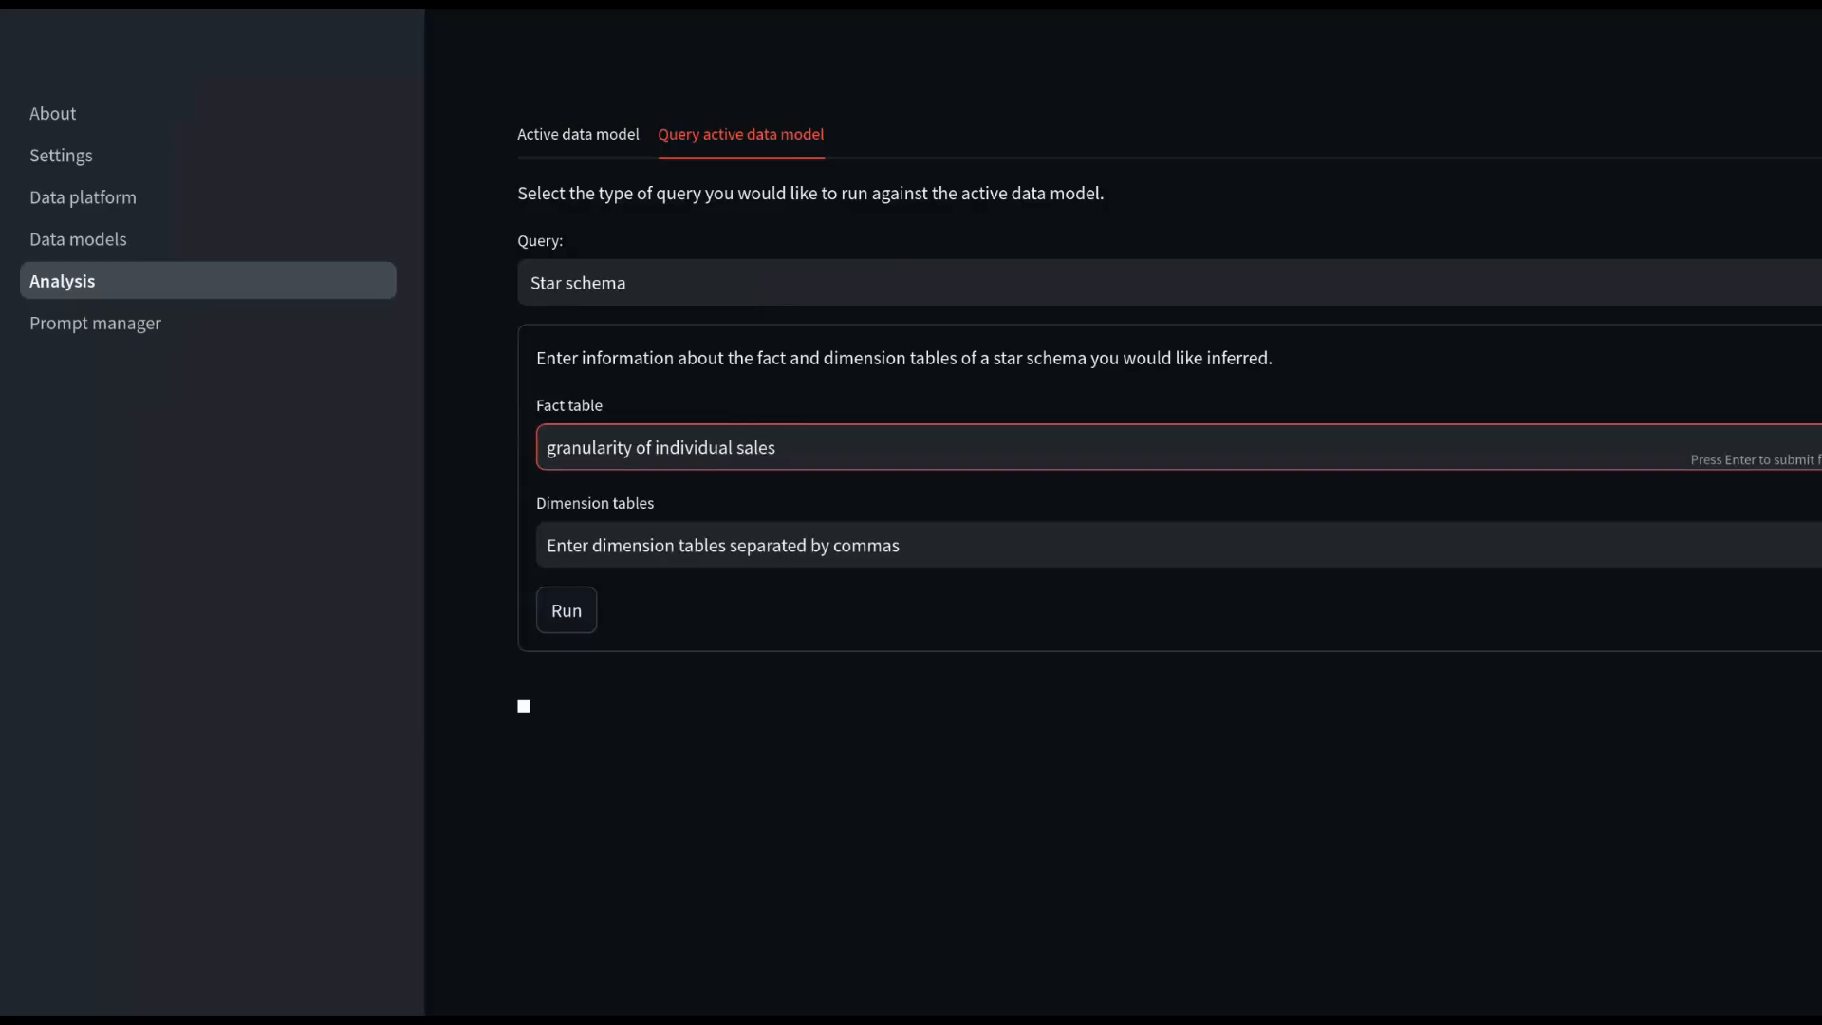
Set the dimension tables to "date of order, product information, employee information, customer information, vendor information" and run the star schema query
{"action": "left_click", "coordinate": [949, 555]}
{"action": "double_click", "coordinate": [949, 556]}
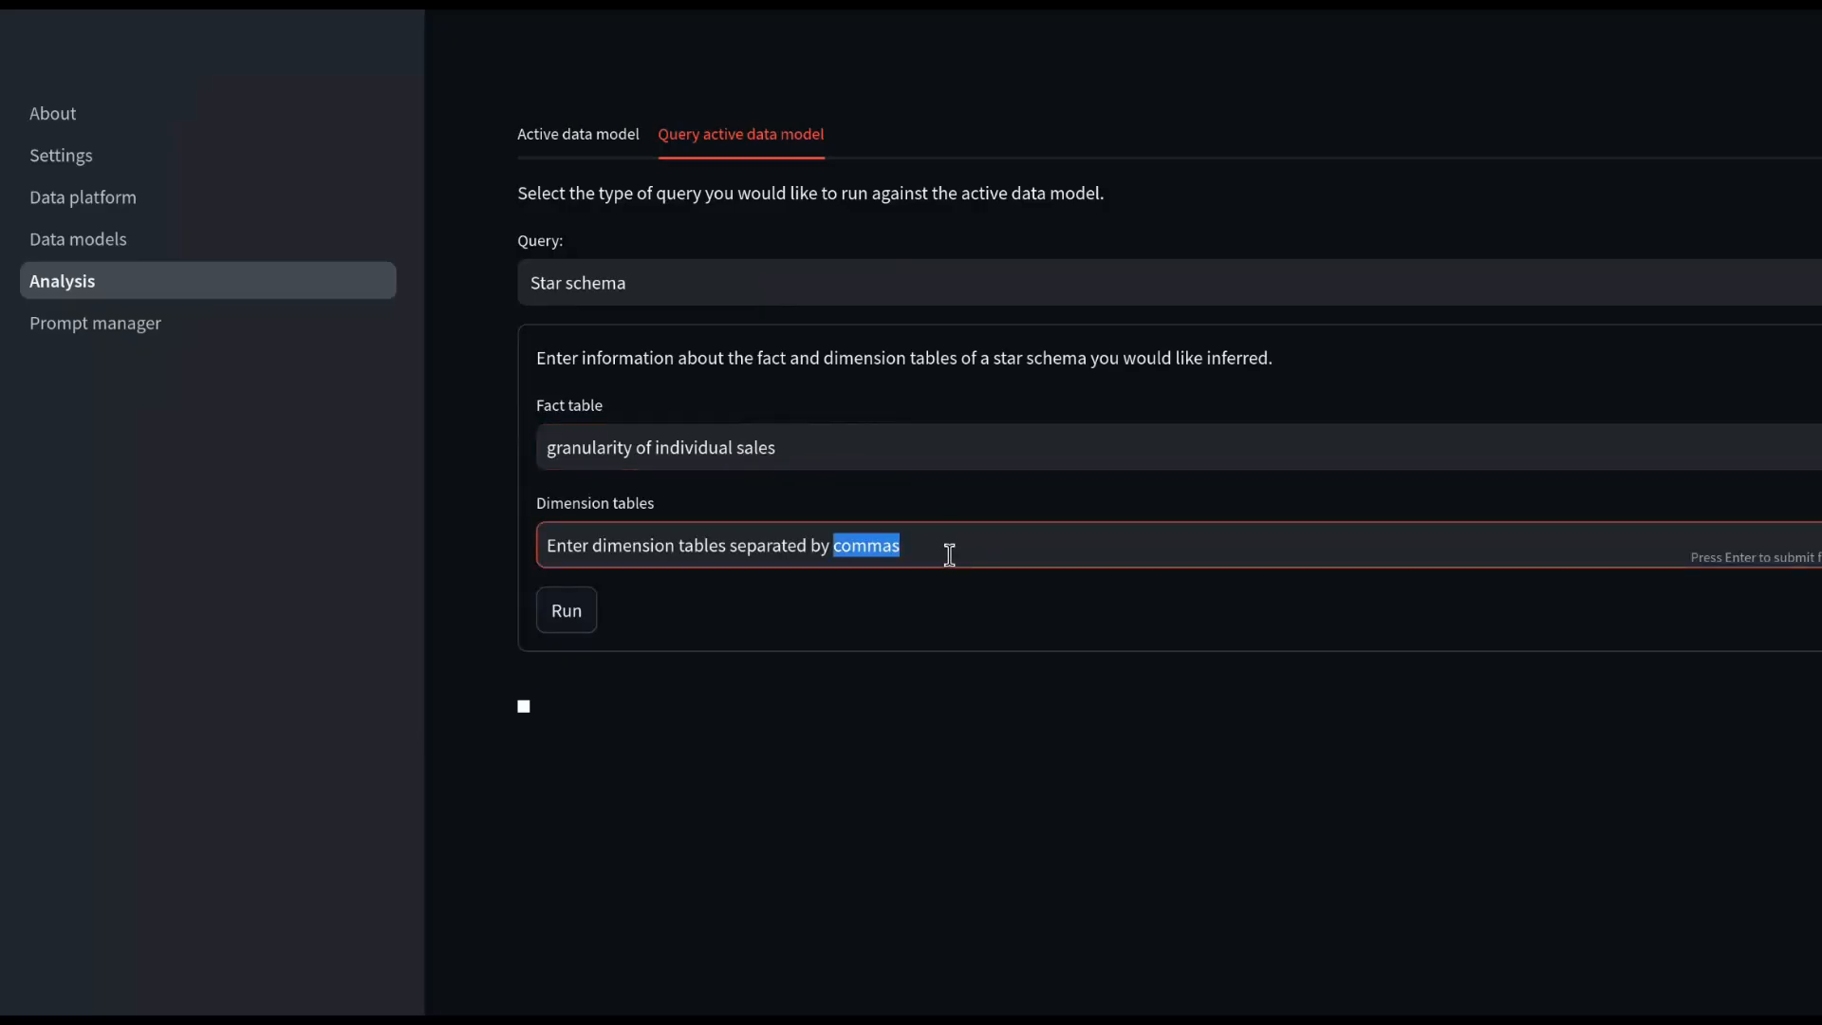
{"action": "key", "text": "ctrl+a"}
{"action": "type", "text": "date opf order"}
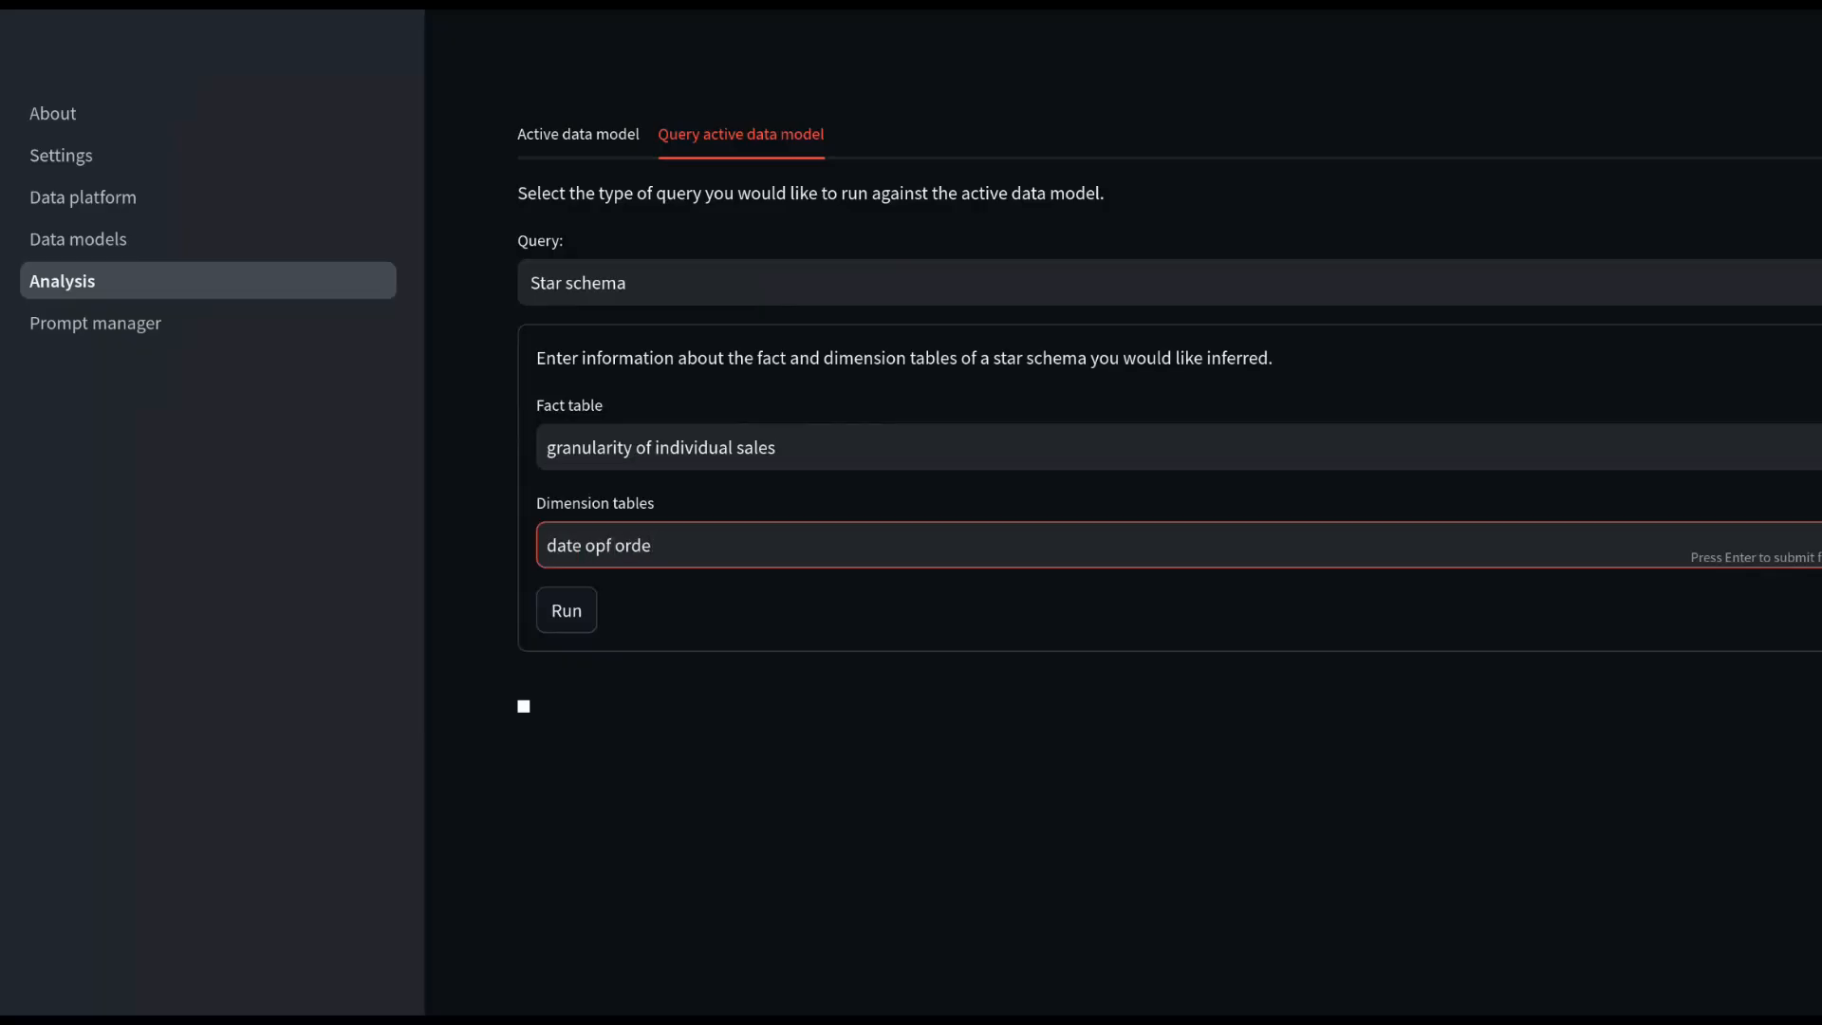
{"action": "key", "text": "BackSpace"}
{"action": "key", "text": "BackSpace"}
{"action": "key", "text": "BackSpace"}
{"action": "key", "text": "BackSpace"}
{"action": "key", "text": "BackSpace"}
{"action": "key", "text": "BackSpace"}
{"action": "key", "text": "BackSpace"}
{"action": "type", "text": "f order, product information"}
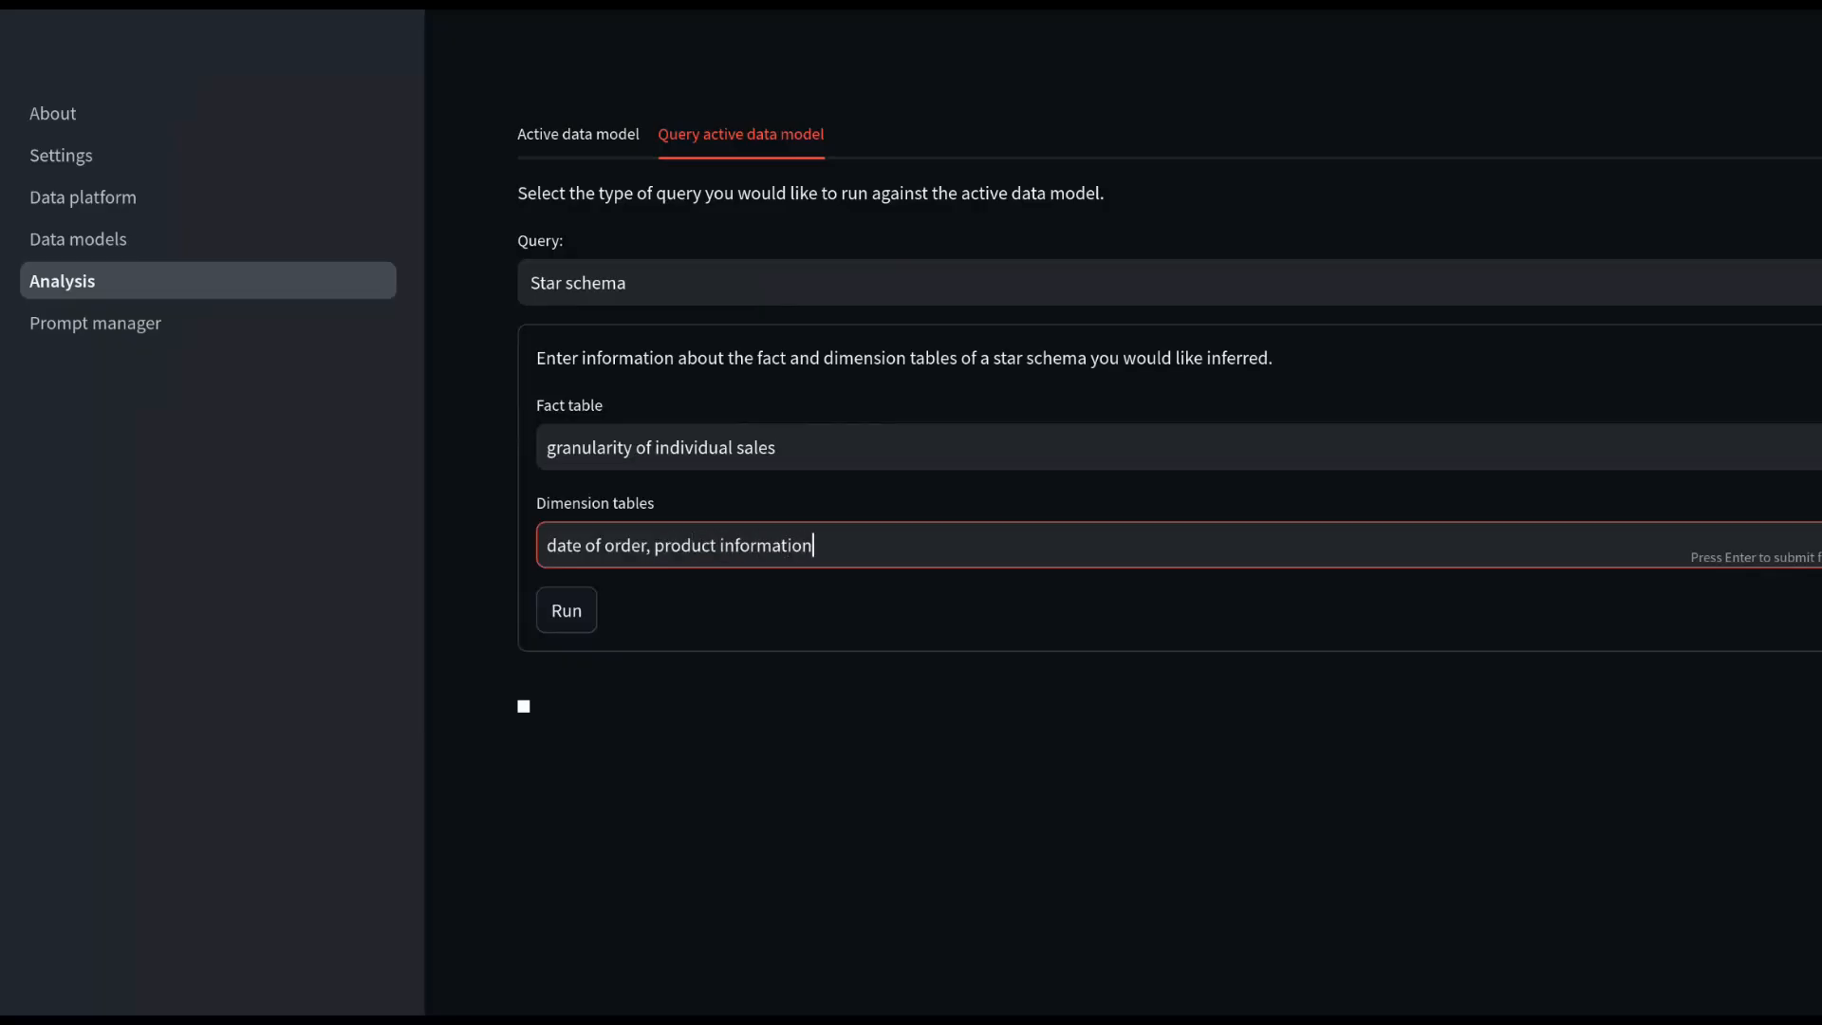
{"action": "type", "text": ", employee ion"}
{"action": "key", "text": "BackSpace"}
{"action": "key", "text": "BackSpace"}
{"action": "type", "text": "nformation,"}
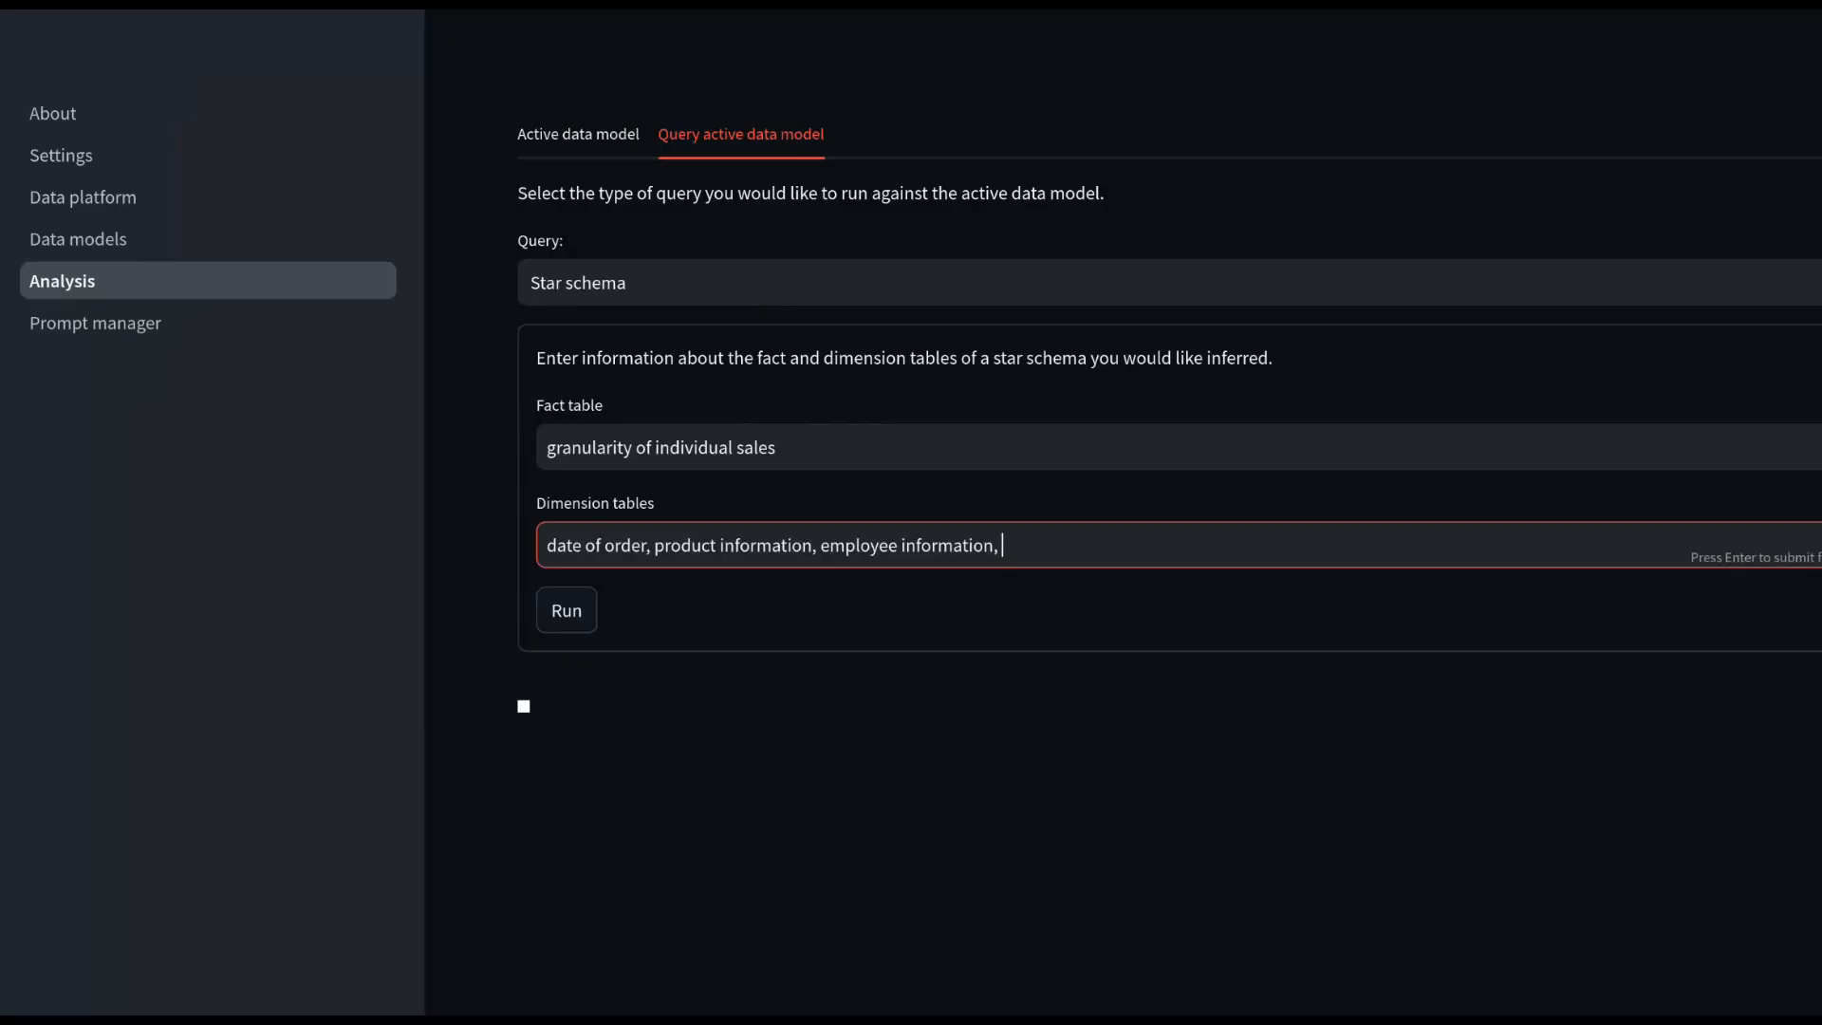
{"action": "type", "text": " customer information"}
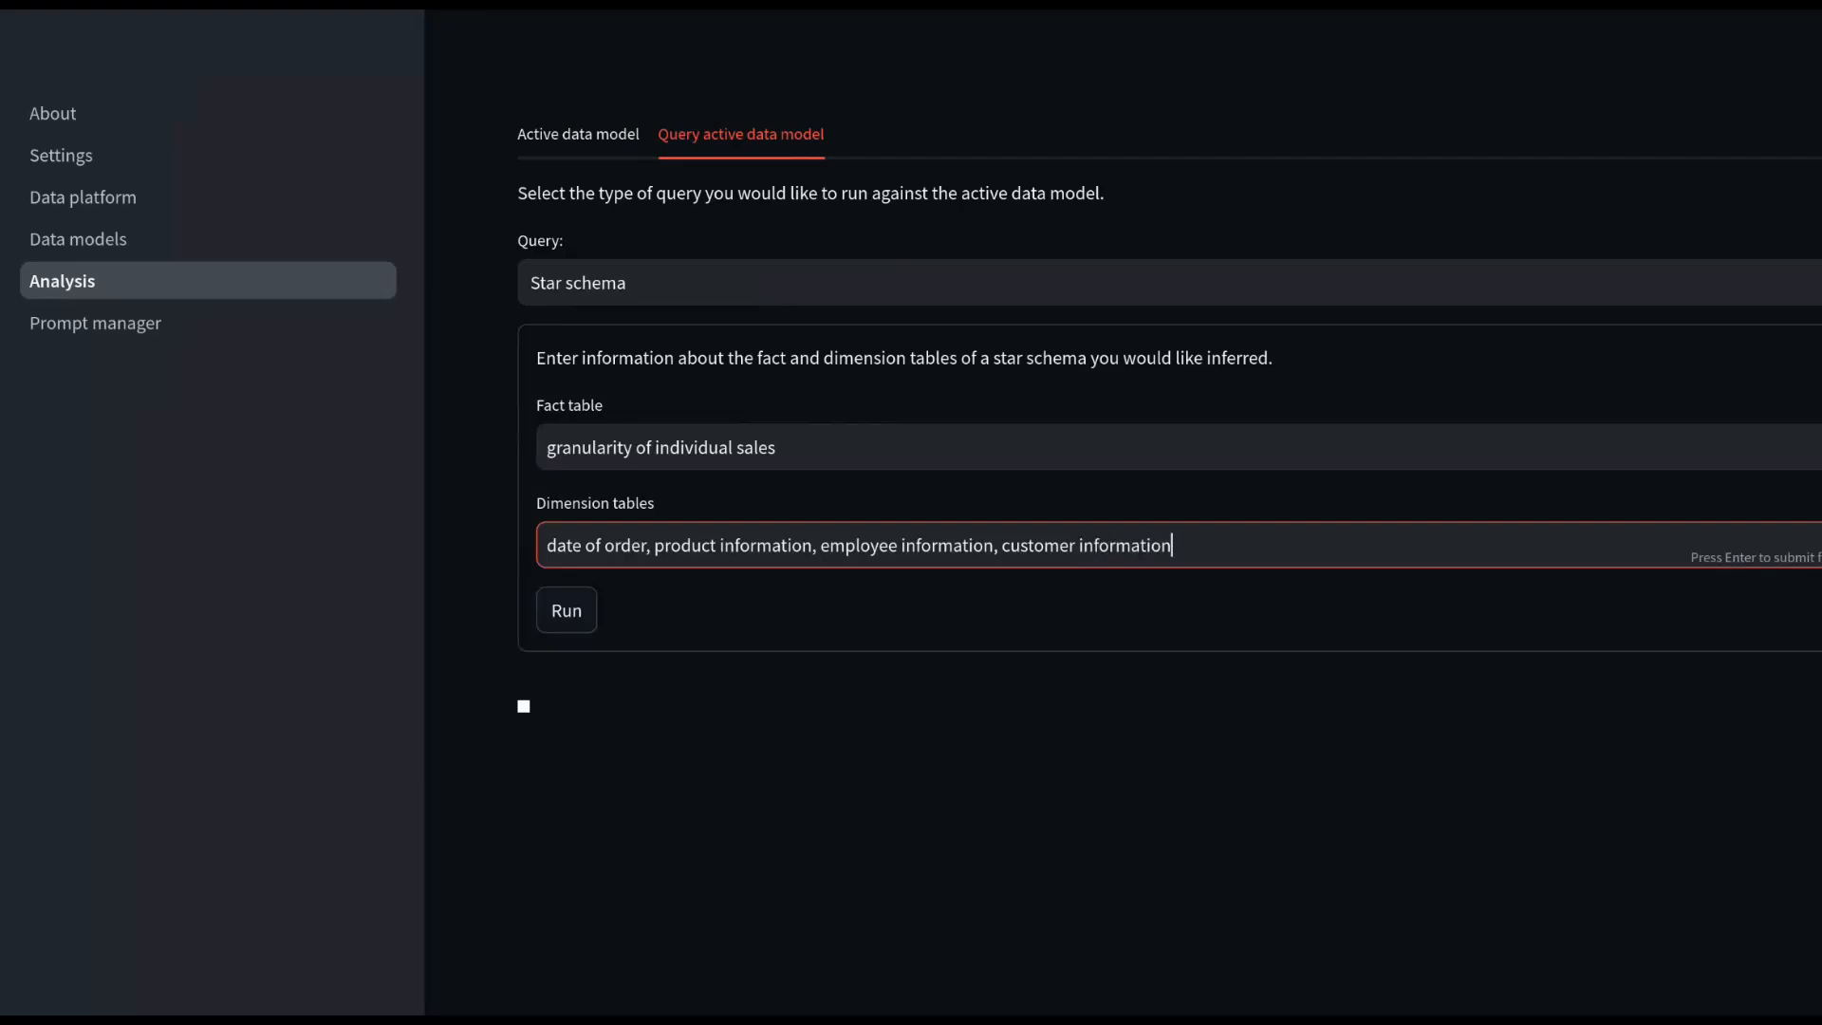
{"action": "type", "text": ", vendor information"}
{"action": "left_click", "coordinate": [566, 612]}
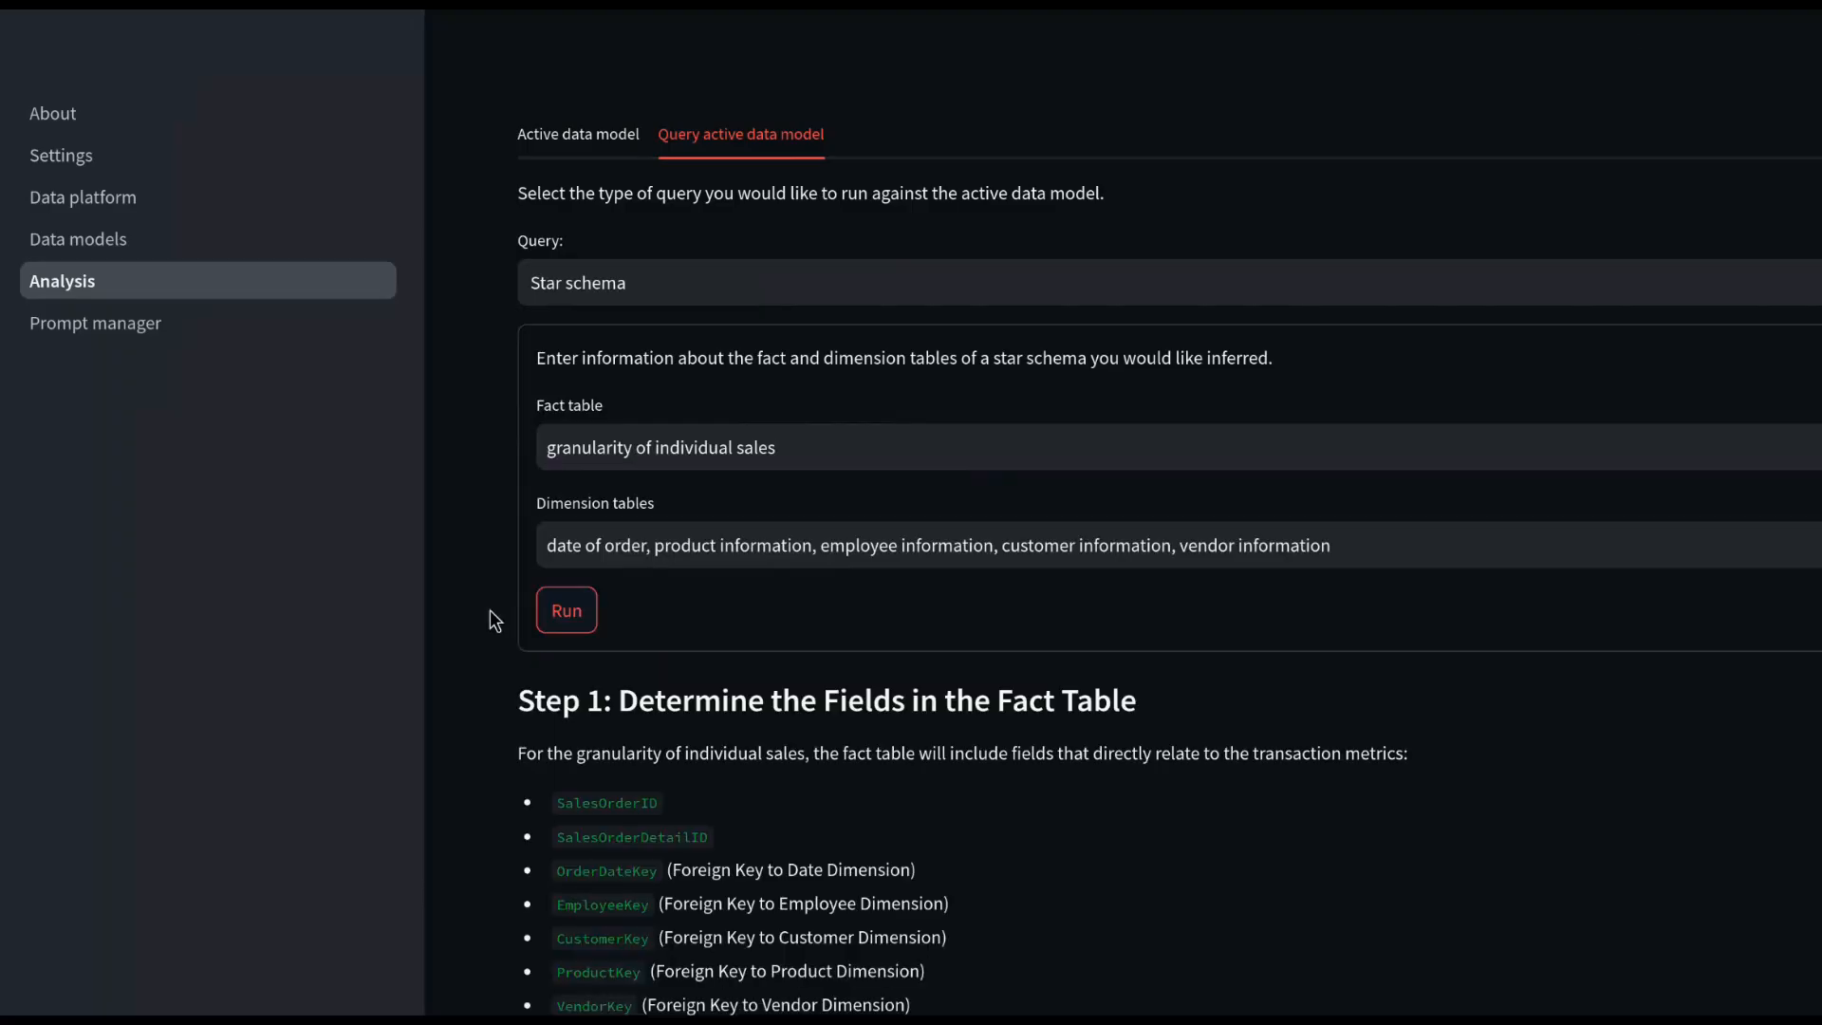
Read through the generated star schema's fact table fields, dimension table fields and the joins between them
{"action": "scroll", "coordinate": [546, 611], "scroll_direction": "down", "scroll_amount": 5}
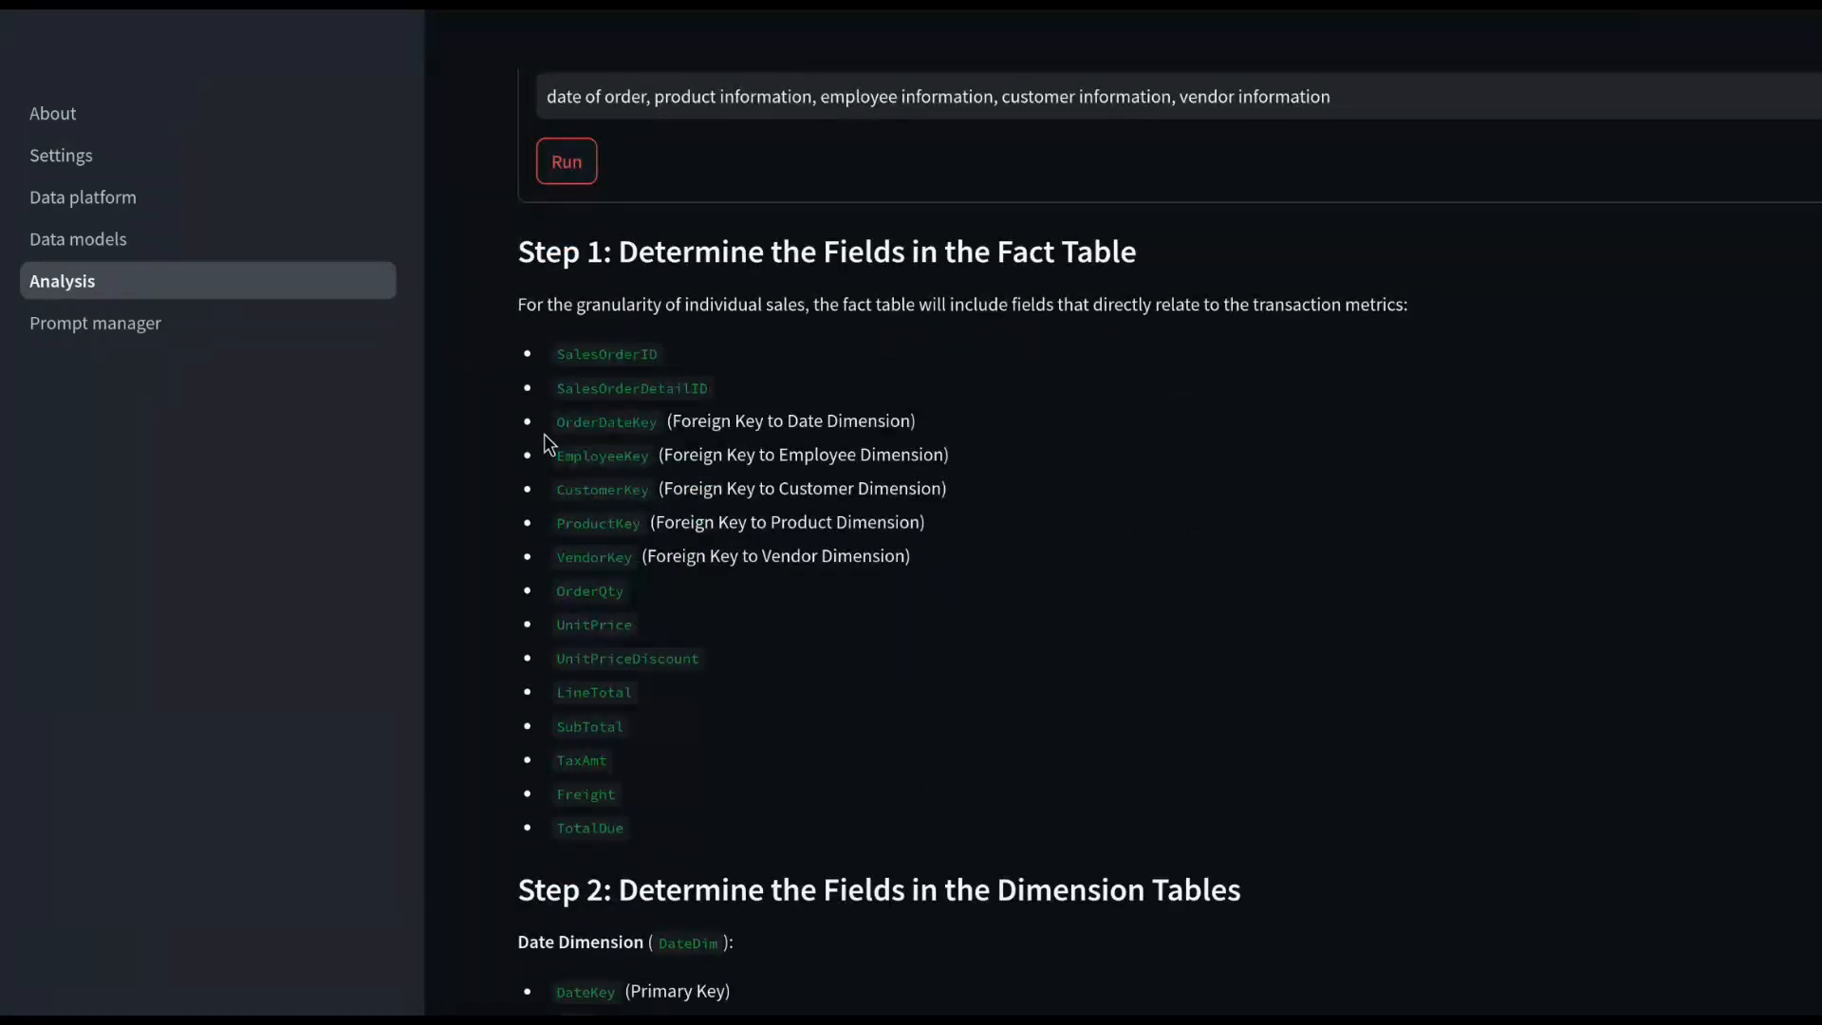
{"action": "scroll", "coordinate": [981, 434], "scroll_direction": "down", "scroll_amount": 3}
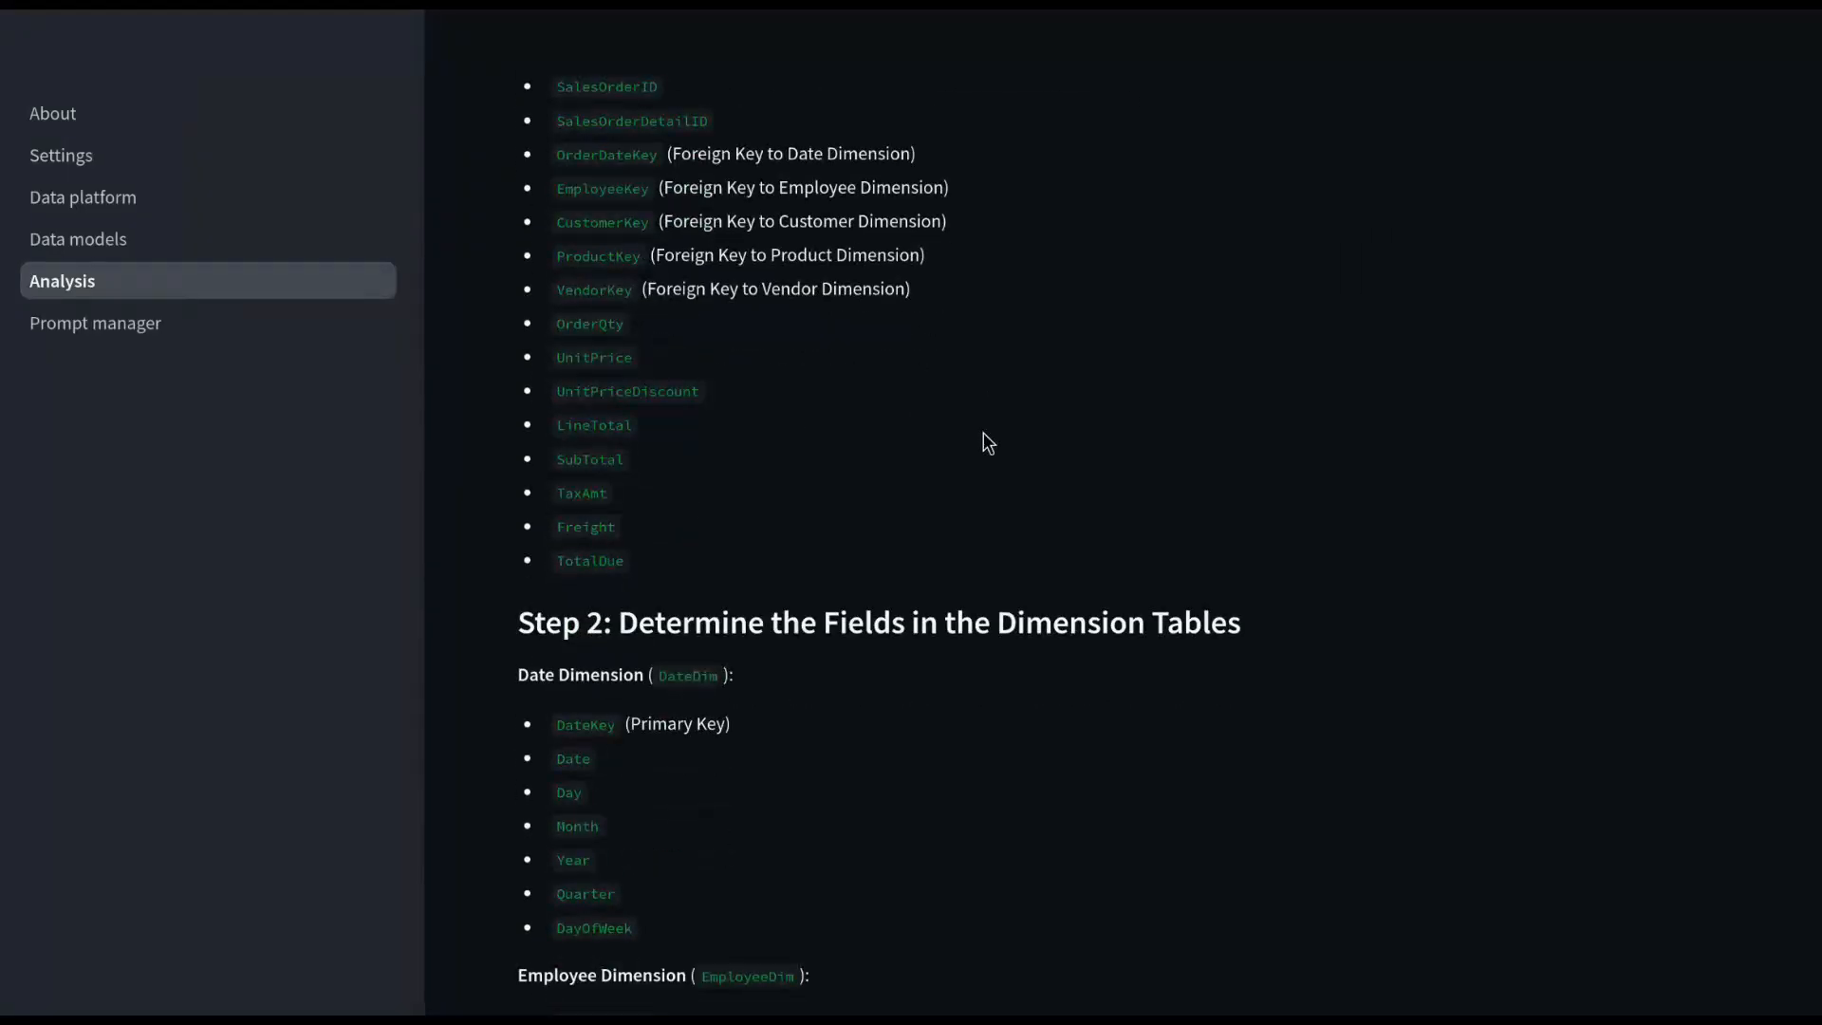
{"action": "scroll", "coordinate": [987, 443], "scroll_direction": "up", "scroll_amount": 2}
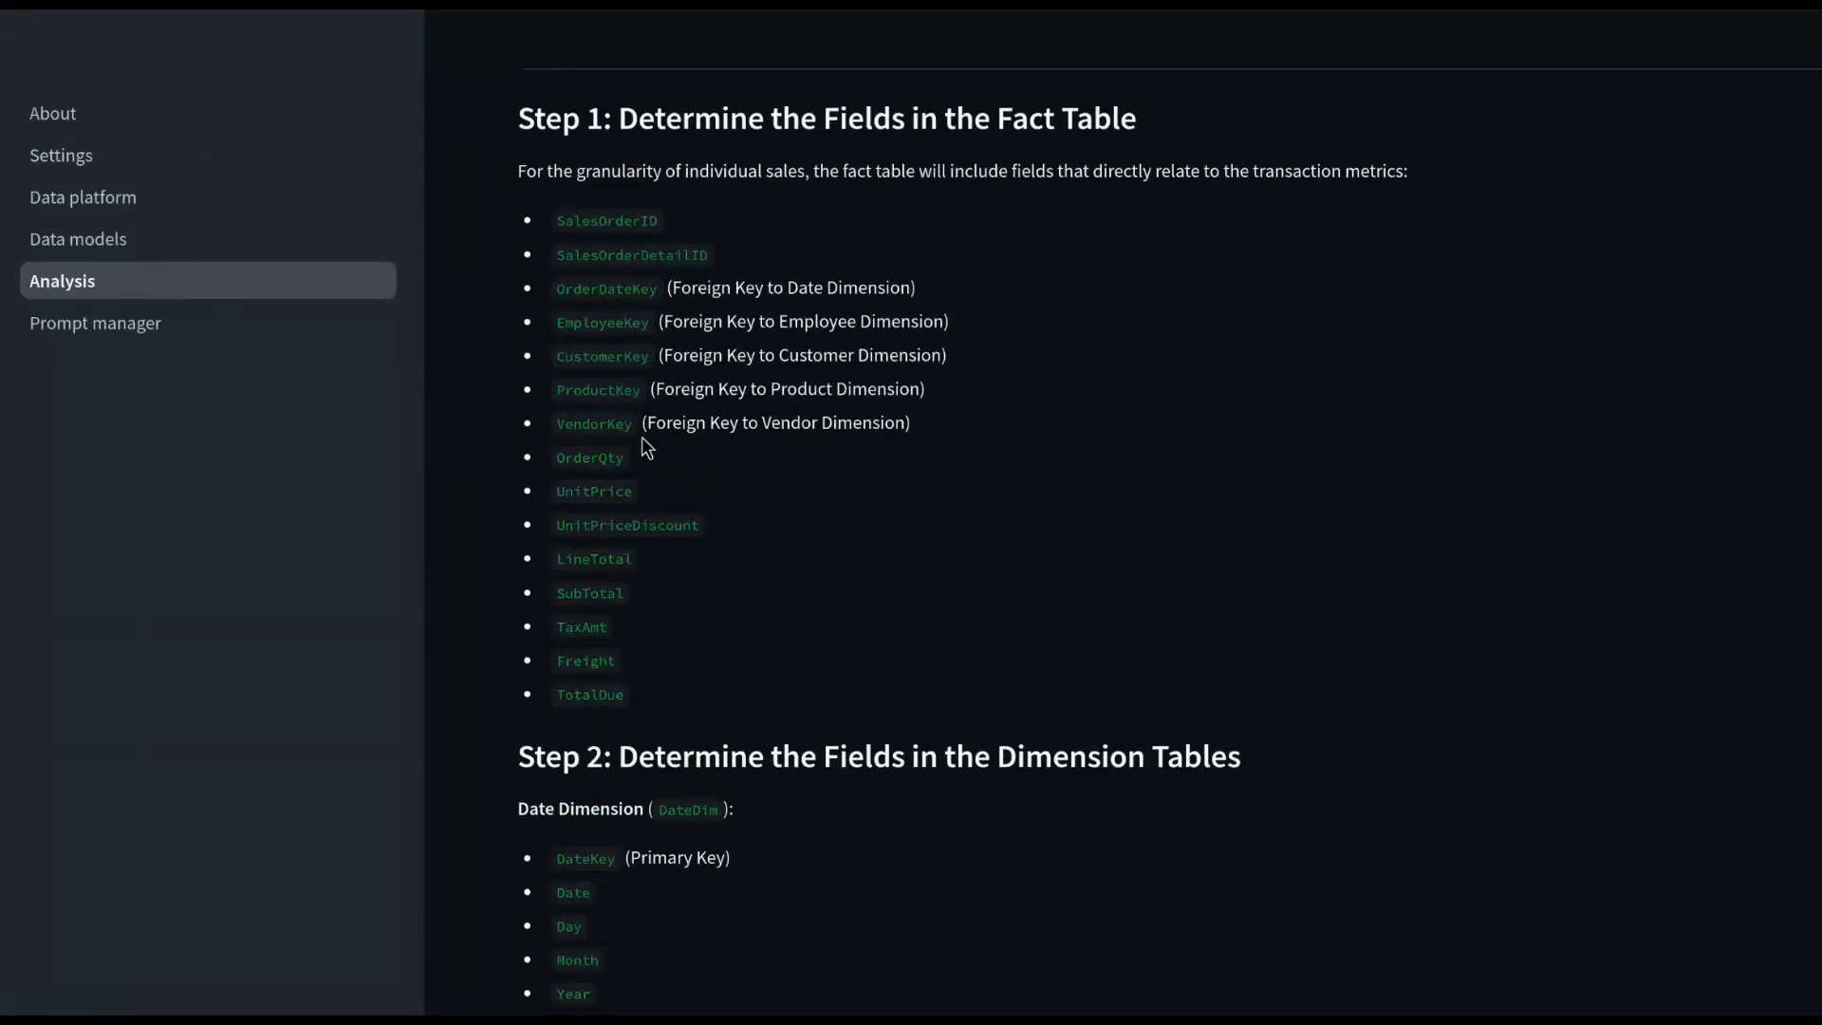
{"action": "scroll", "coordinate": [857, 567], "scroll_direction": "down", "scroll_amount": 5}
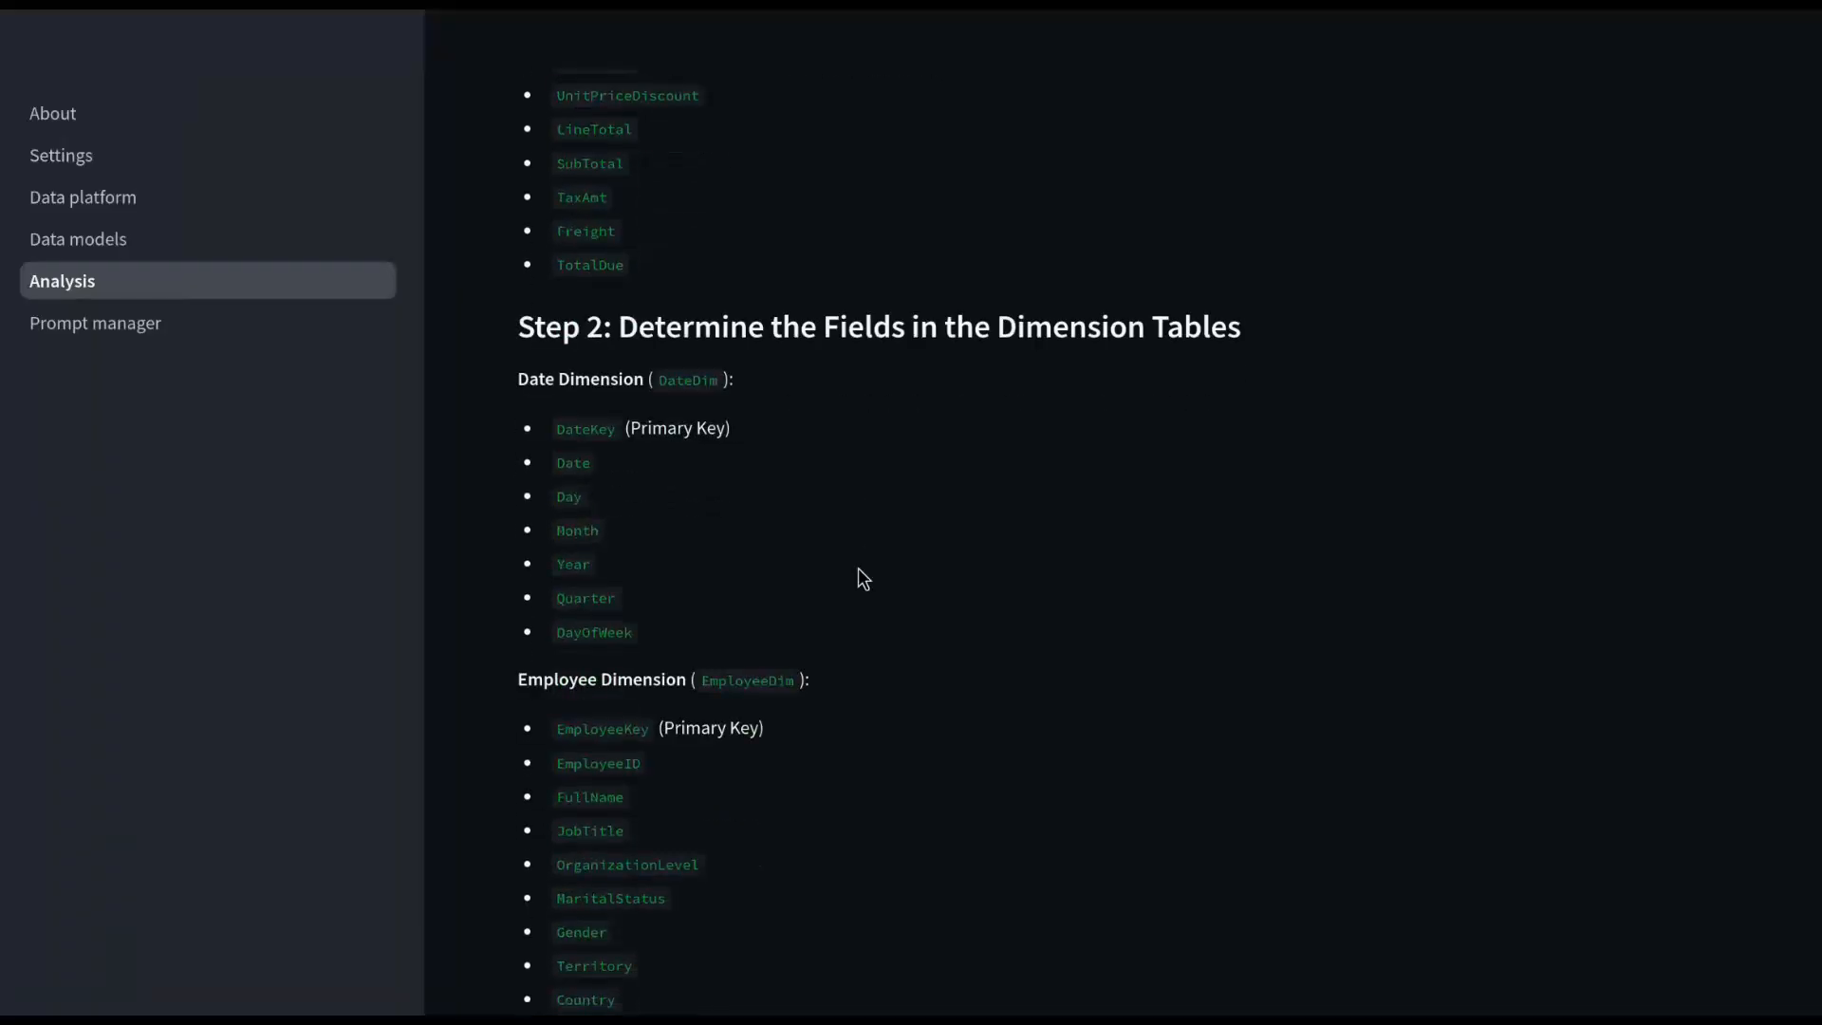
{"action": "scroll", "coordinate": [953, 508], "scroll_direction": "down", "scroll_amount": 10}
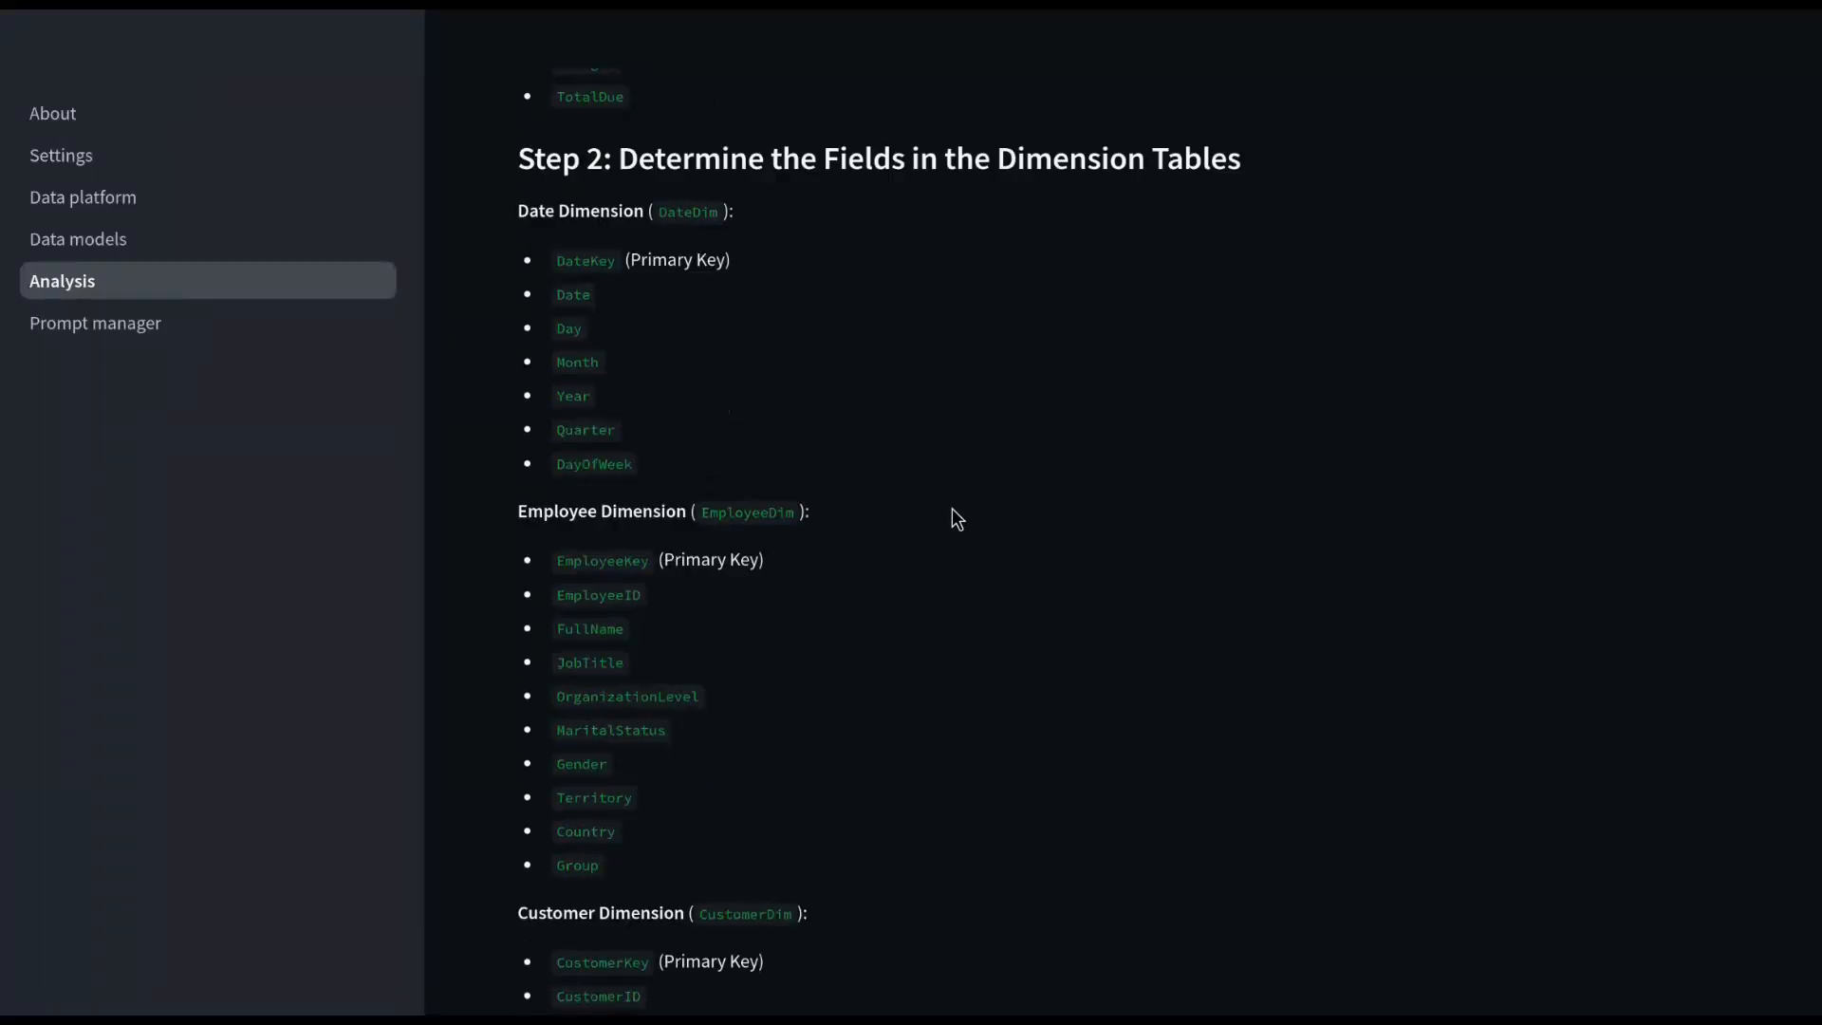
{"action": "scroll", "coordinate": [957, 519], "scroll_direction": "down", "scroll_amount": 8}
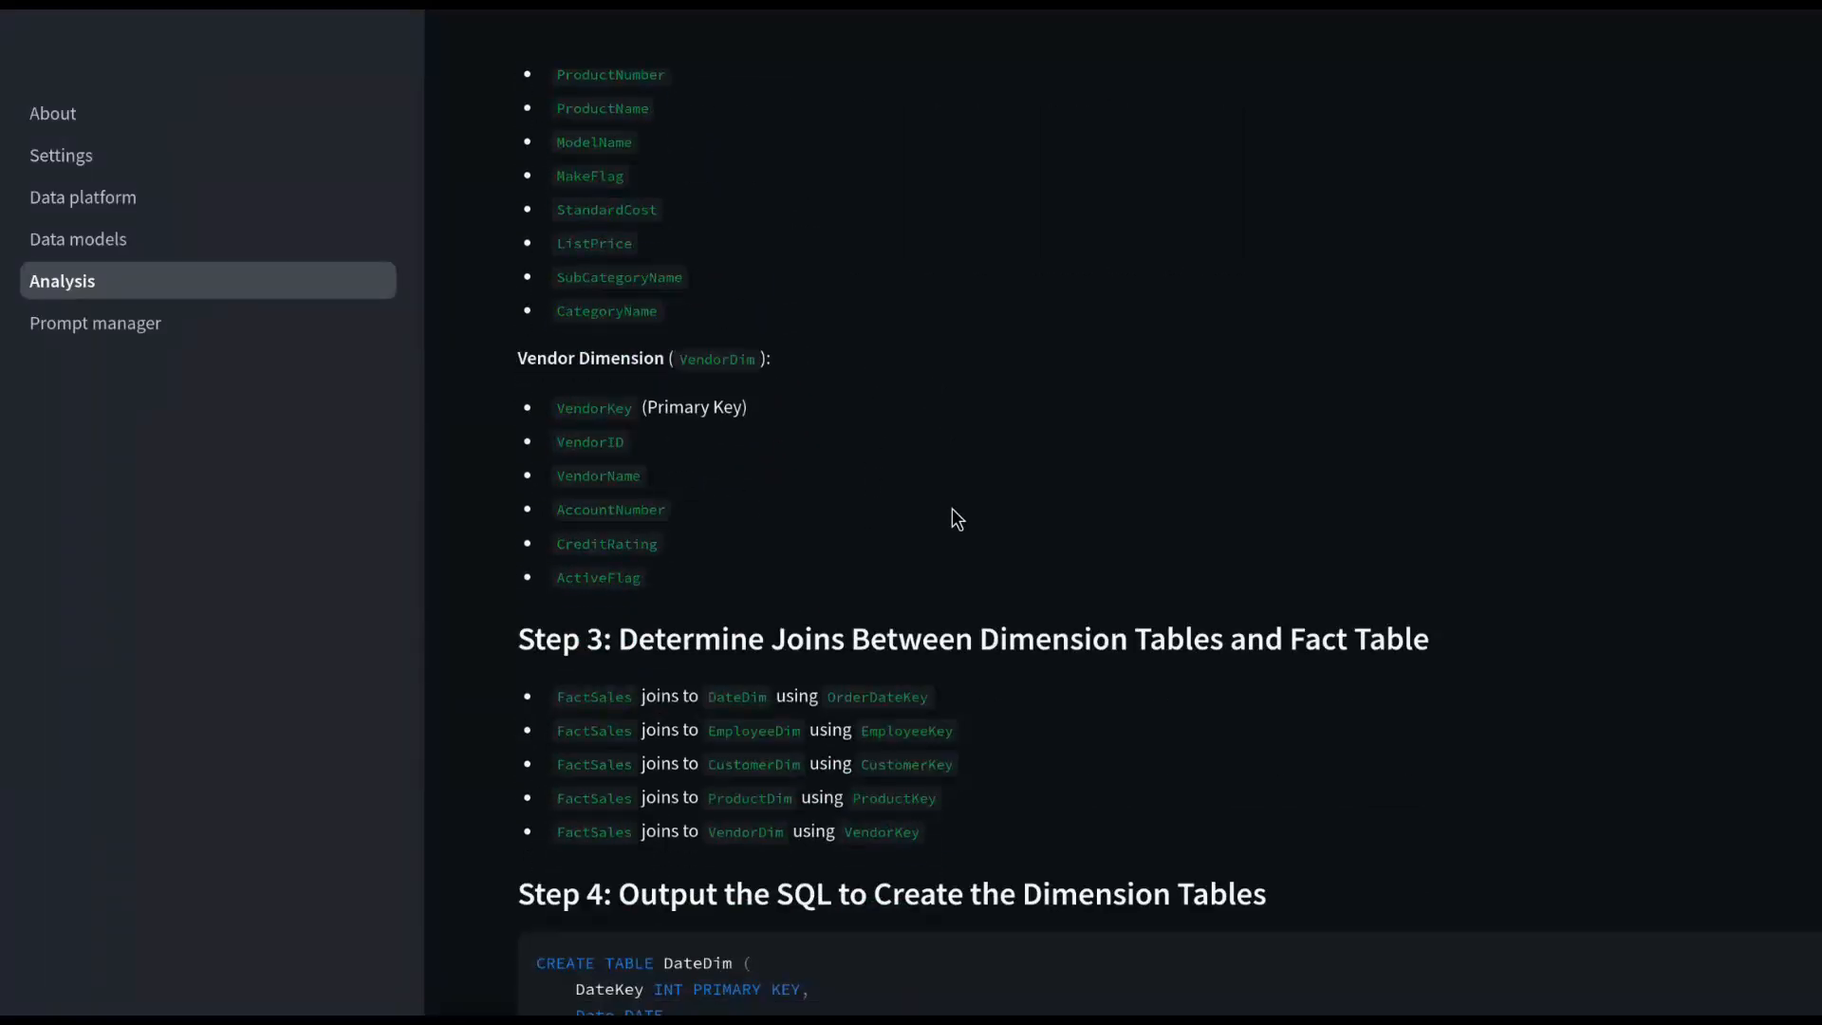
Review the generated SQL that creates the dimension and fact tables and populates the FactSales table from the base data model
{"action": "scroll", "coordinate": [978, 556], "scroll_direction": "down", "scroll_amount": 2}
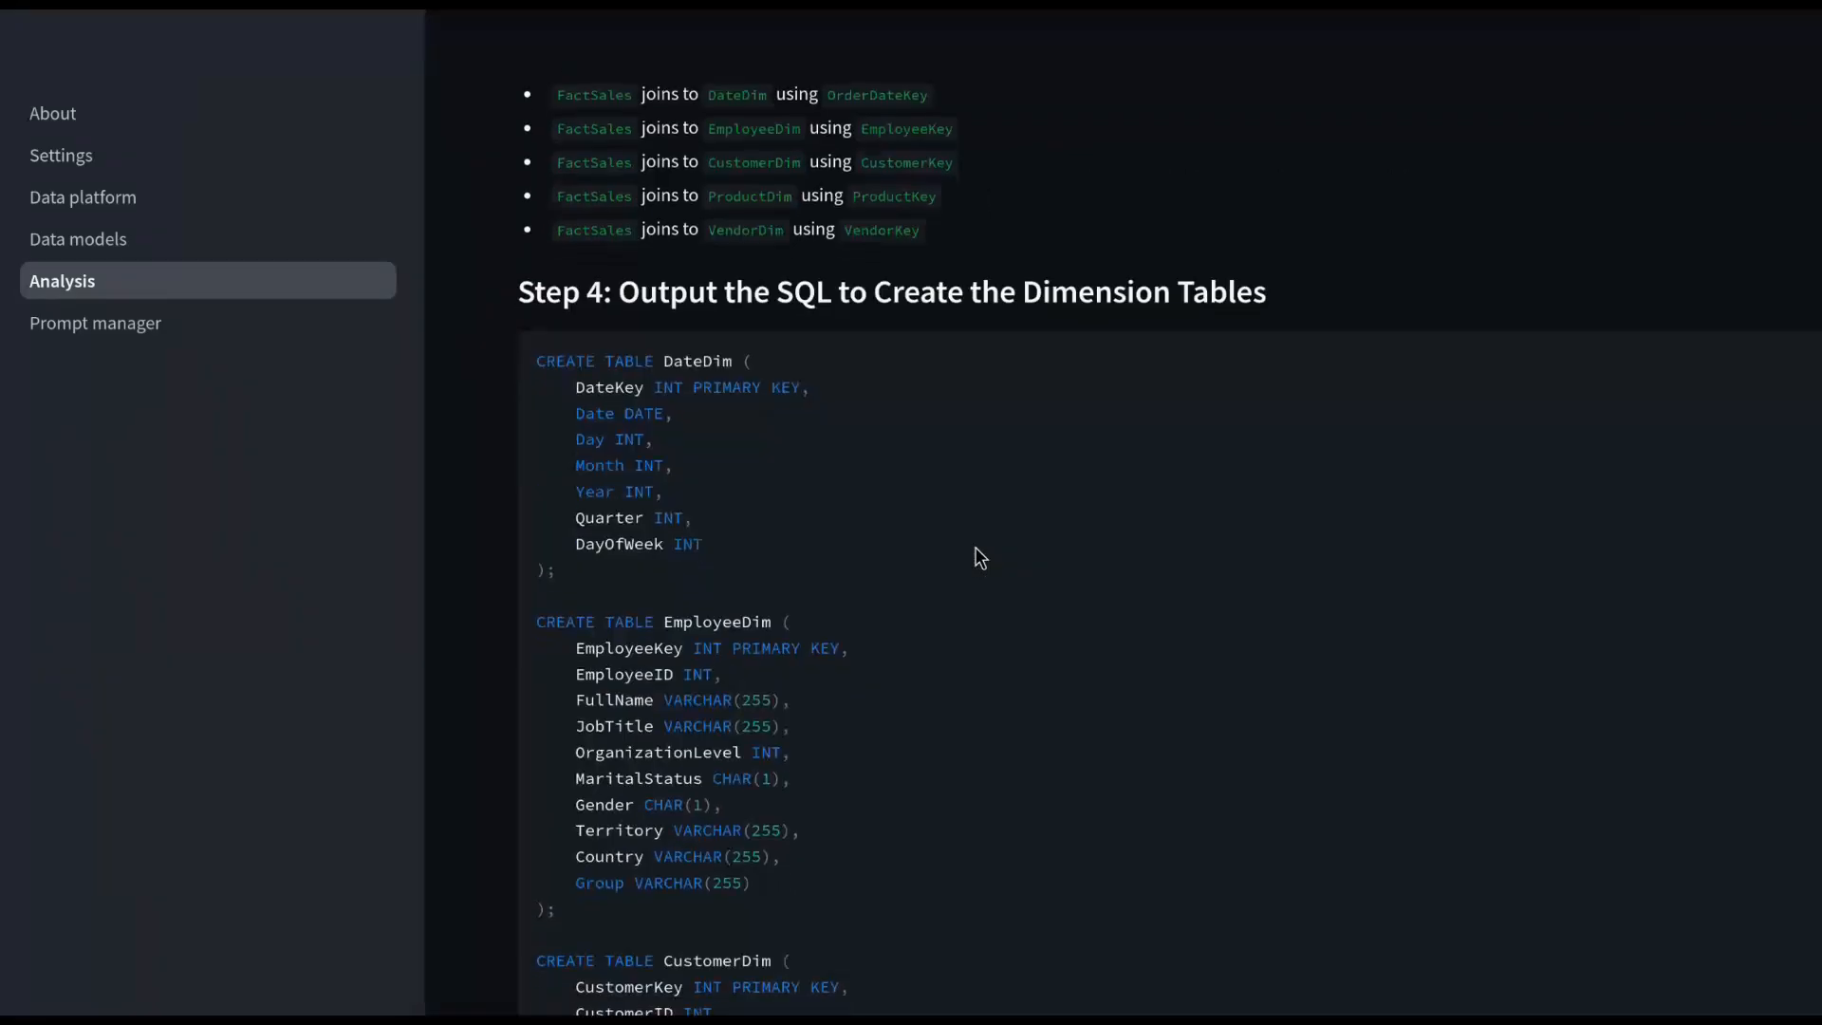
{"action": "scroll", "coordinate": [948, 601], "scroll_direction": "down", "scroll_amount": 8}
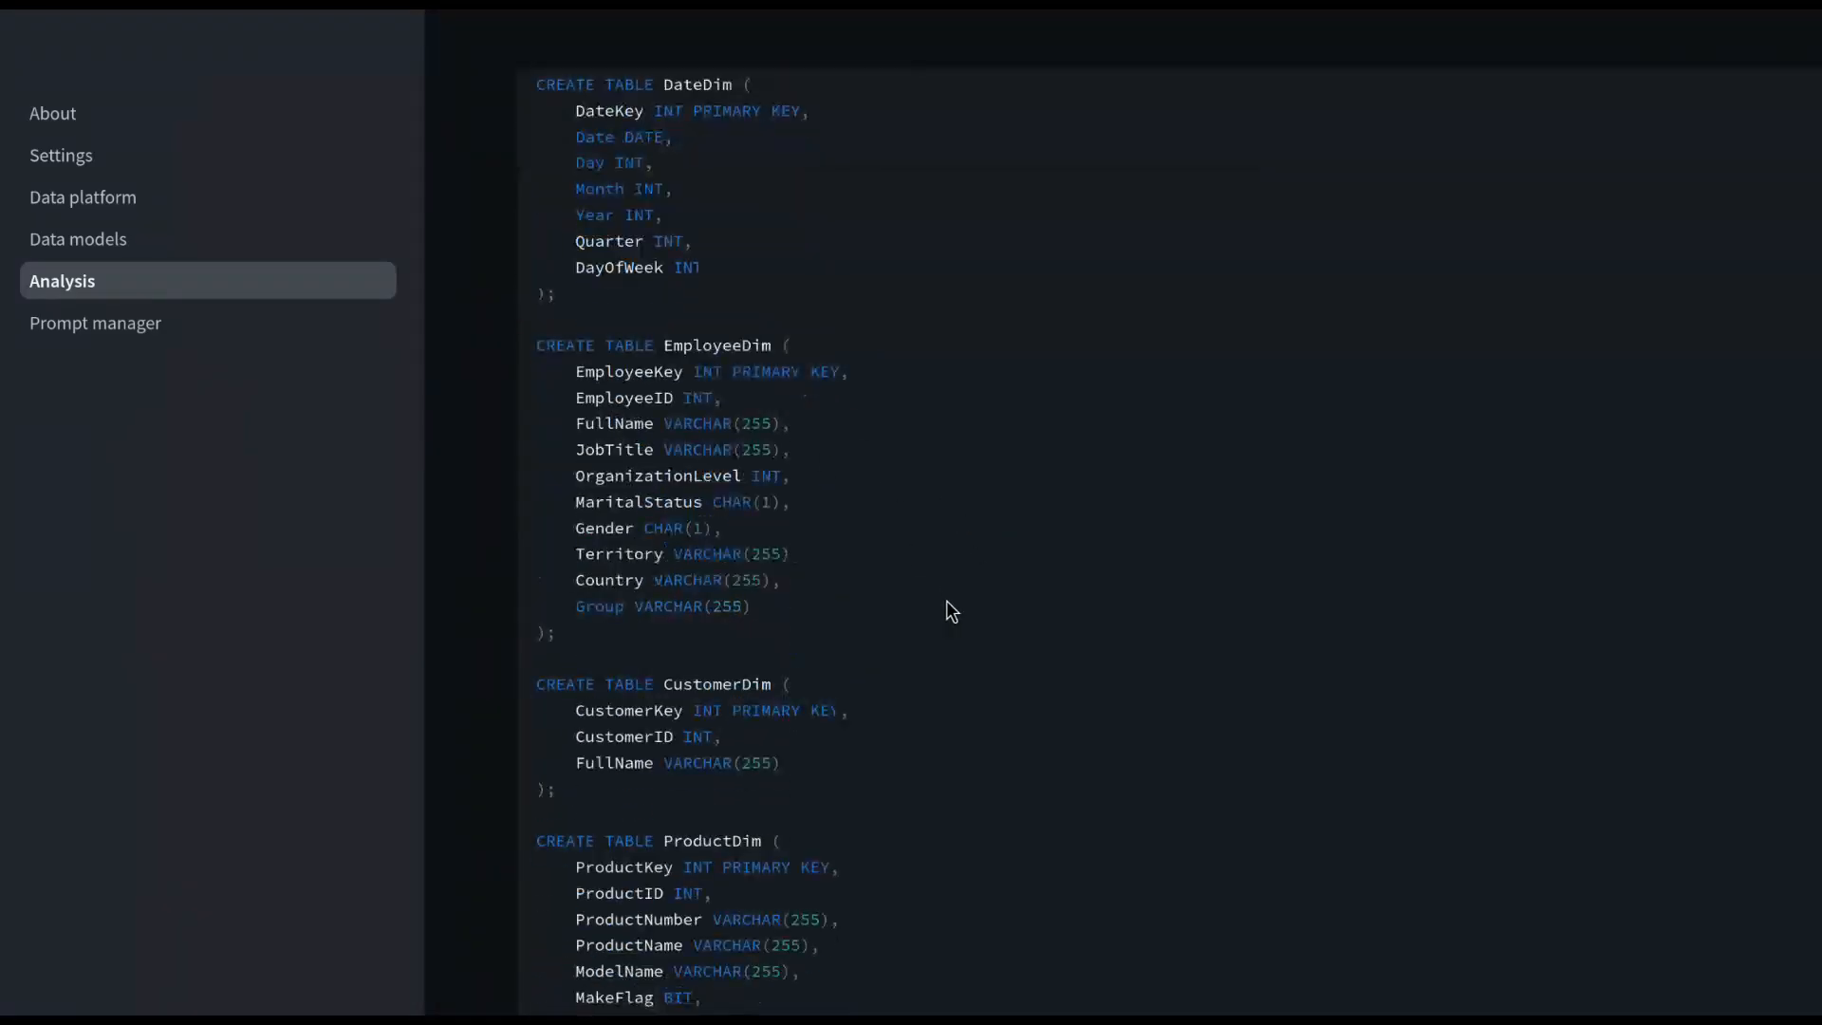
{"action": "scroll", "coordinate": [947, 612], "scroll_direction": "down", "scroll_amount": 2}
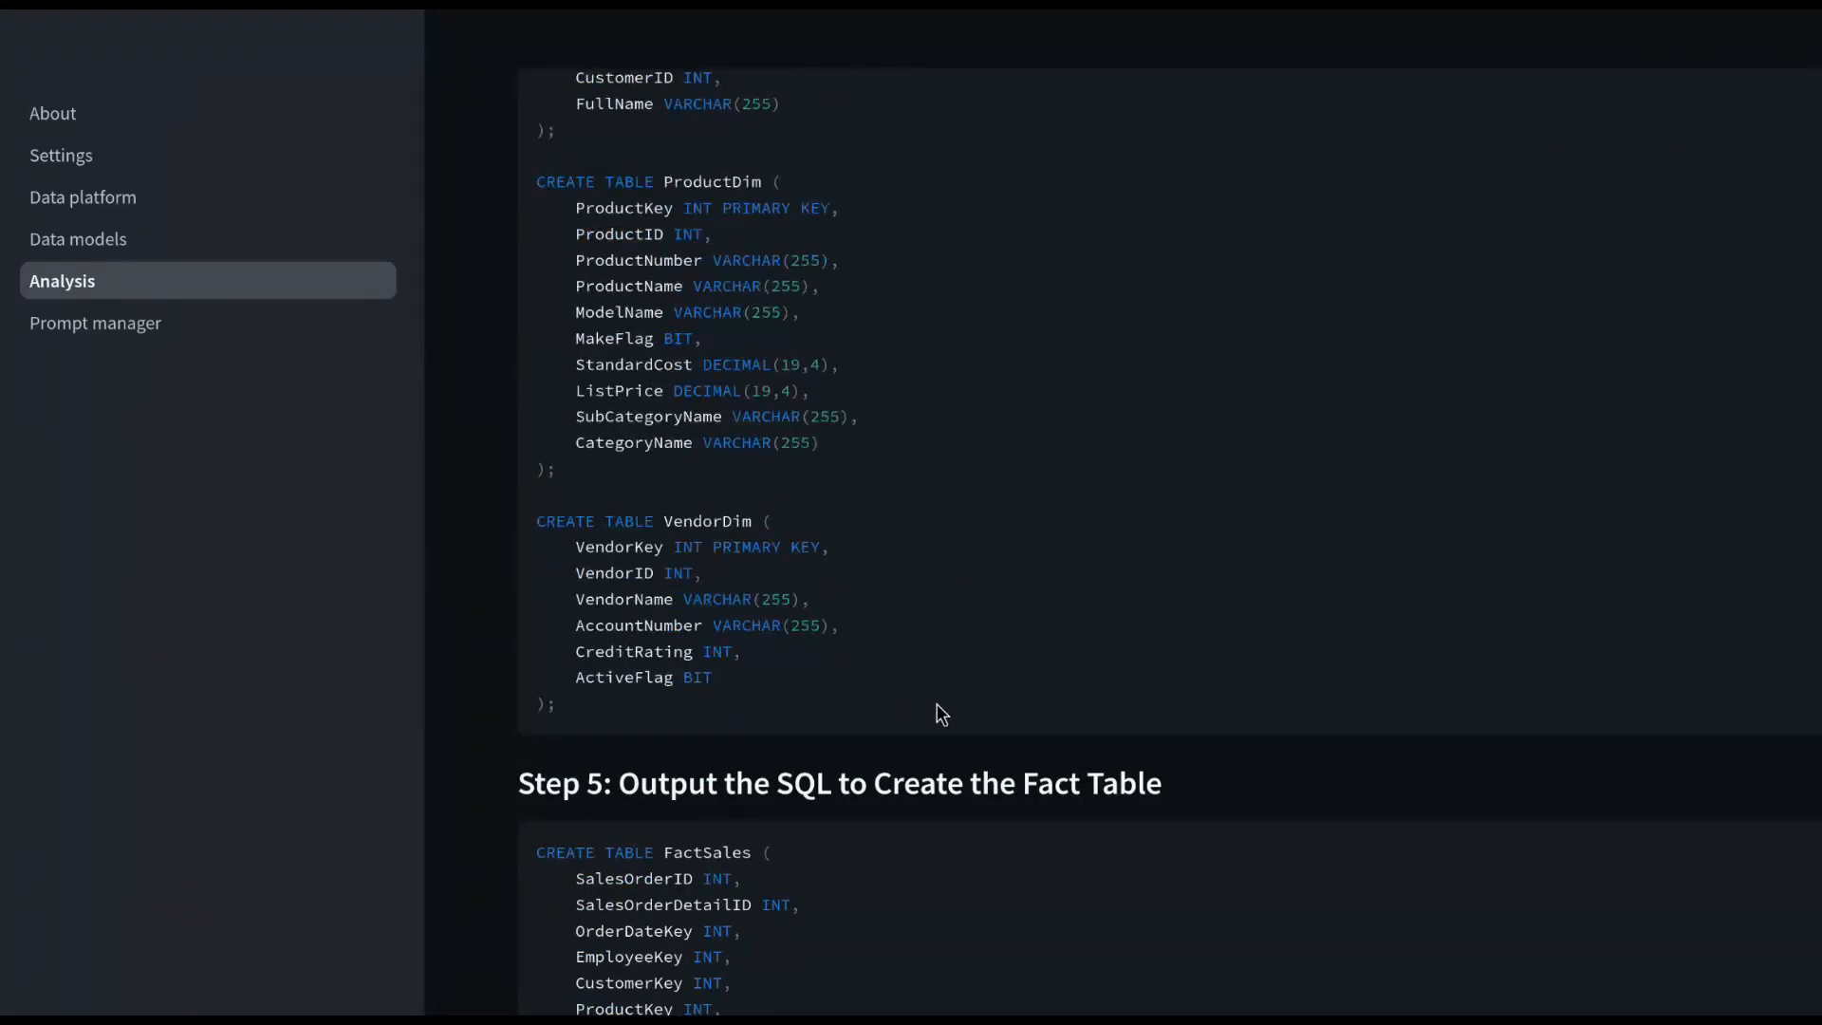
{"action": "scroll", "coordinate": [937, 707], "scroll_direction": "down", "scroll_amount": 3}
{"action": "scroll", "coordinate": [936, 704], "scroll_direction": "down", "scroll_amount": 2}
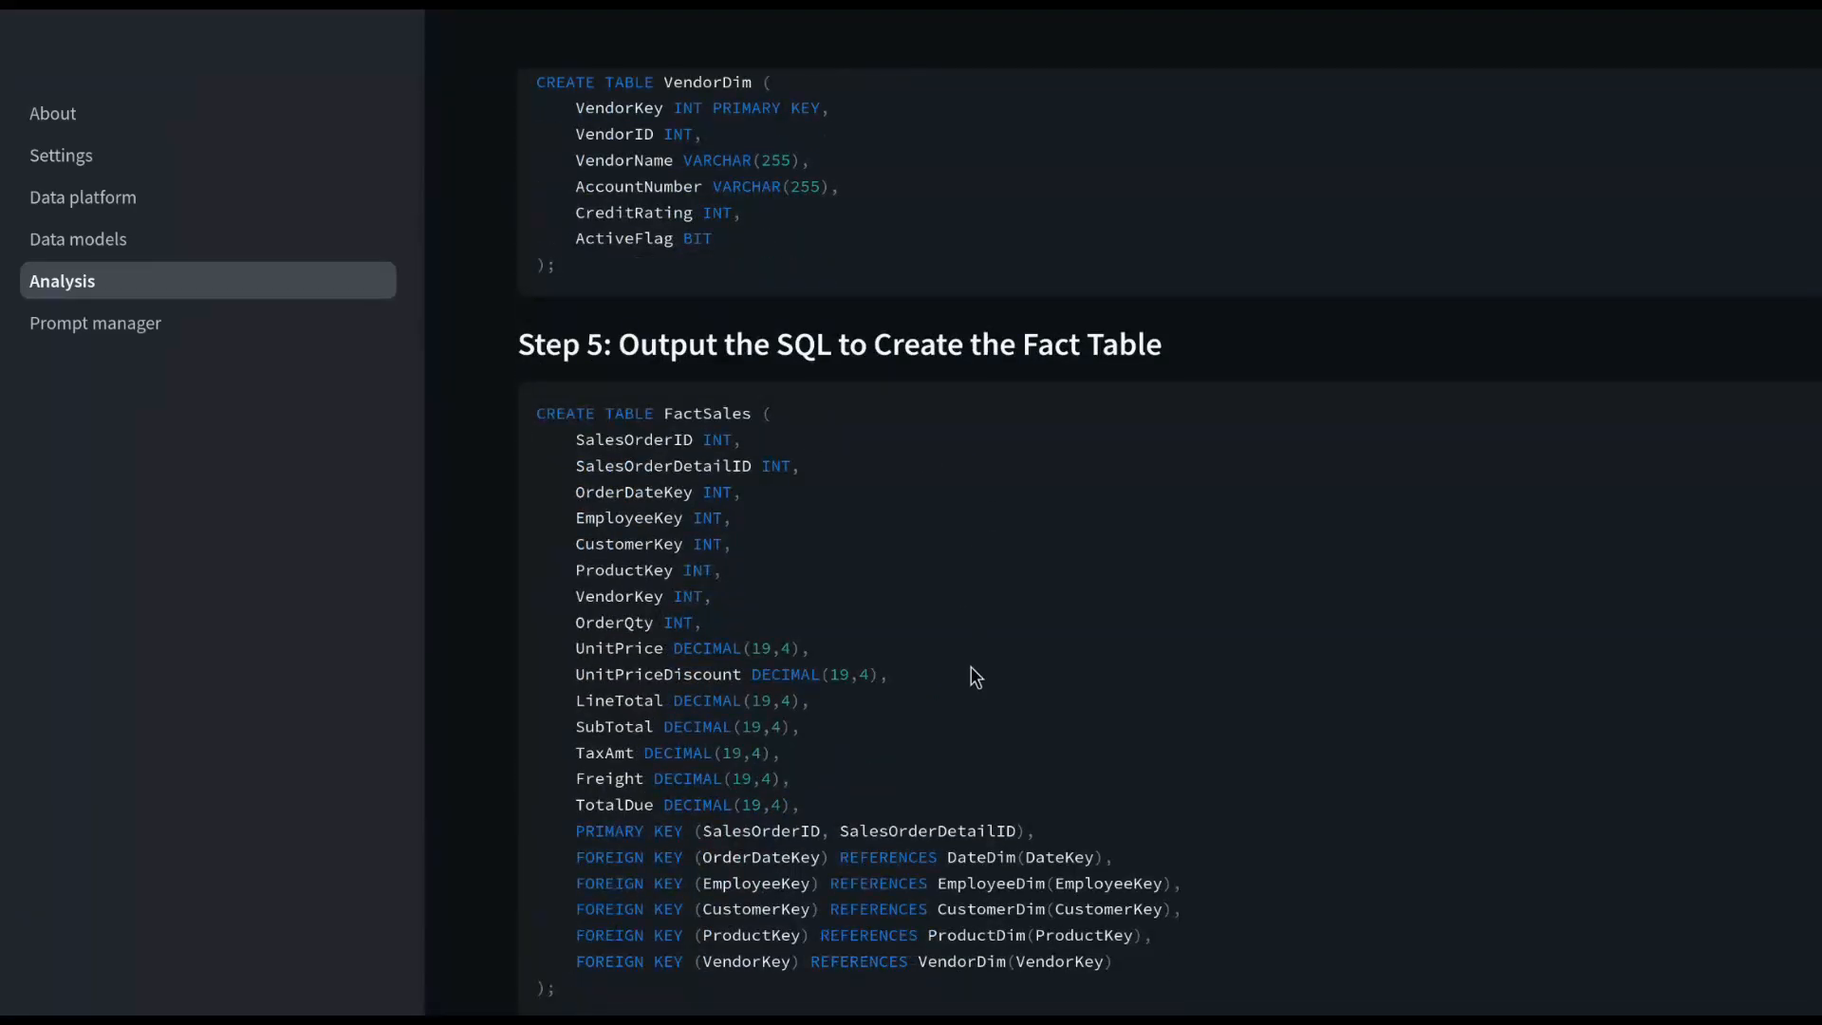
{"action": "scroll", "coordinate": [971, 666], "scroll_direction": "down", "scroll_amount": 3}
{"action": "scroll", "coordinate": [972, 665], "scroll_direction": "down", "scroll_amount": 6}
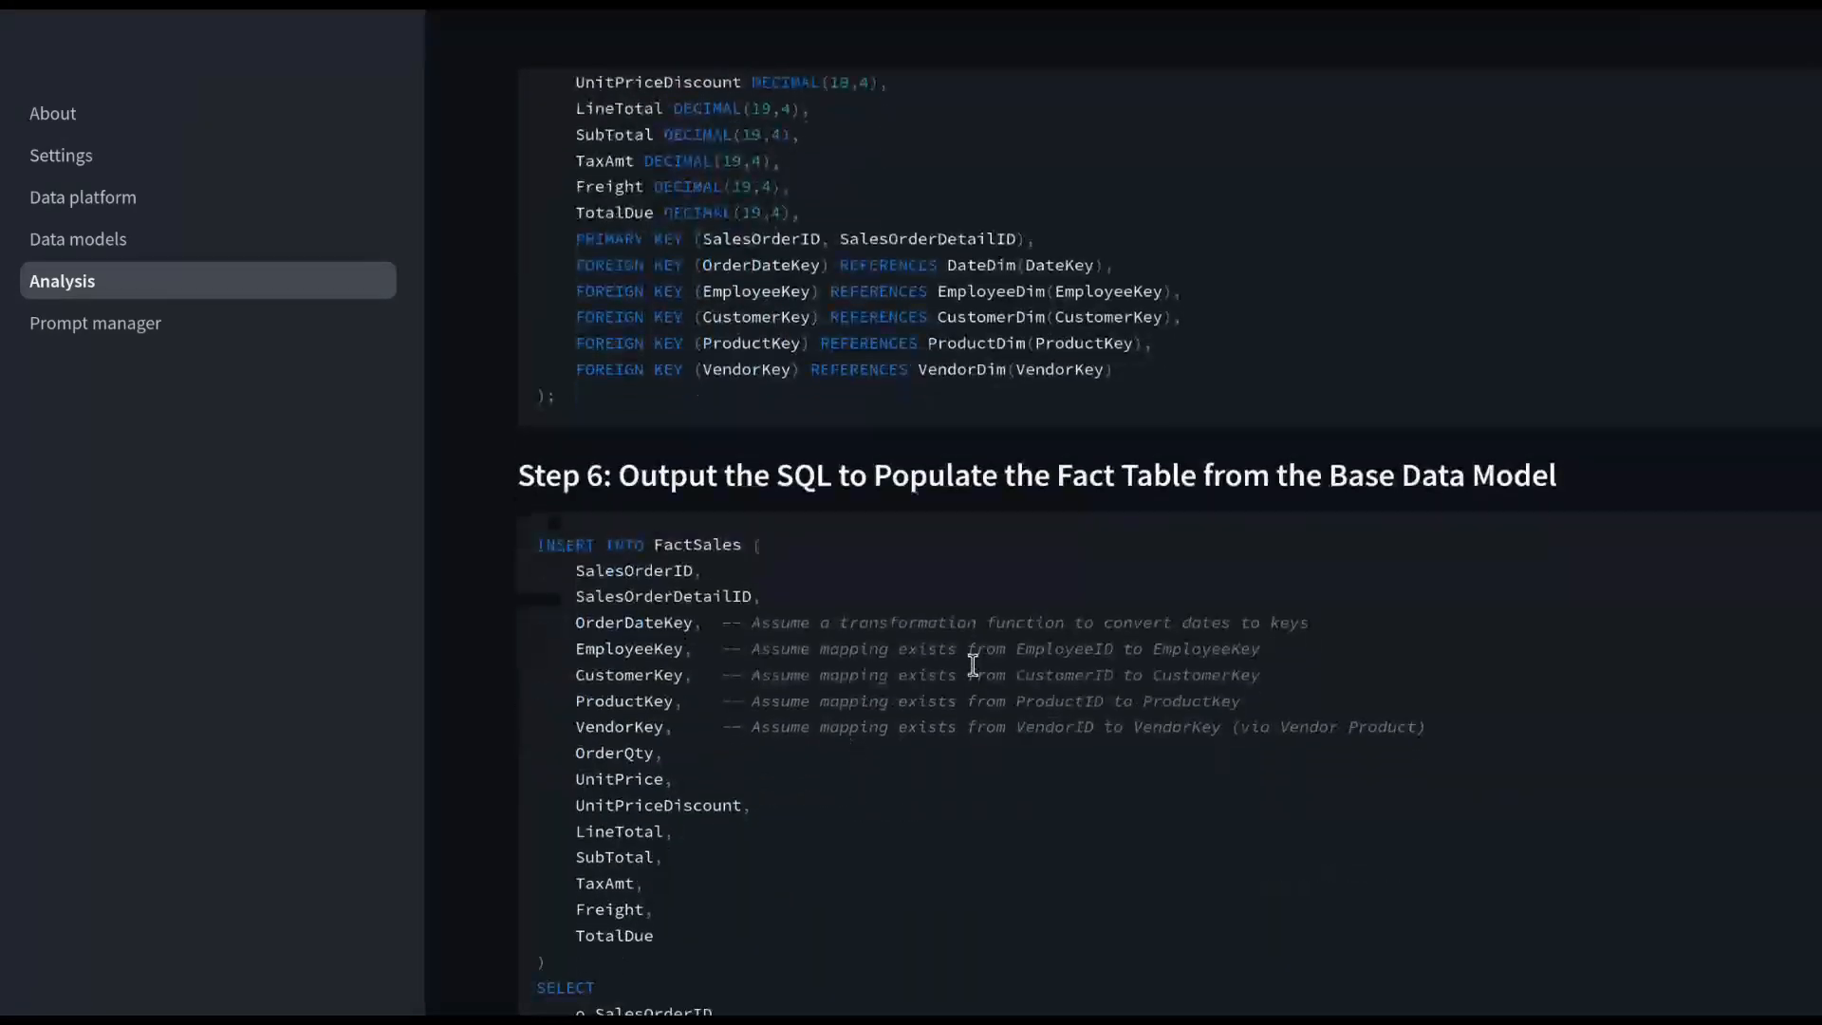
{"action": "scroll", "coordinate": [1114, 563], "scroll_direction": "down", "scroll_amount": 3}
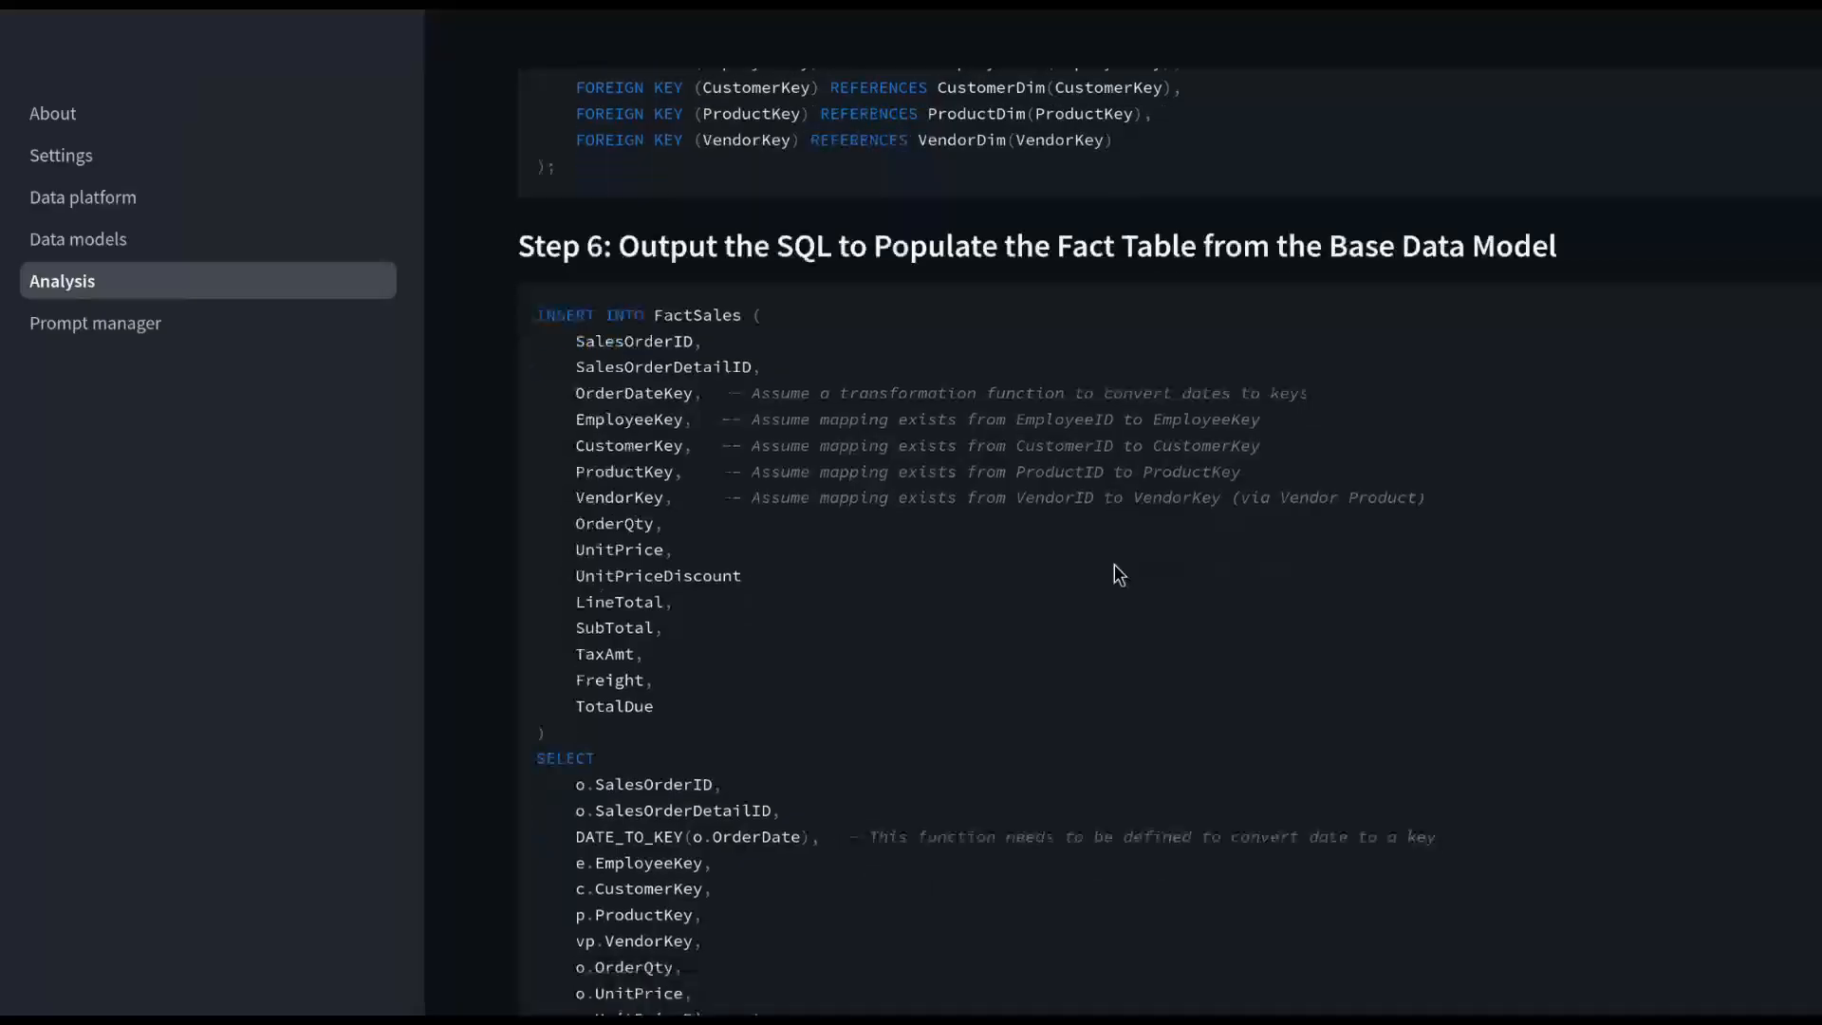
{"action": "scroll", "coordinate": [693, 322], "scroll_direction": "up", "scroll_amount": 2}
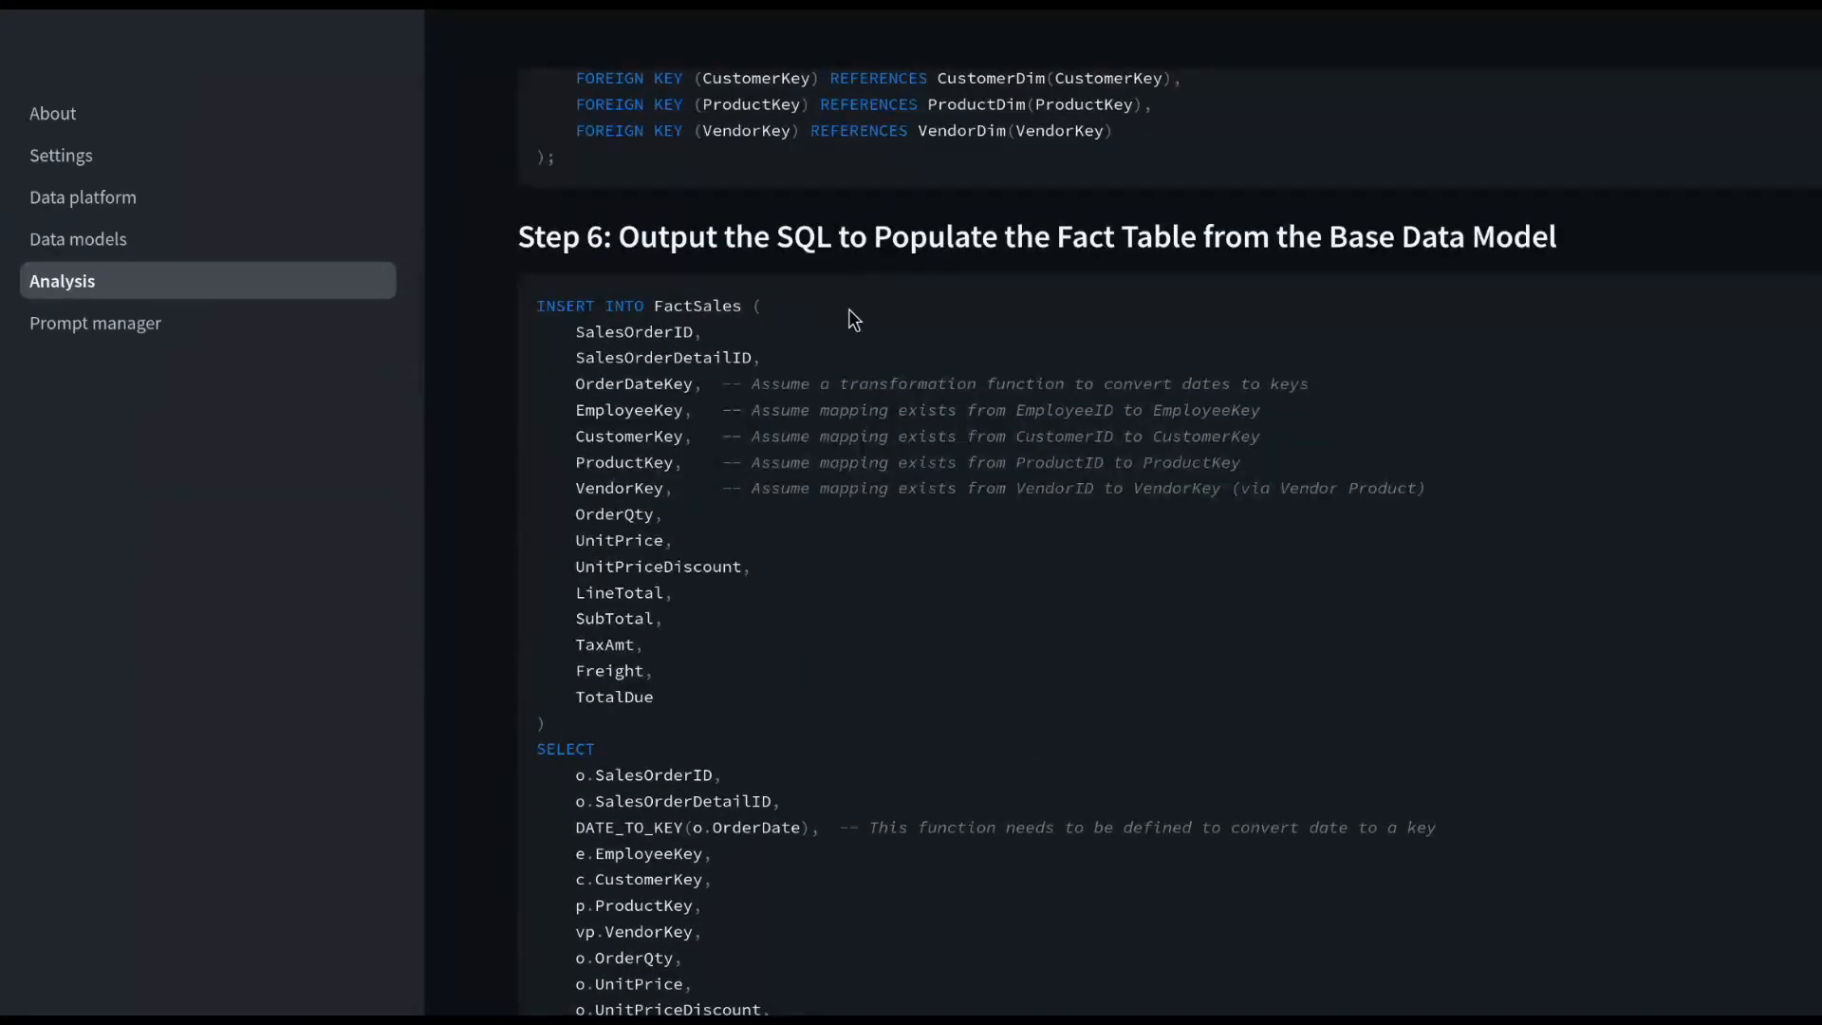
{"action": "scroll", "coordinate": [929, 413], "scroll_direction": "down", "scroll_amount": 5}
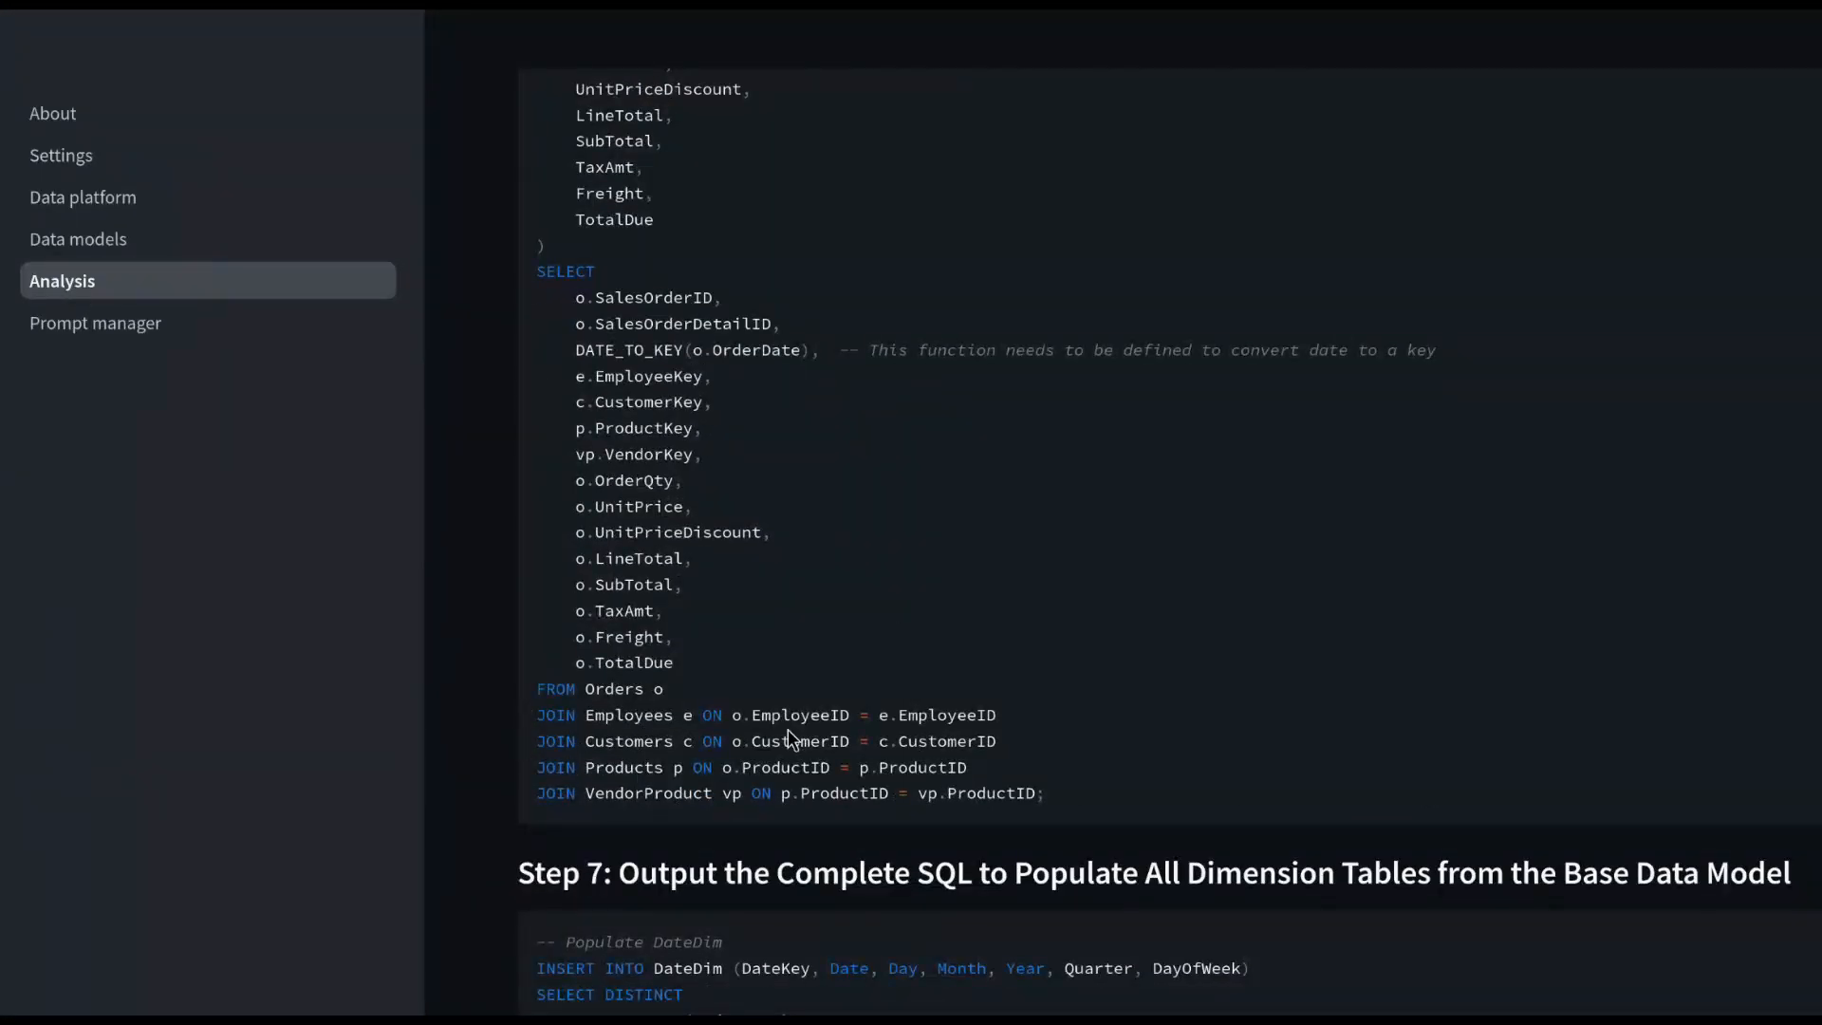
{"action": "scroll", "coordinate": [796, 628], "scroll_direction": "up", "scroll_amount": 3}
Review the SQL that populates all dimension tables, and examine the star schema diagram linking FactSales to its dimensions
{"action": "scroll", "coordinate": [795, 628], "scroll_direction": "down", "scroll_amount": 8}
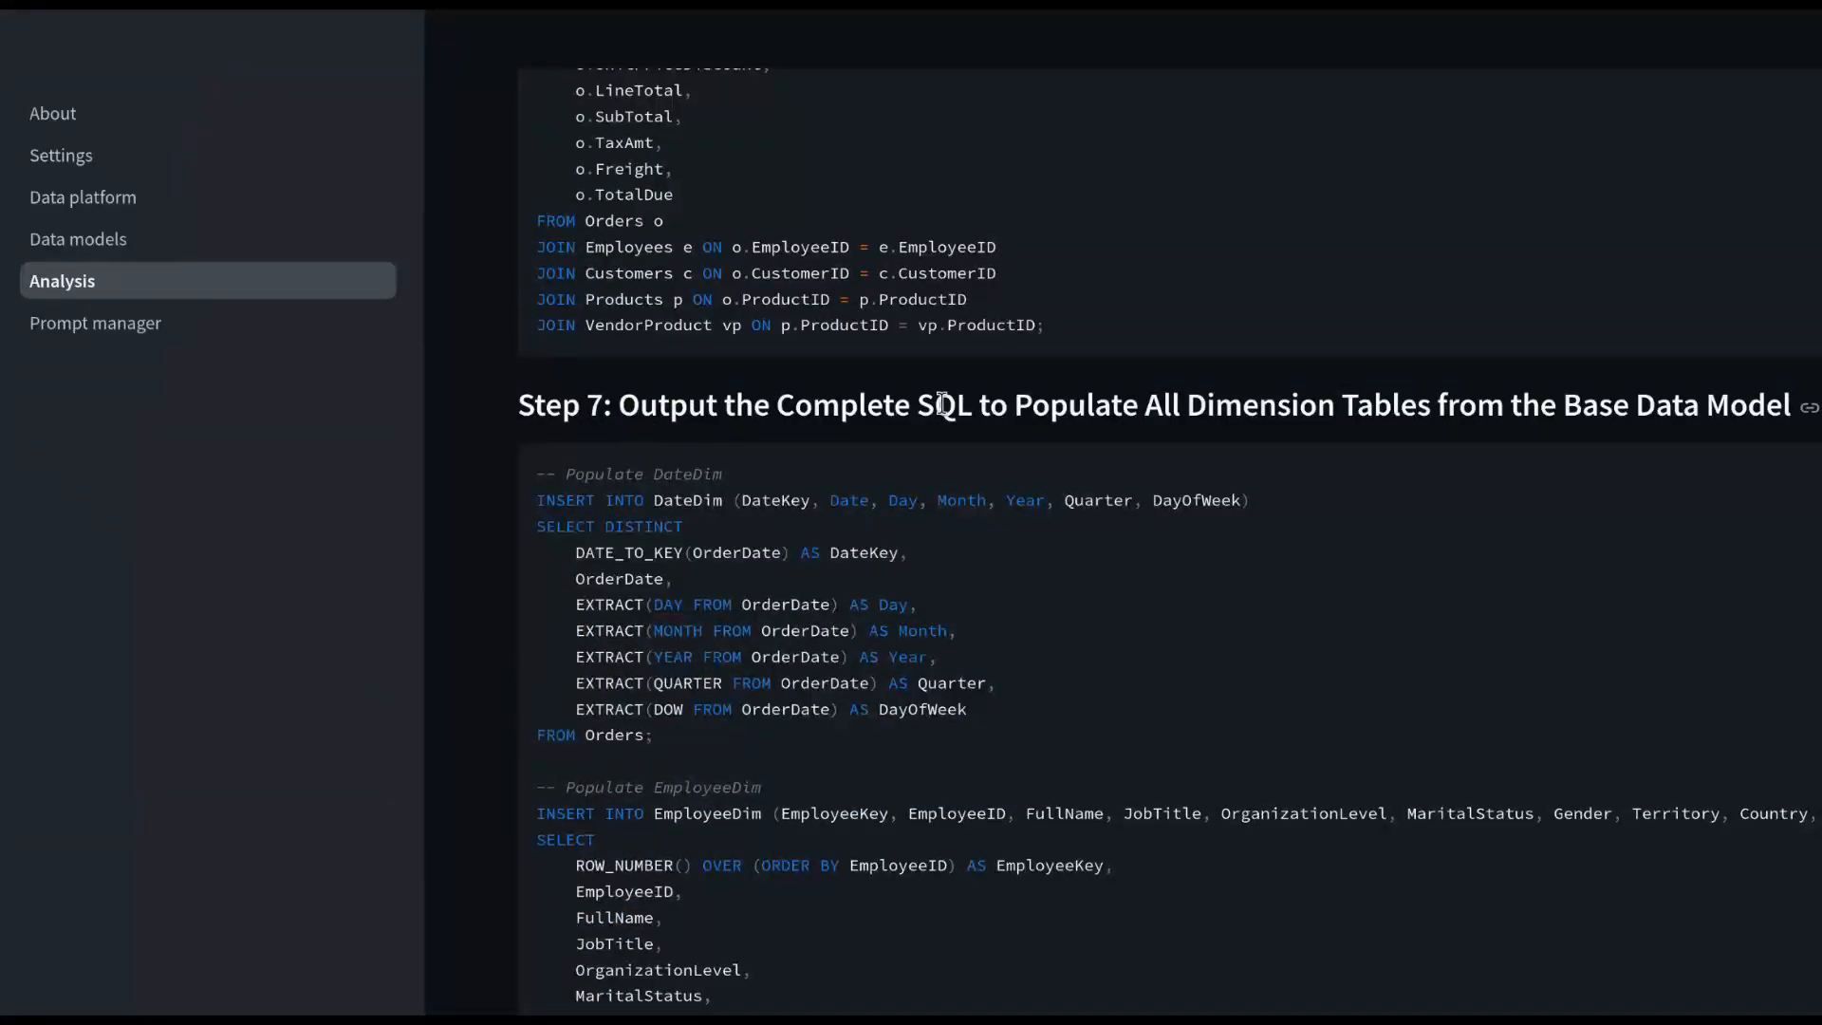
{"action": "scroll", "coordinate": [993, 573], "scroll_direction": "down", "scroll_amount": 2}
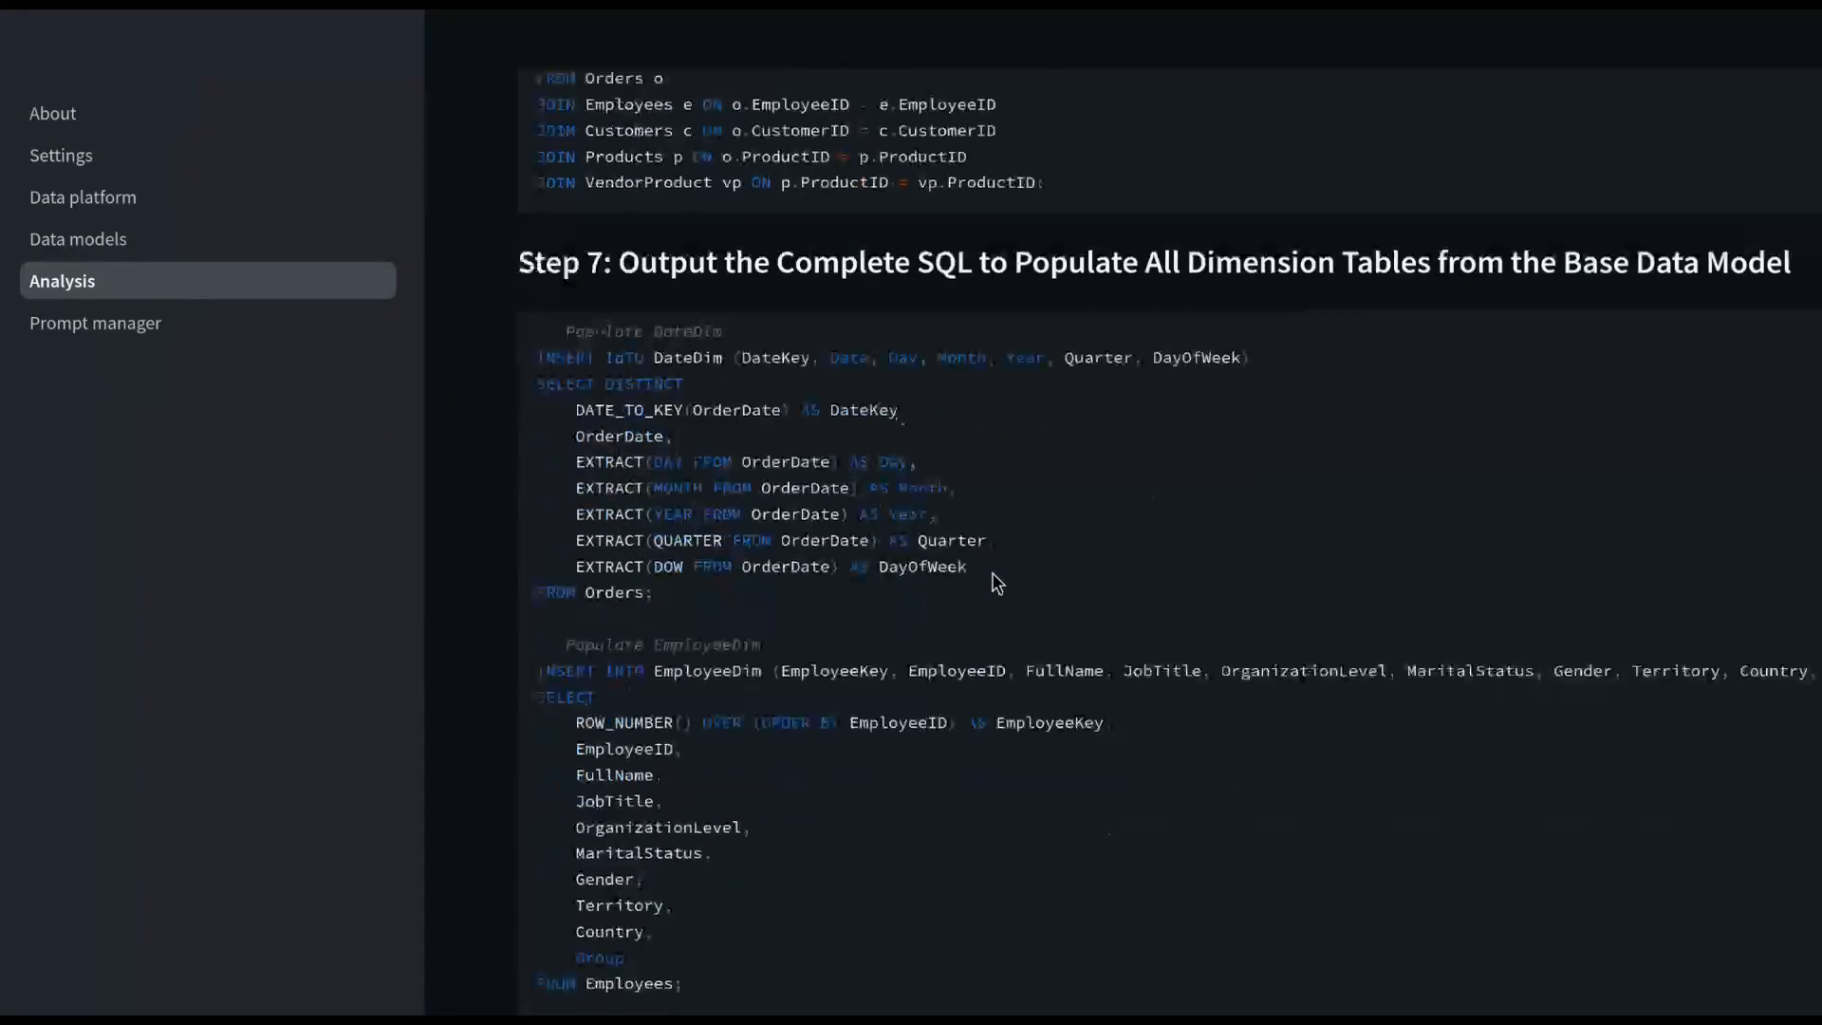
{"action": "scroll", "coordinate": [996, 583], "scroll_direction": "down", "scroll_amount": 1}
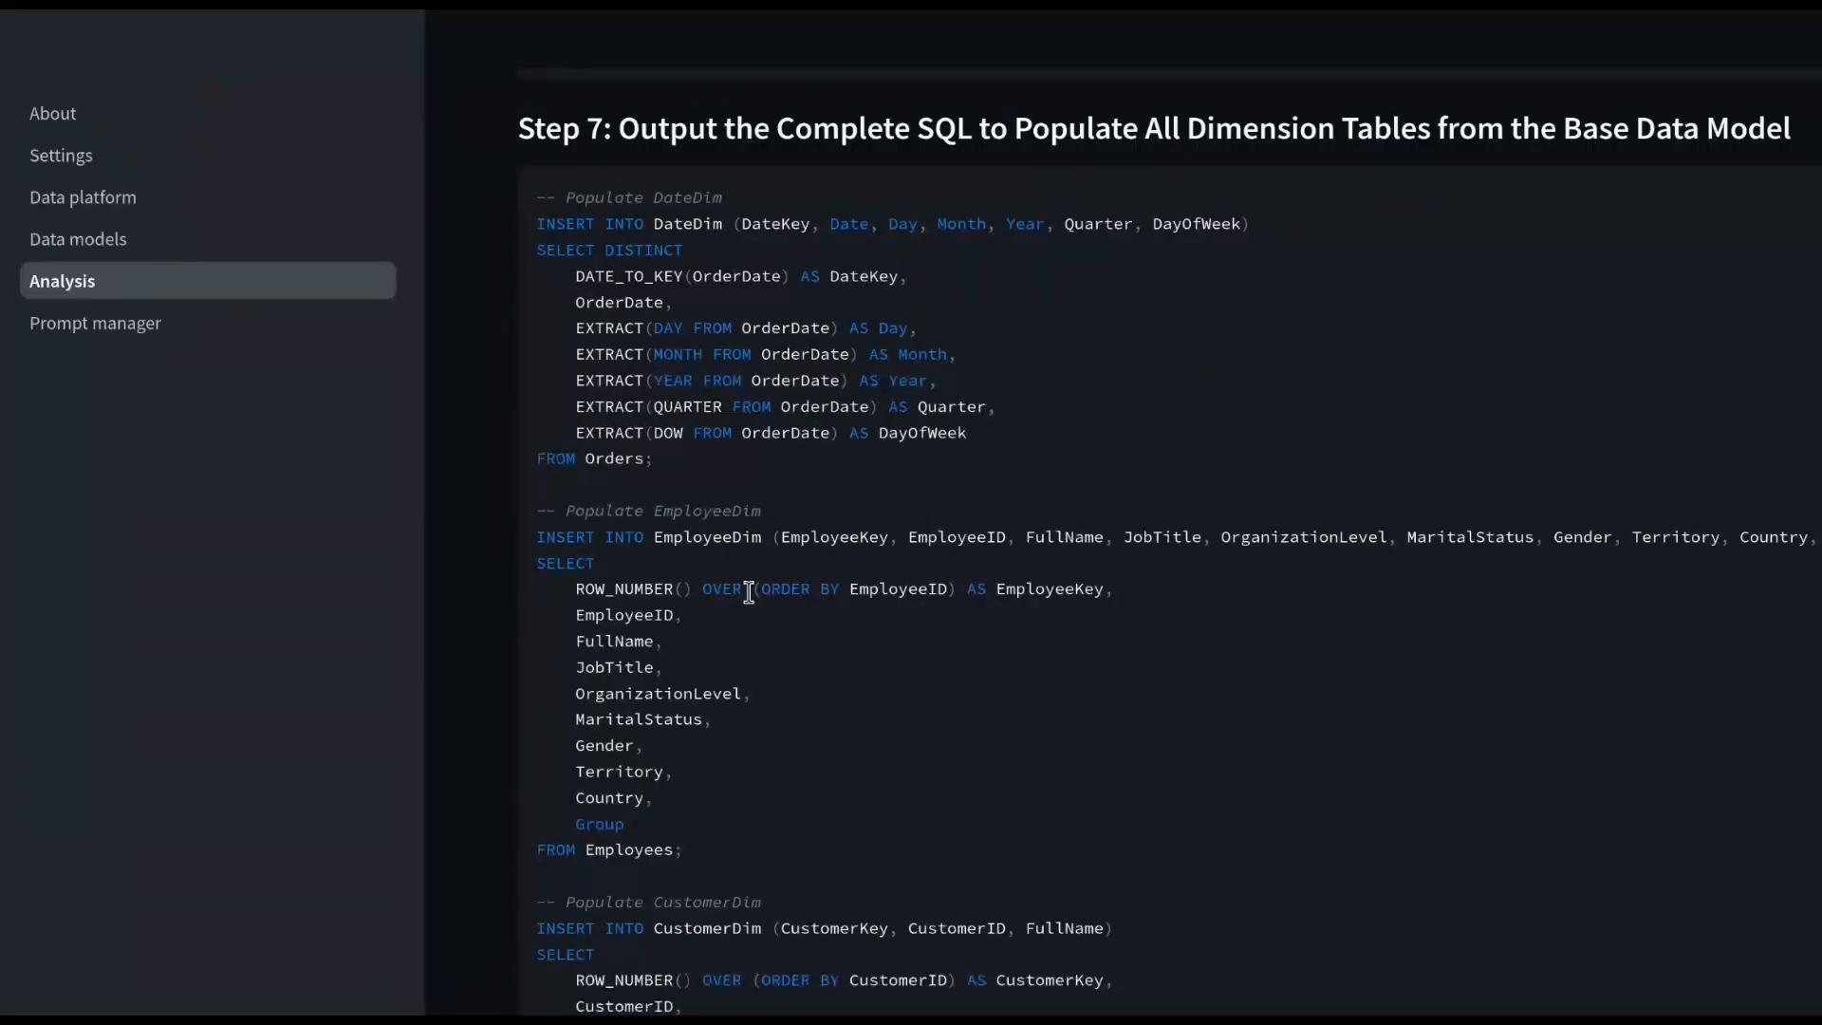
{"action": "scroll", "coordinate": [744, 472], "scroll_direction": "down", "scroll_amount": 3}
{"action": "scroll", "coordinate": [749, 601], "scroll_direction": "down", "scroll_amount": 2}
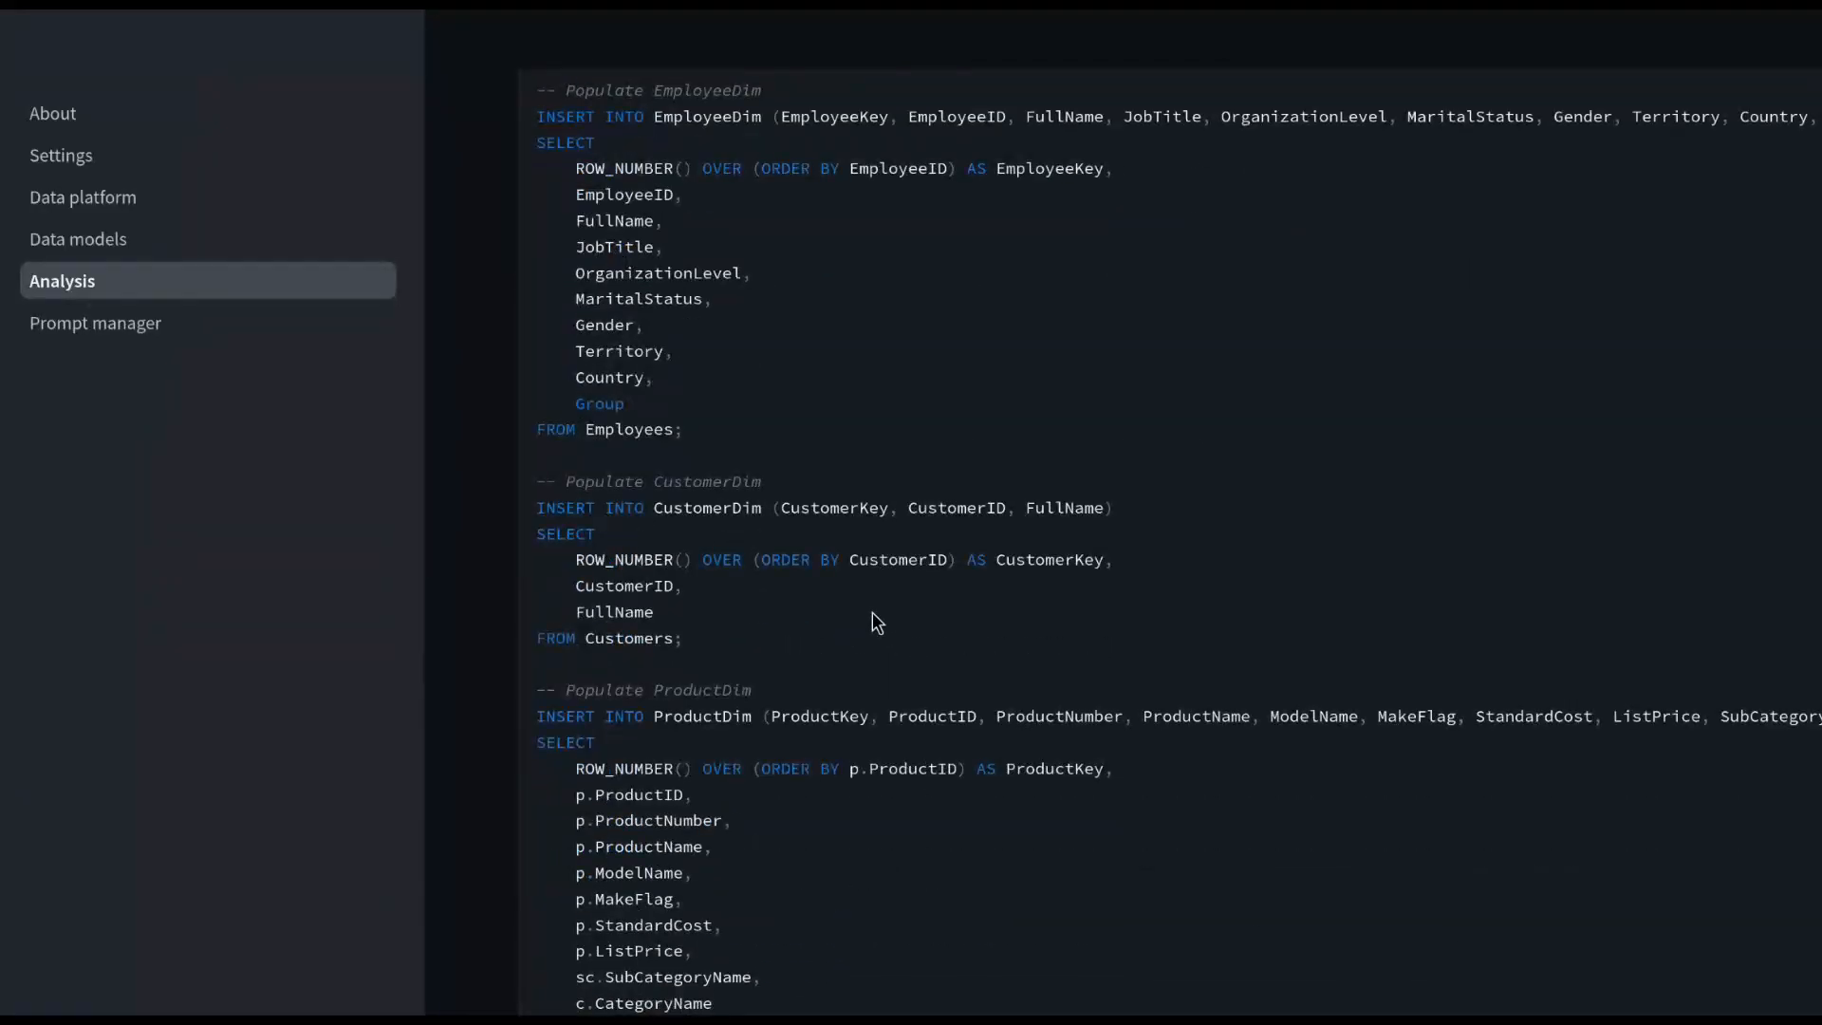
{"action": "scroll", "coordinate": [874, 618], "scroll_direction": "down", "scroll_amount": 3}
{"action": "scroll", "coordinate": [873, 612], "scroll_direction": "down", "scroll_amount": 1}
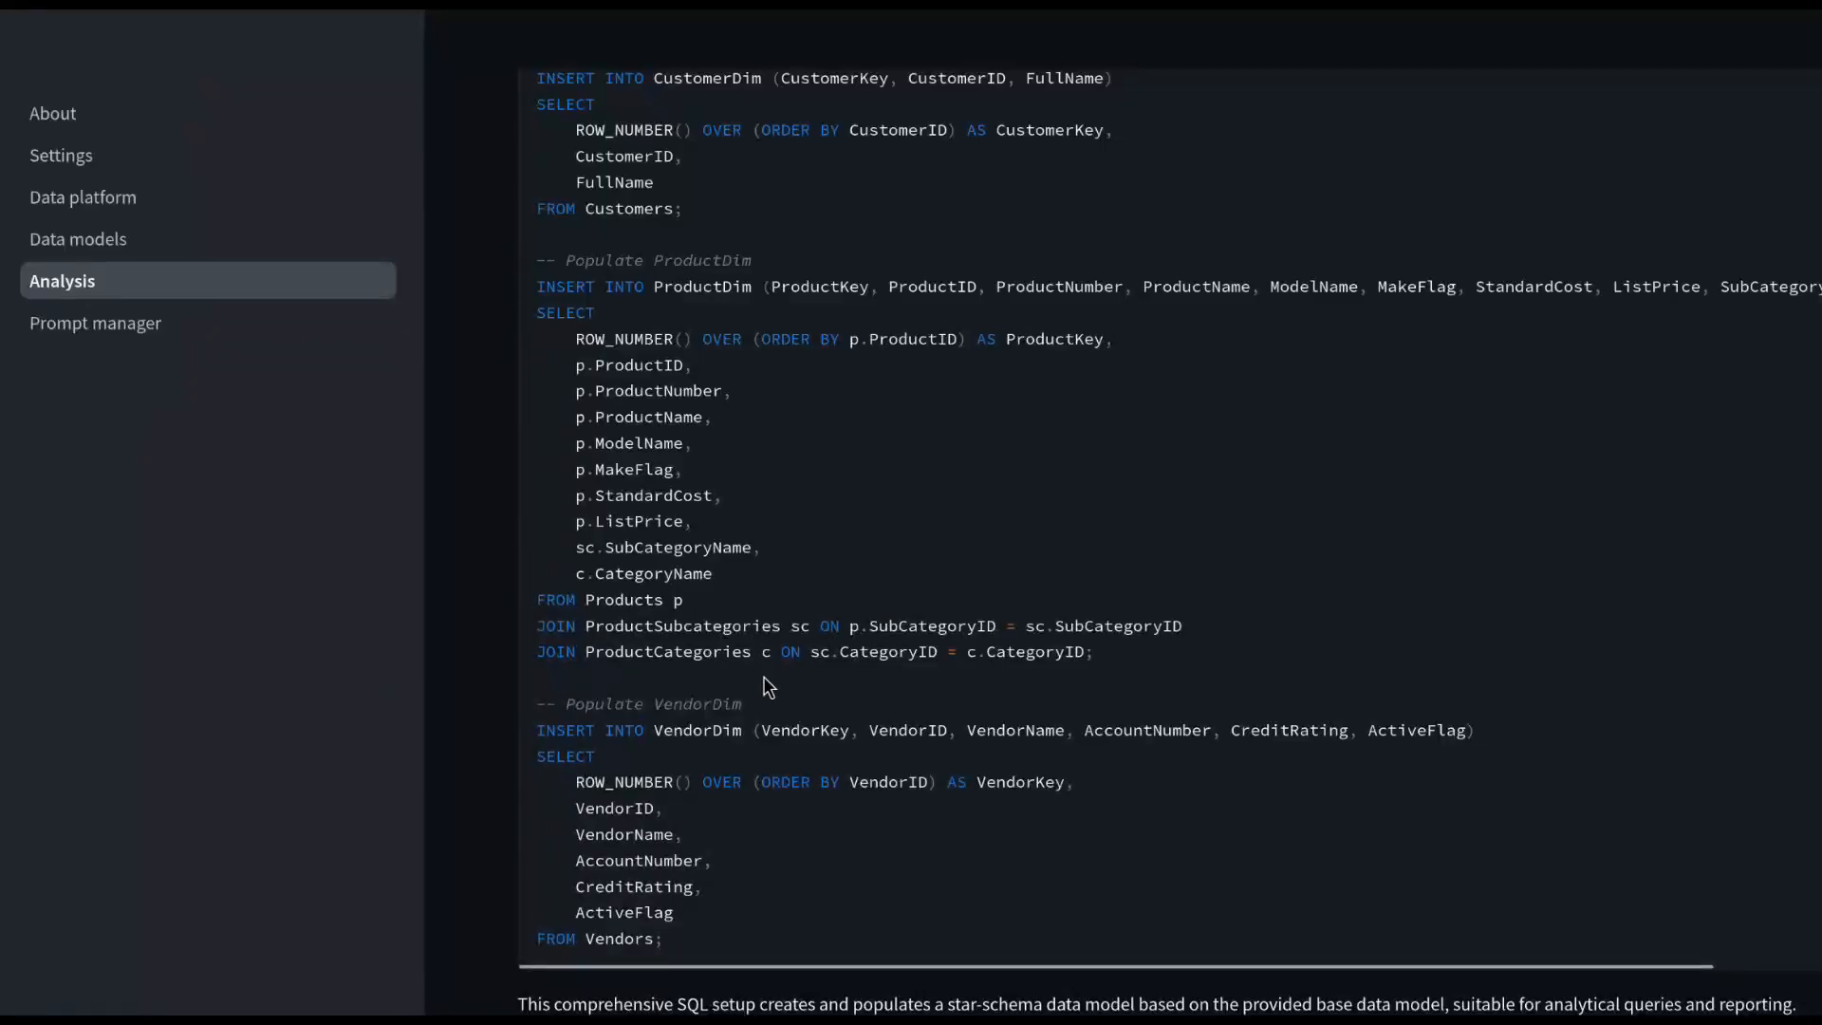
{"action": "scroll", "coordinate": [769, 687], "scroll_direction": "down", "scroll_amount": 1}
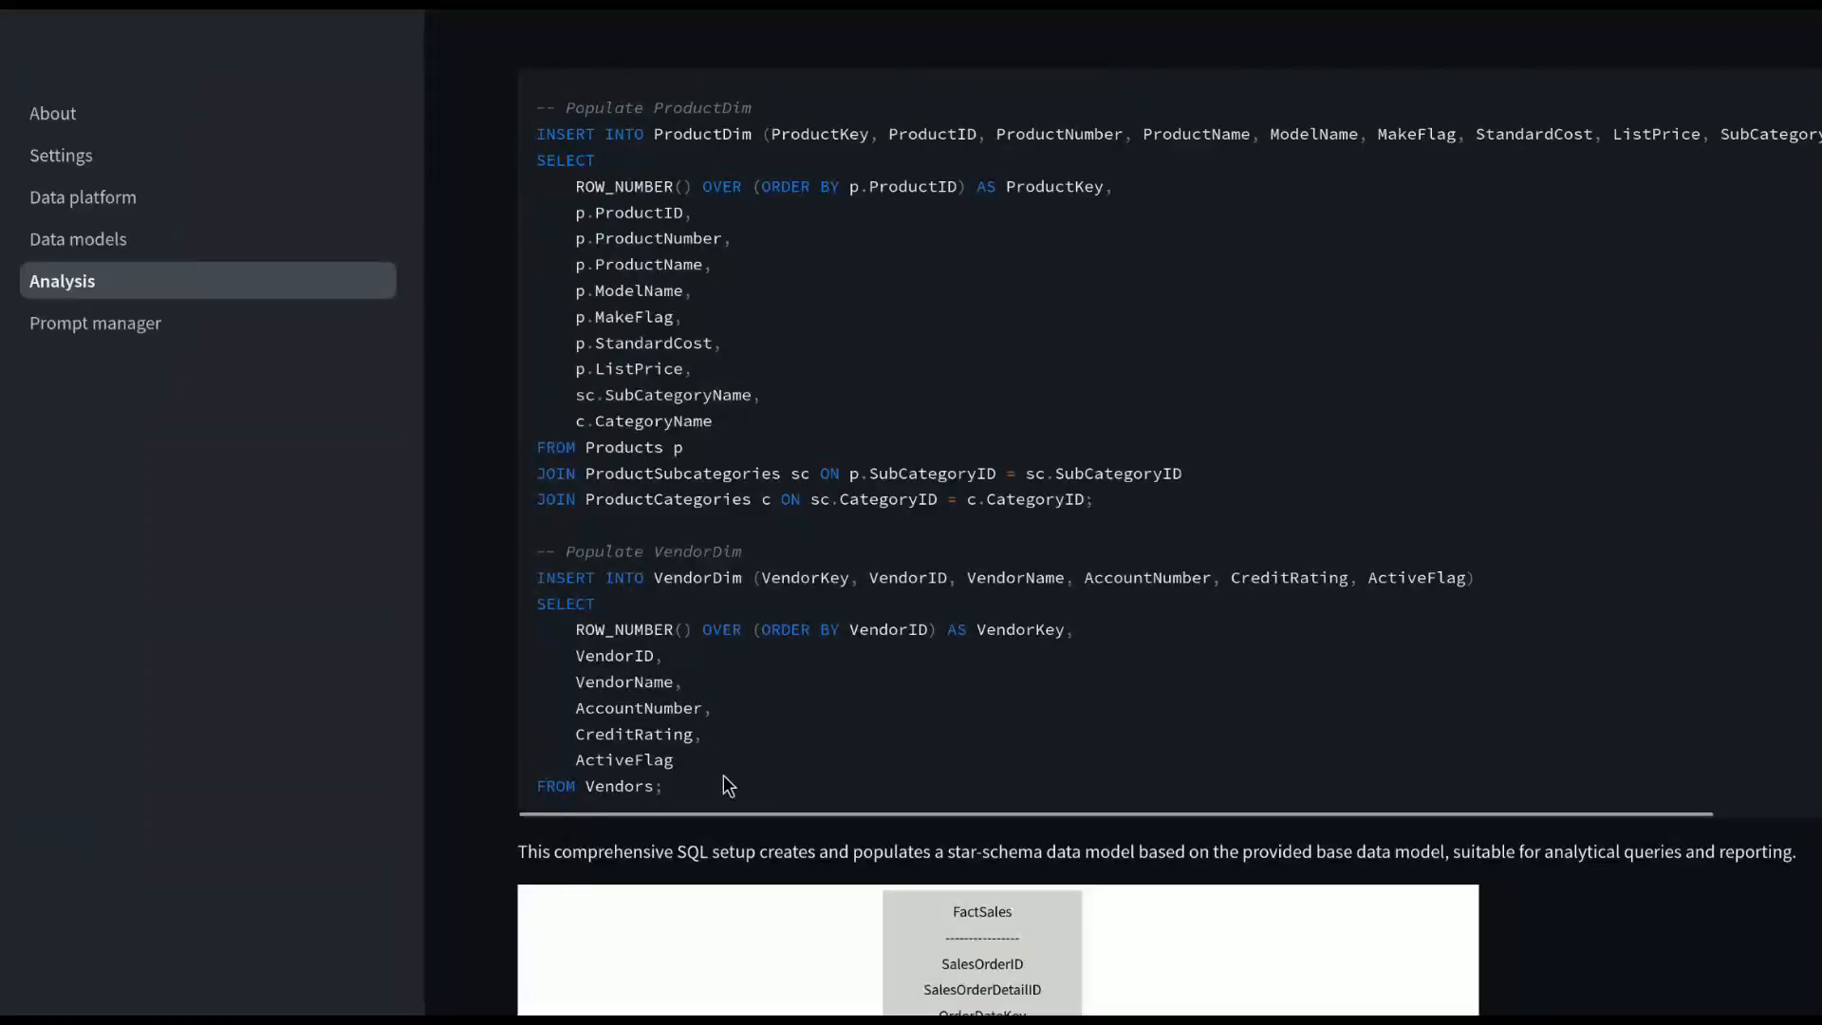
{"action": "scroll", "coordinate": [825, 621], "scroll_direction": "down", "scroll_amount": 1}
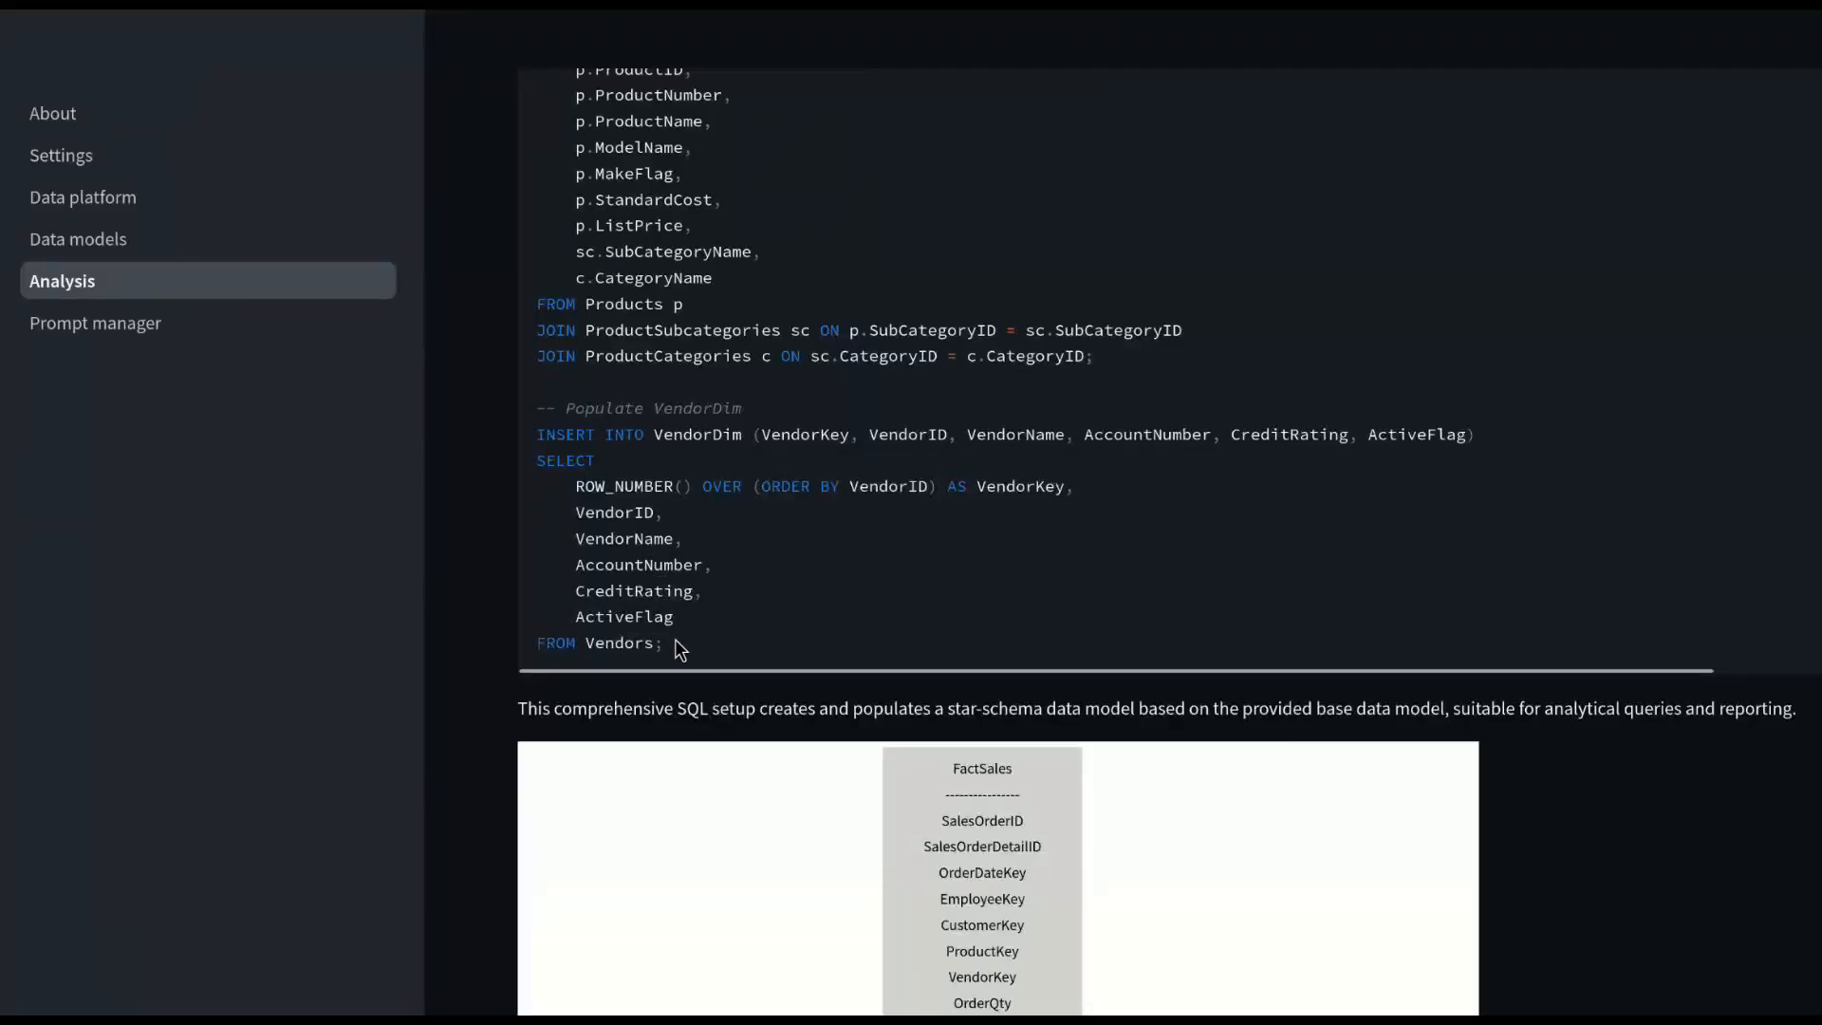
{"action": "scroll", "coordinate": [675, 640], "scroll_direction": "down", "scroll_amount": 5}
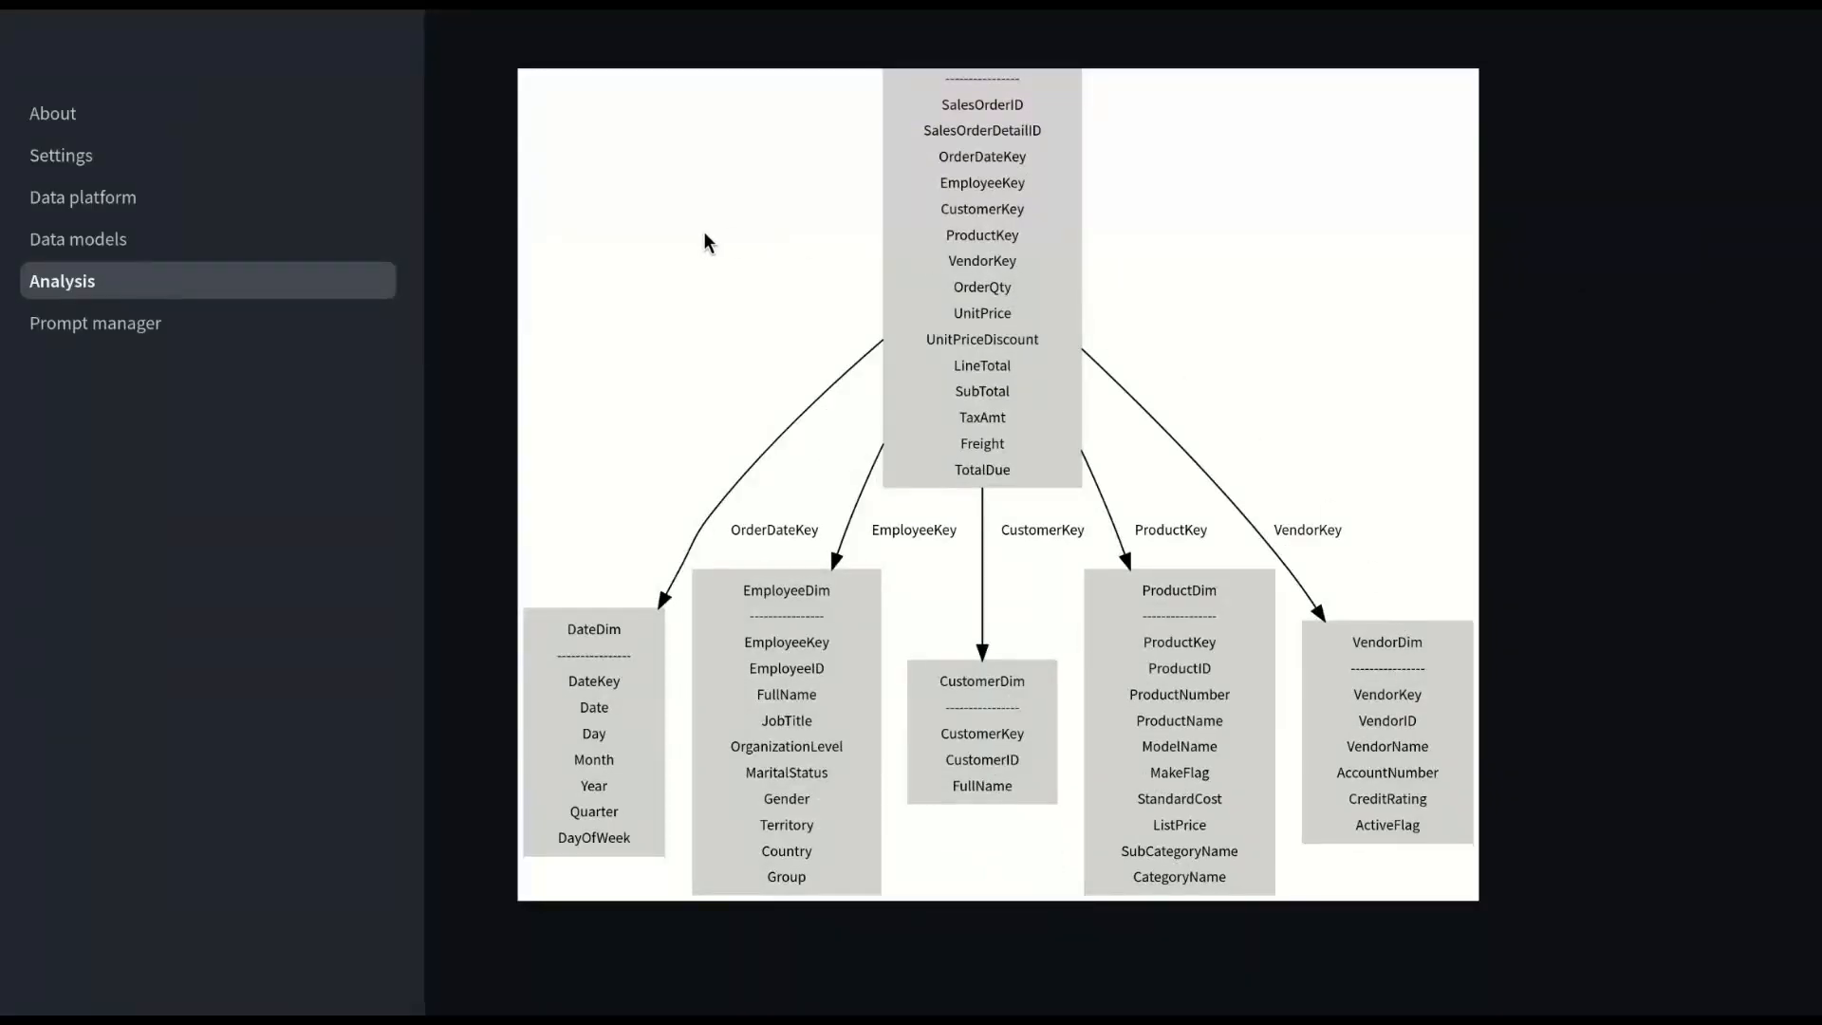
{"action": "scroll", "coordinate": [1105, 414], "scroll_direction": "up", "scroll_amount": 1}
{"action": "scroll", "coordinate": [1105, 414], "scroll_direction": "down", "scroll_amount": 1}
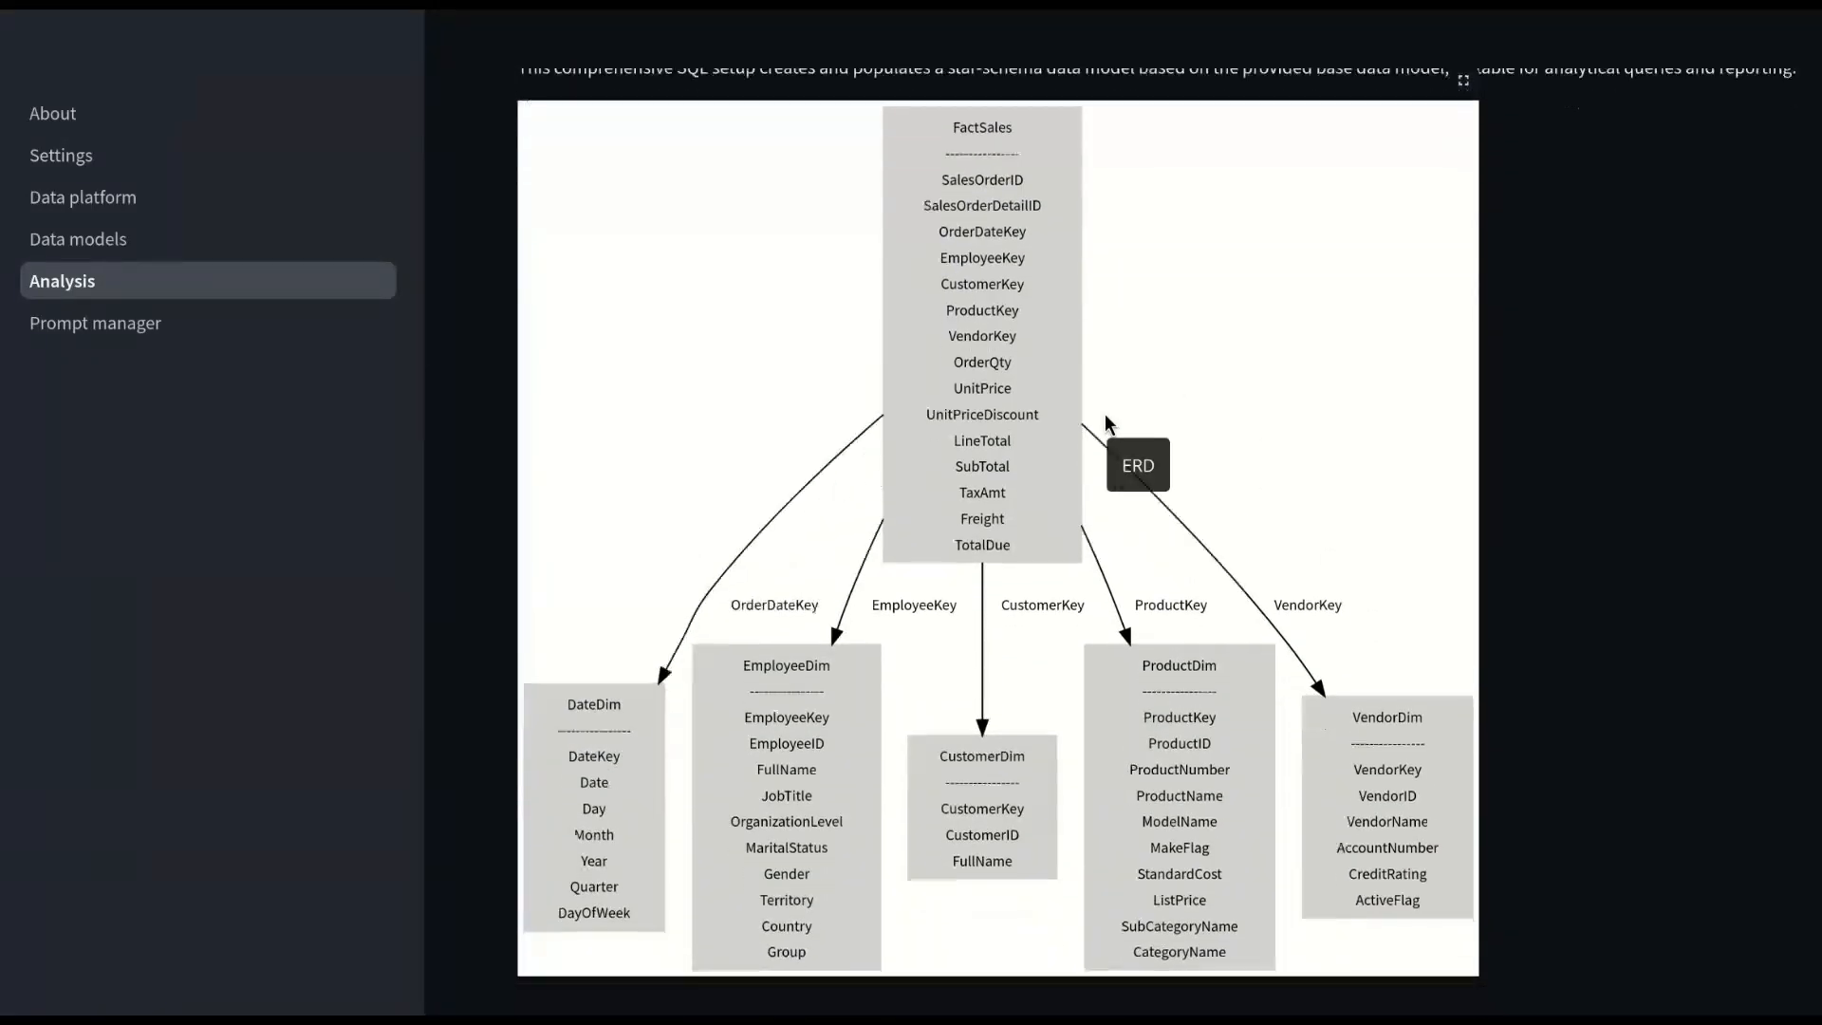